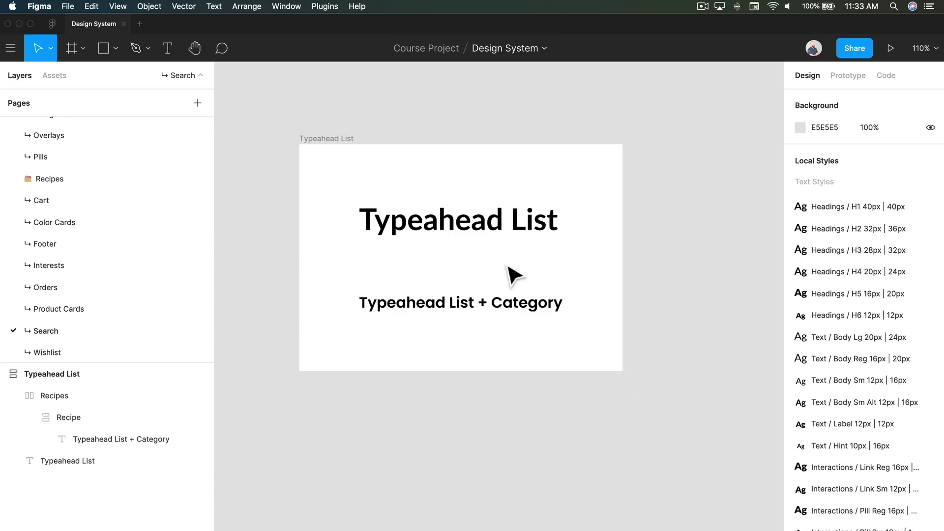
scroll(413, 316, right, 5)
scroll(413, 316, down, 2)
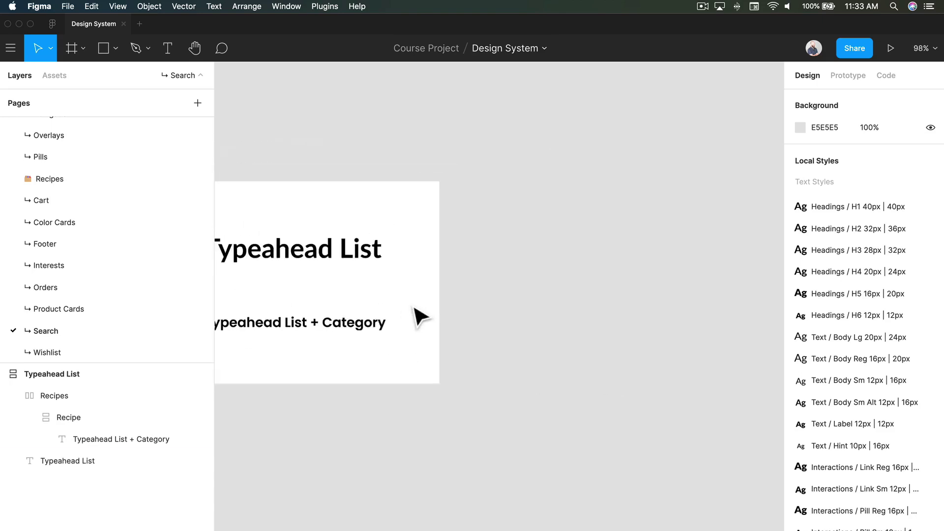
scroll(364, 319, left, 4)
scroll(616, 354, down, 1)
scroll(650, 262, down, 3)
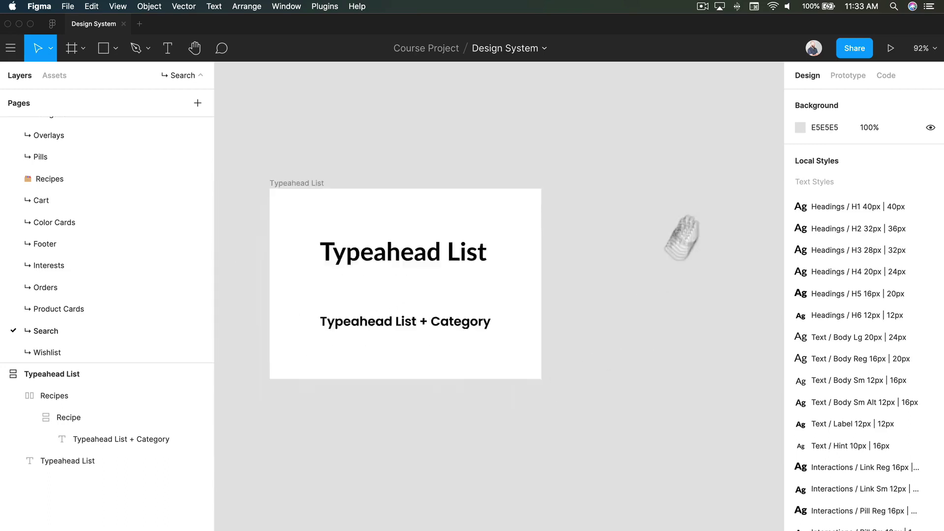
scroll(606, 265, right, 3)
scroll(606, 265, up, 3)
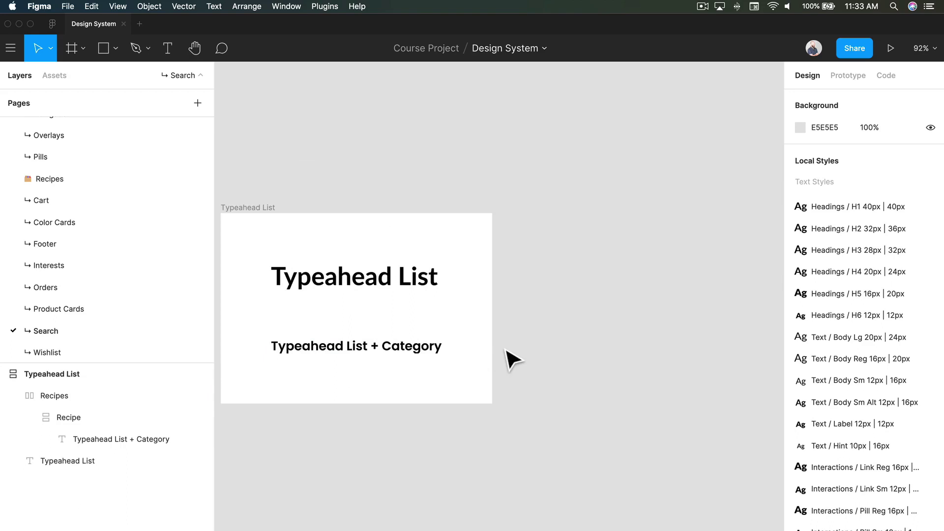
drag(497, 309, 489, 326)
scroll(599, 338, down, 1)
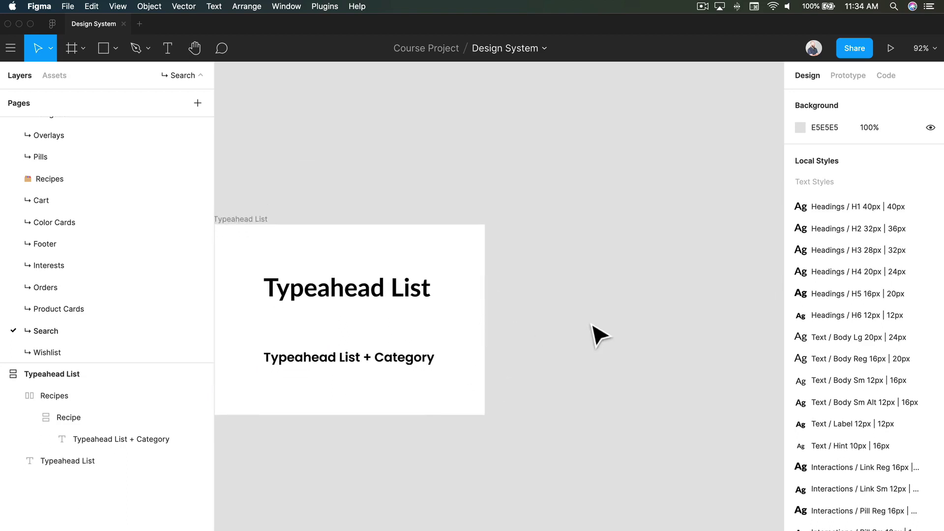
Add an iPhone 11 Pro / X frame to the canvas beside the Typeahead List title card.
key(f)
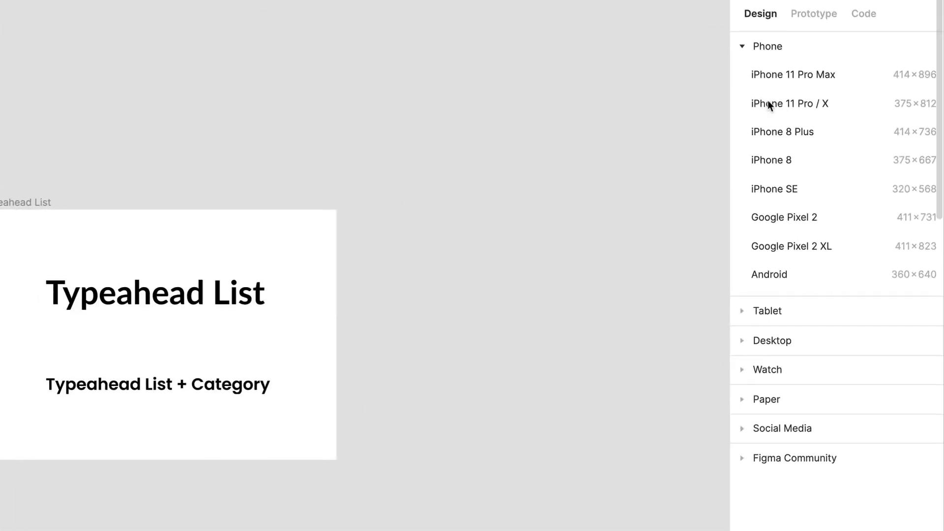
click(815, 139)
click(301, 105)
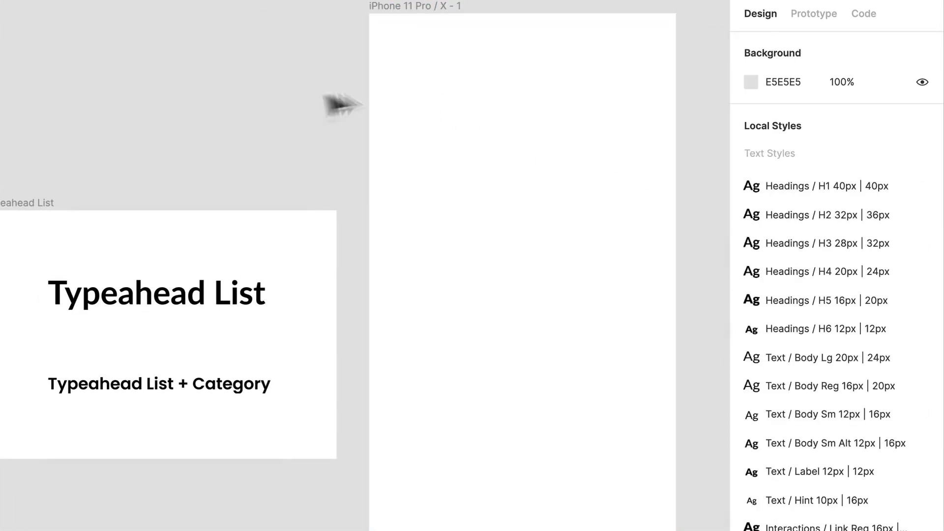
Apply the Mobile / Layout Grid | 8 Col style to the iPhone frame and keep layout grids visible.
click(519, 132)
click(893, 290)
click(819, 444)
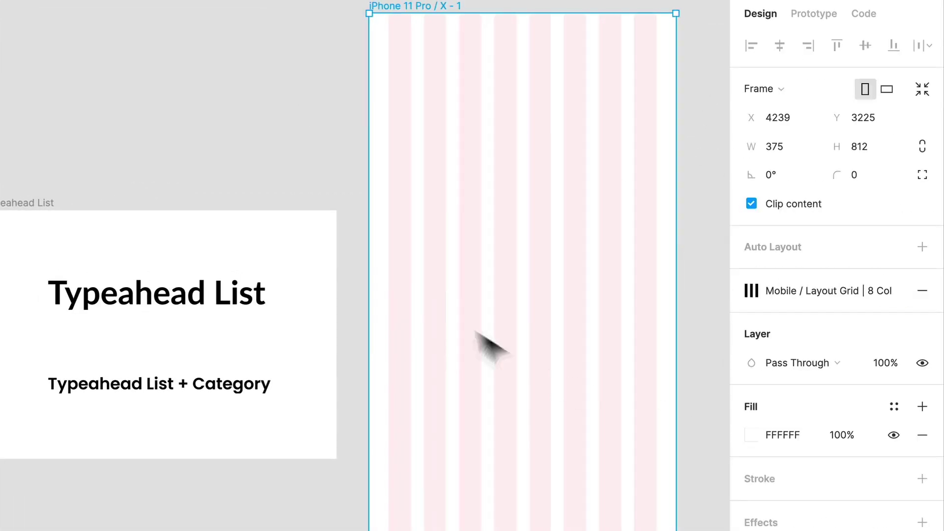
click(244, 123)
click(552, 138)
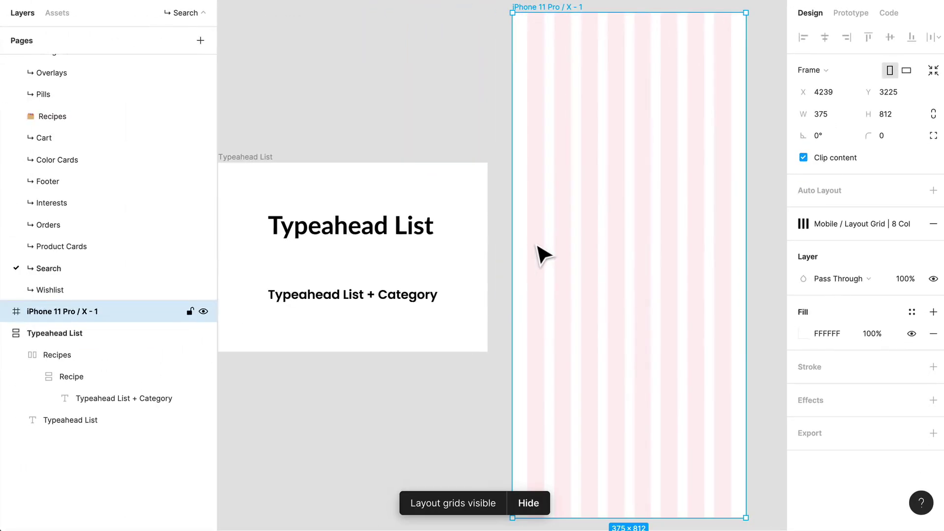
Draw a nested frame about 327 × 495 inside the iPhone frame, spanning all eight grid columns near its upper part.
key(f)
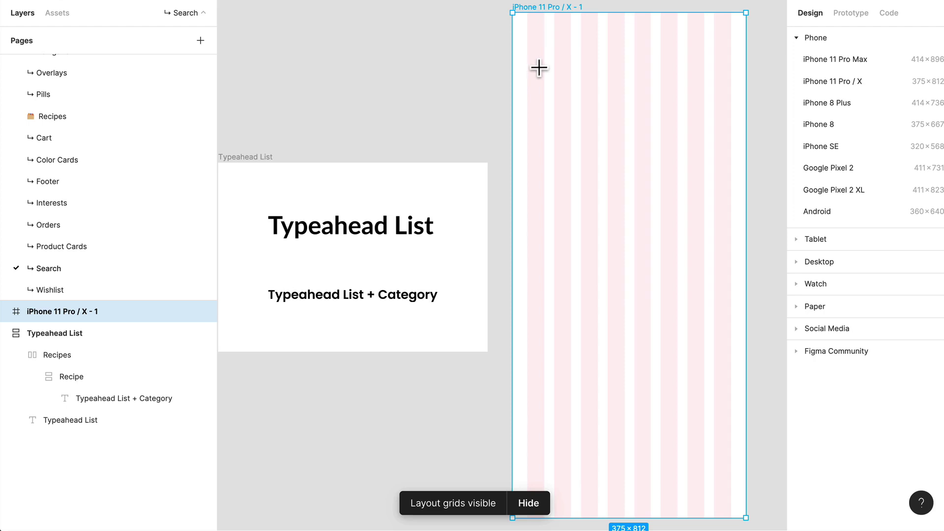
mouse_move(527, 56)
mouse_down()
mouse_move(653, 310)
mouse_move(708, 359)
mouse_move(731, 363)
mouse_up()
scroll(592, 123, up, 5)
mouse_move(477, 159)
mouse_down()
mouse_move(497, 160)
mouse_move(482, 166)
mouse_up()
scroll(552, 168, down, 5)
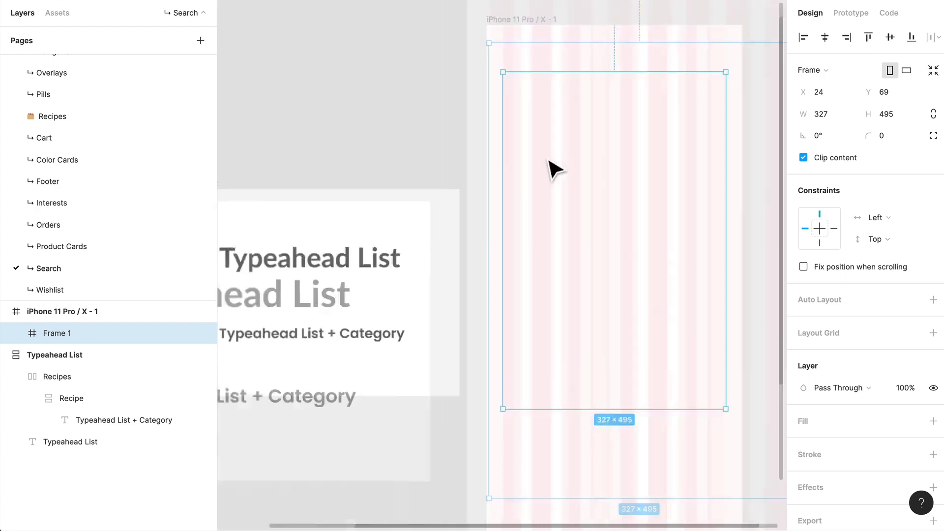
Rename the nested frame as Typeahead List.
key(ctrl+r)
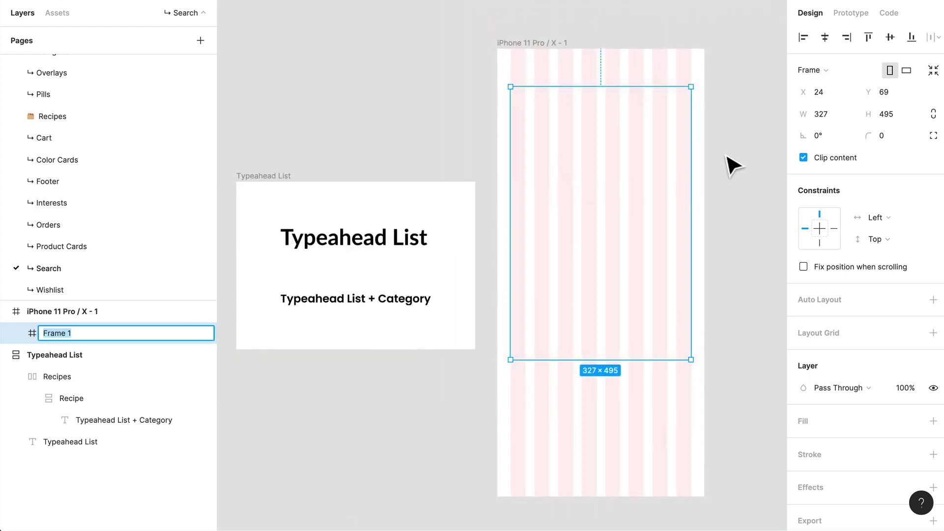
text(Typeahead List)
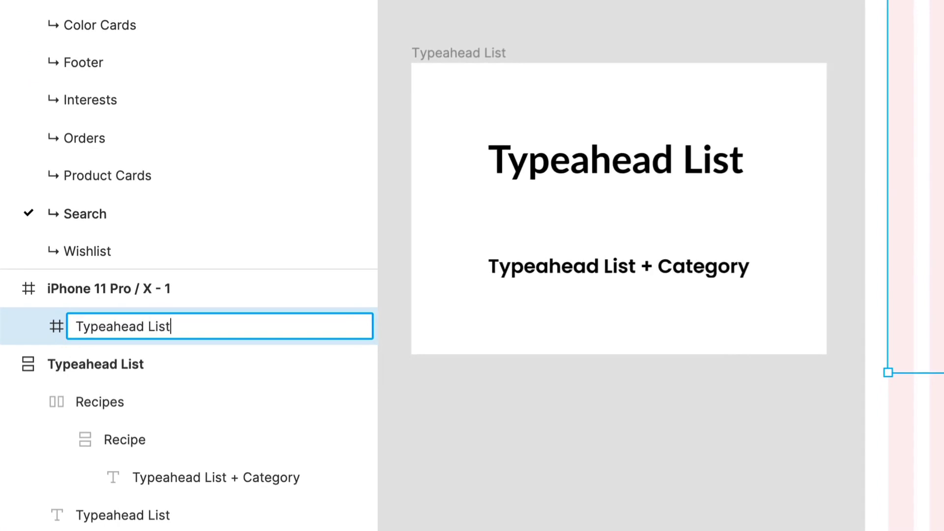
key(Return)
click(735, 152)
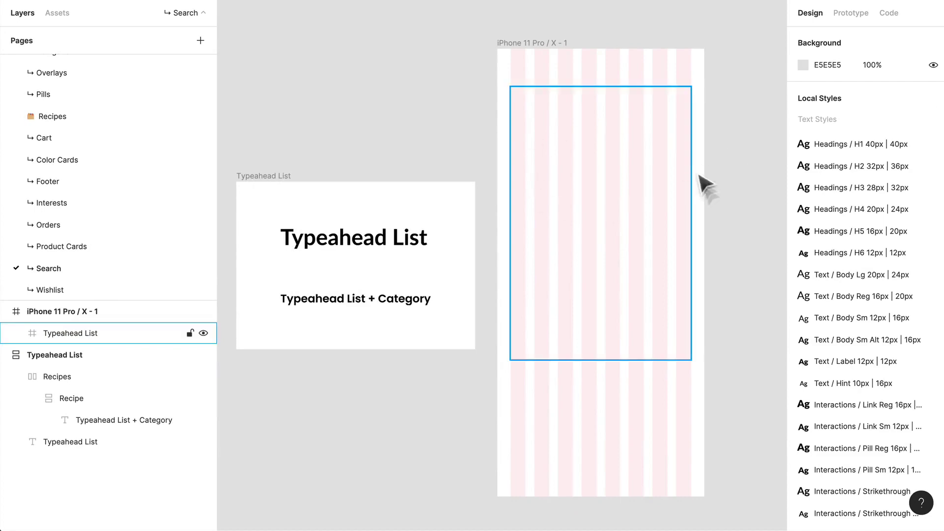
Add a 1 px black inside stroke to the nested Typeahead List frame and hide the layout grids.
click(645, 261)
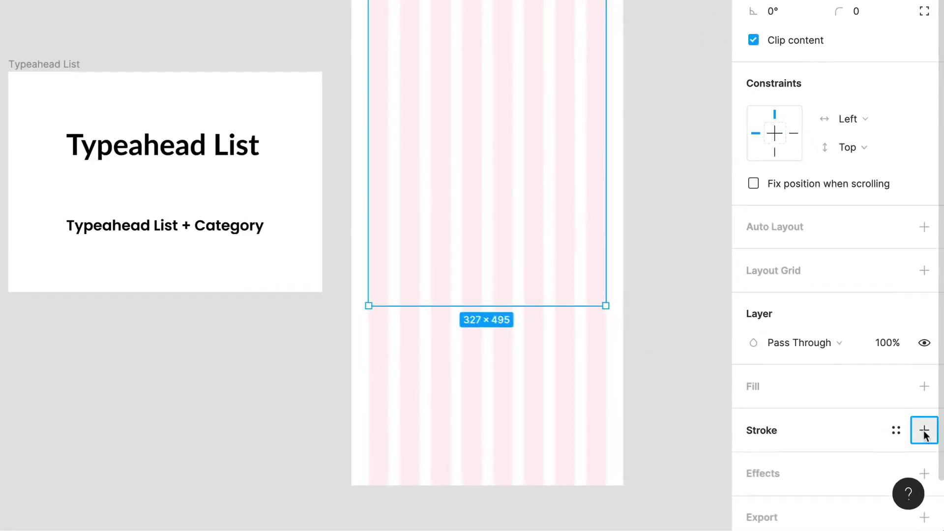
click(924, 430)
key(ctrl+g)
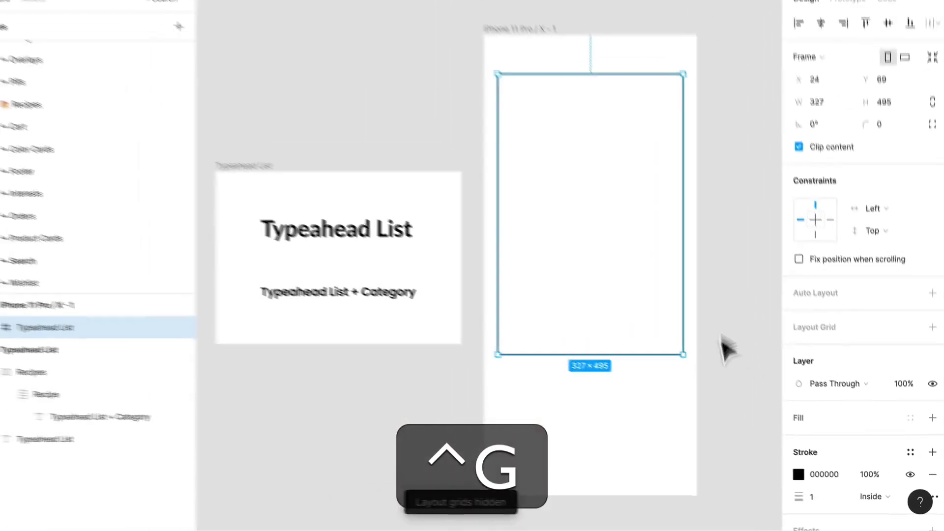
Shorten the nested Typeahead List frame from its lower edge to a height of about 124.
click(728, 349)
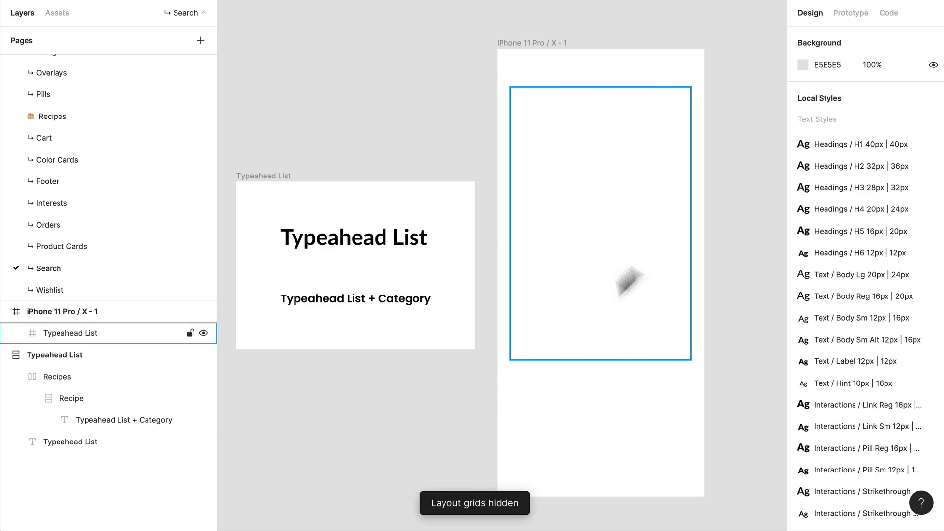
drag(639, 359, 639, 155)
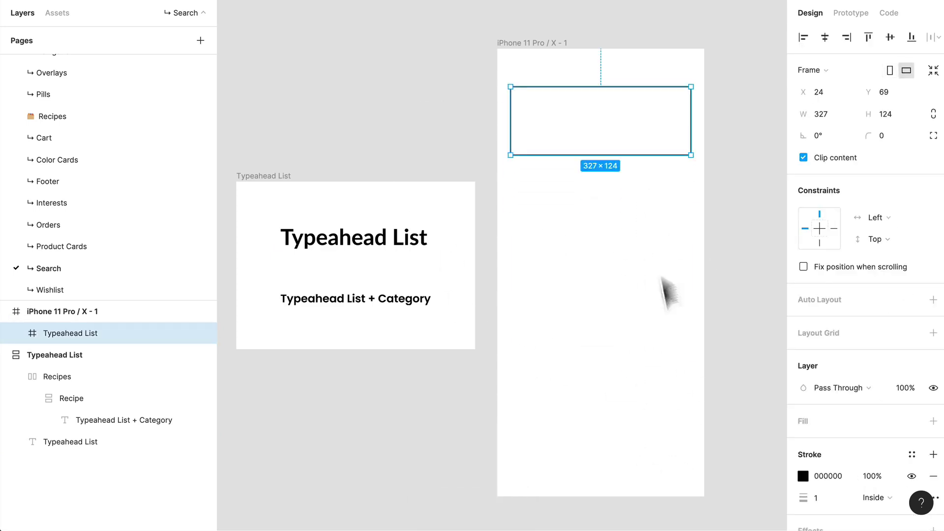
click(666, 295)
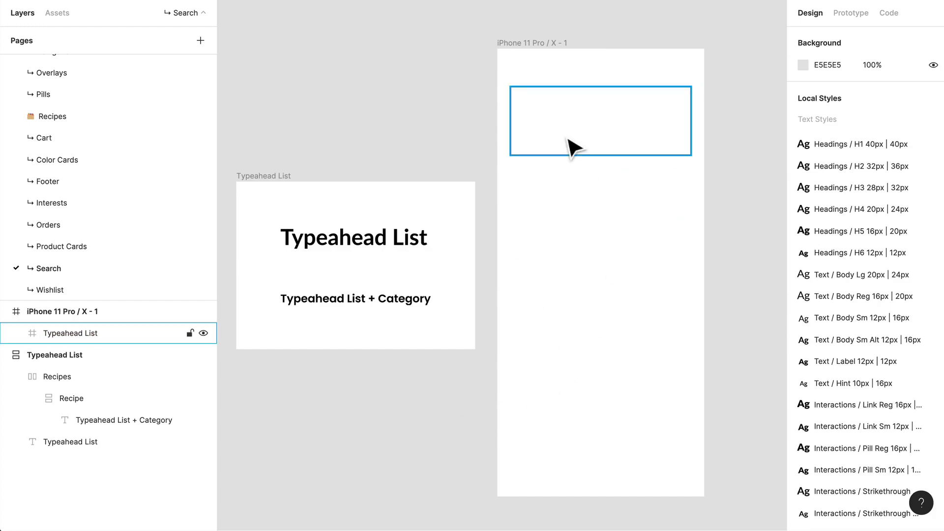
Draw a horizontal line below the nested frame and extend it to a width of 327, matching the frame's side edges.
key(r)
key(l)
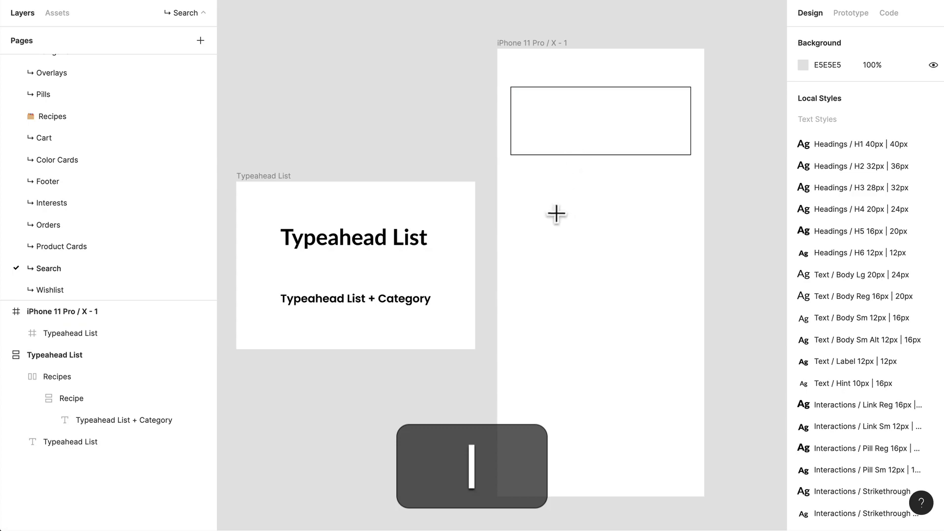
drag(541, 199, 691, 199)
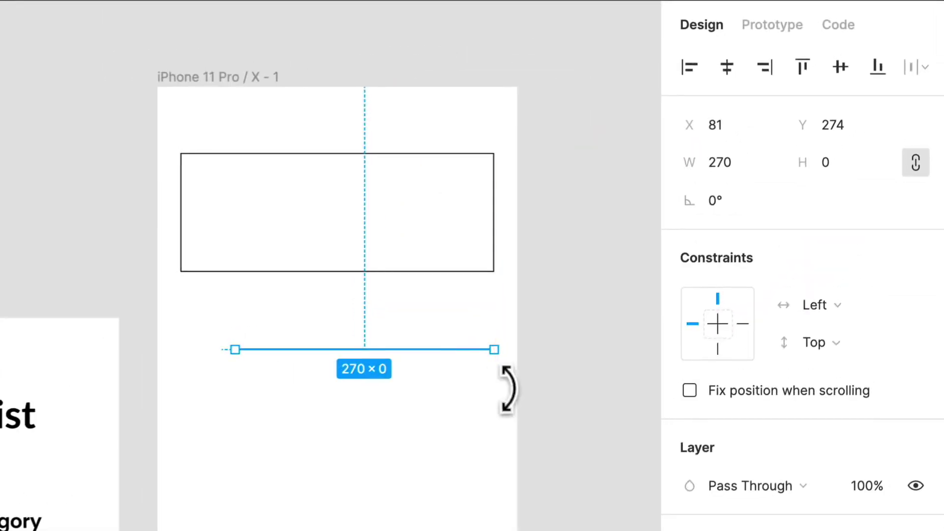
scroll(411, 337, up, 3)
scroll(364, 339, down, 1)
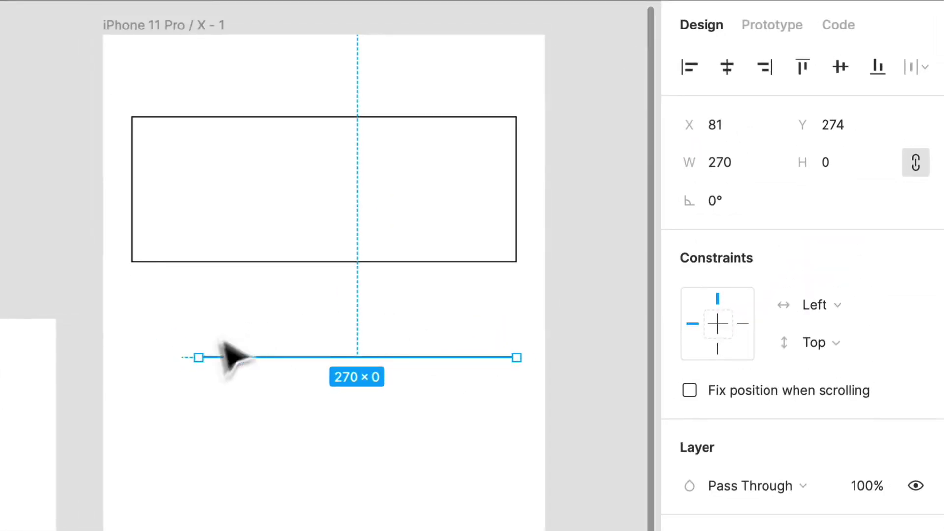
drag(217, 376, 152, 385)
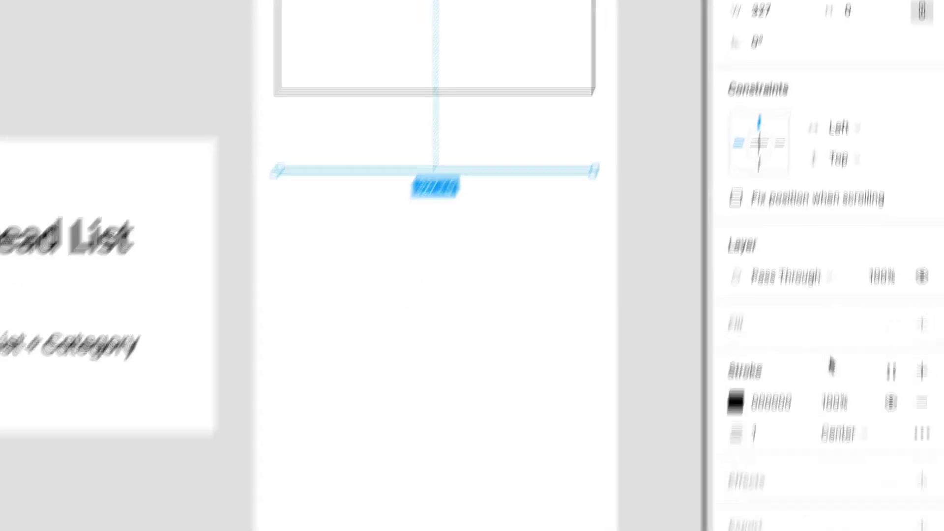
Apply the UI/Gray 20 color style to the horizontal line's stroke.
click(891, 372)
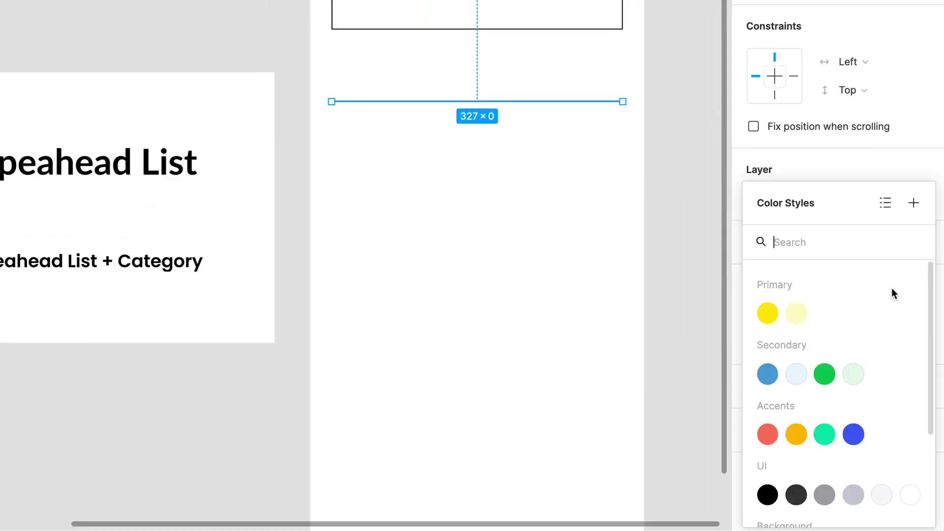
scroll(750, 464, down, 2)
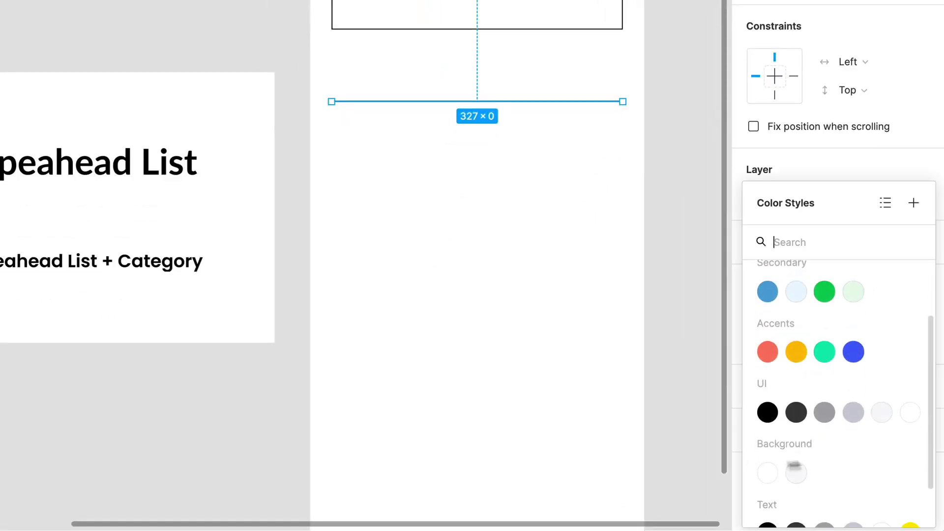
click(856, 414)
click(786, 284)
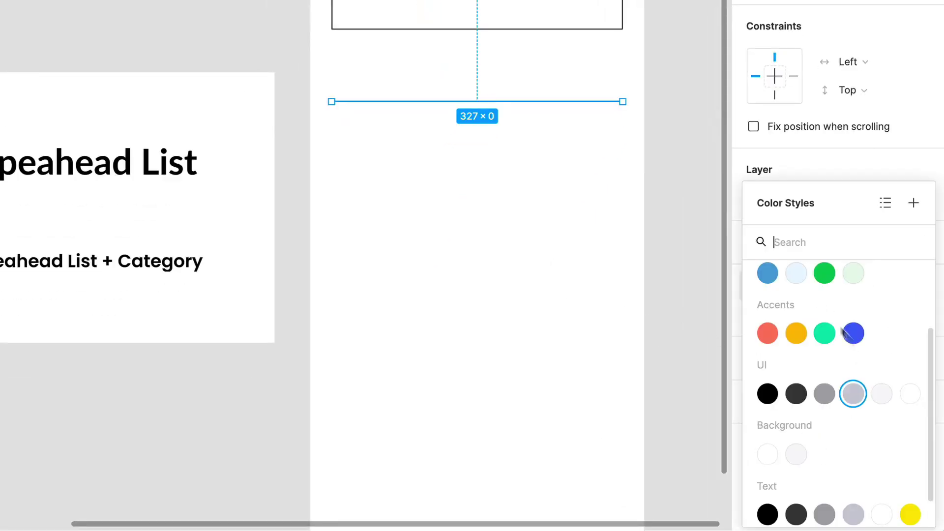
click(884, 393)
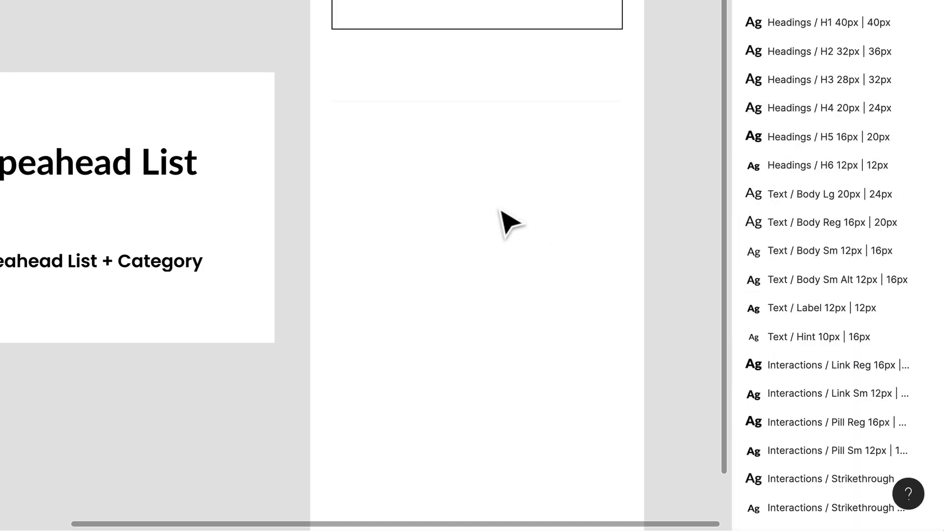
Change the horizontal line's stroke to the next darker, purplish-gray UI color style.
scroll(492, 213, up, 2)
scroll(492, 226, right, 3)
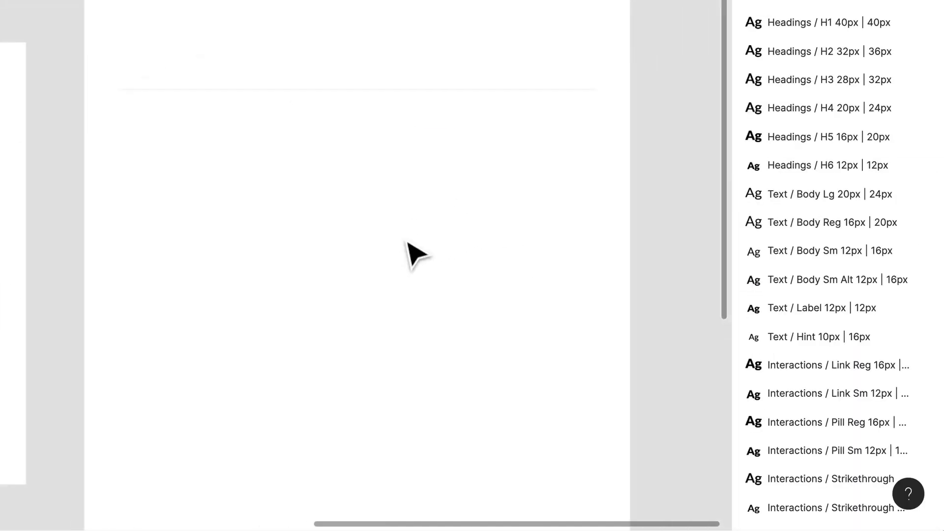
click(457, 88)
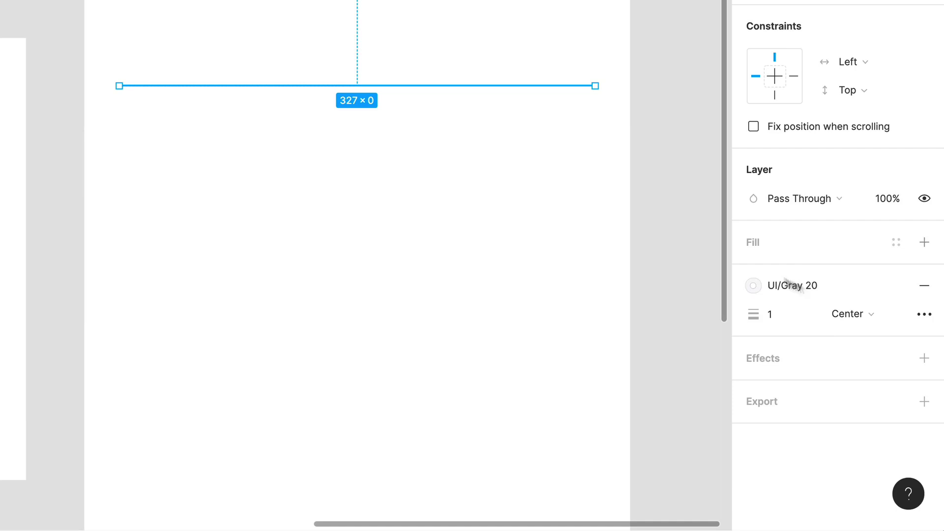
click(816, 287)
click(882, 394)
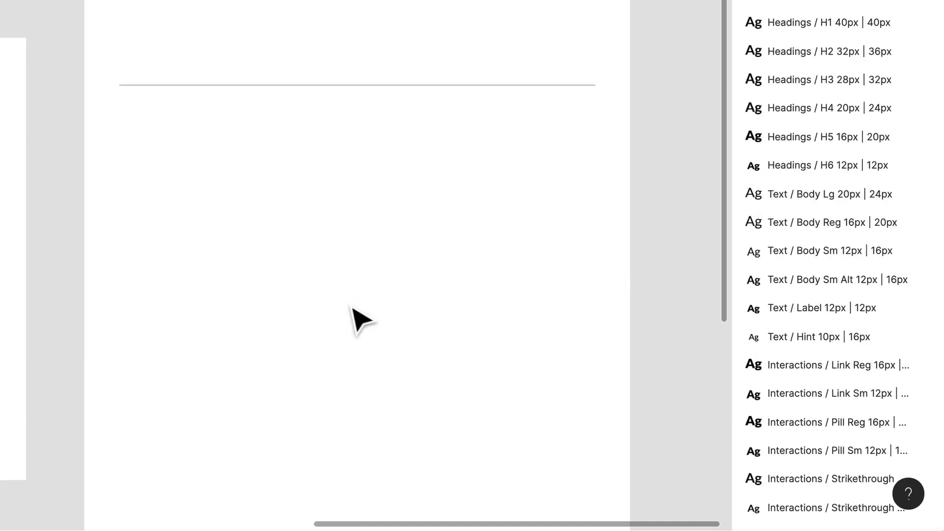
Add a text layer reading "asdasdas" just below the horizontal line.
key(r)
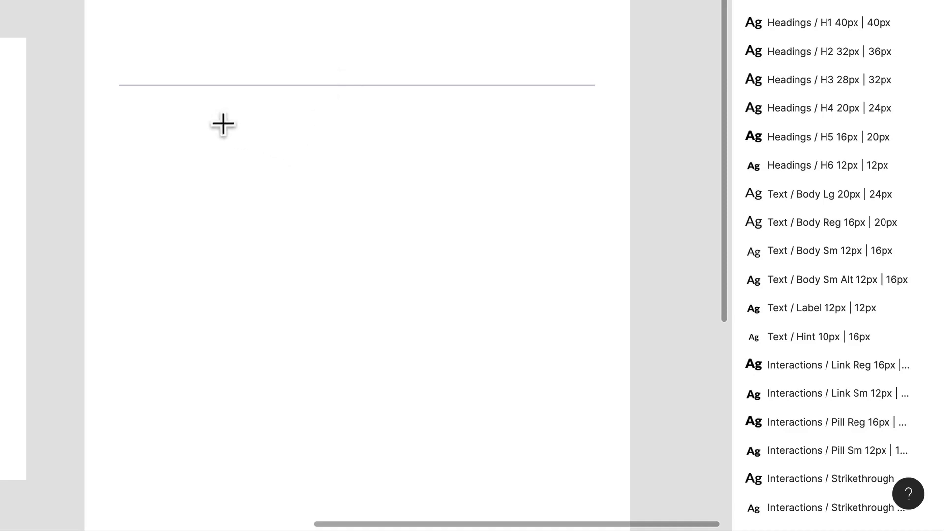
click(161, 123)
text(asdasdas)
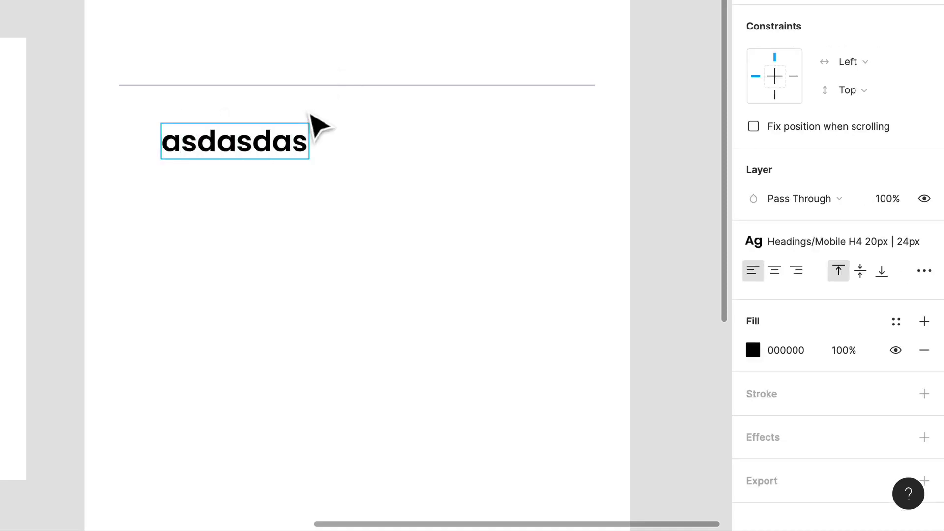
Apply the Headings / H4 20px | 24px text style to the "asdasdas" text.
key(ctrl+a)
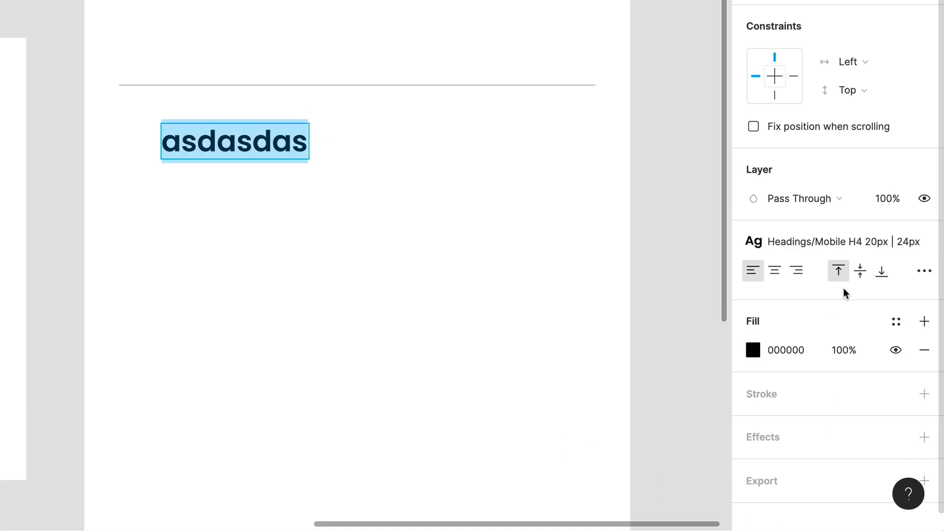
click(860, 243)
scroll(843, 388, up, 1)
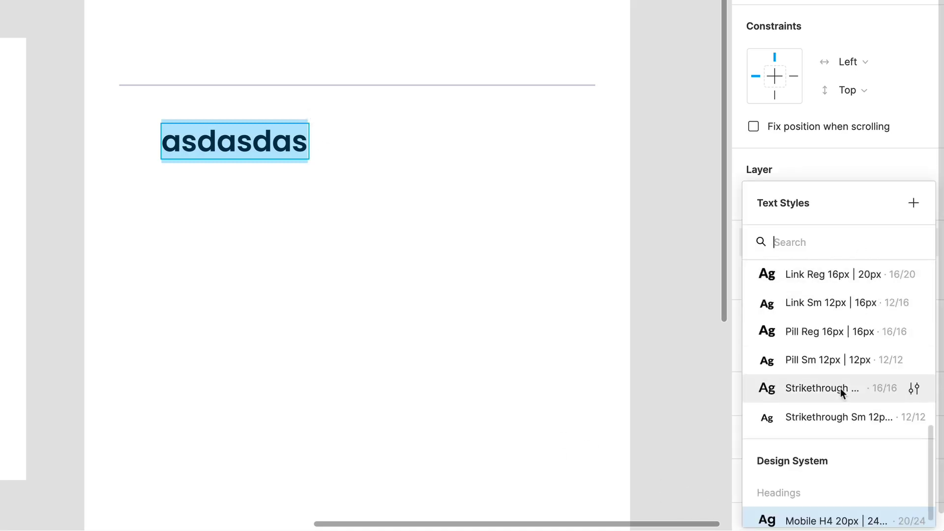
scroll(839, 388, down, 5)
click(807, 349)
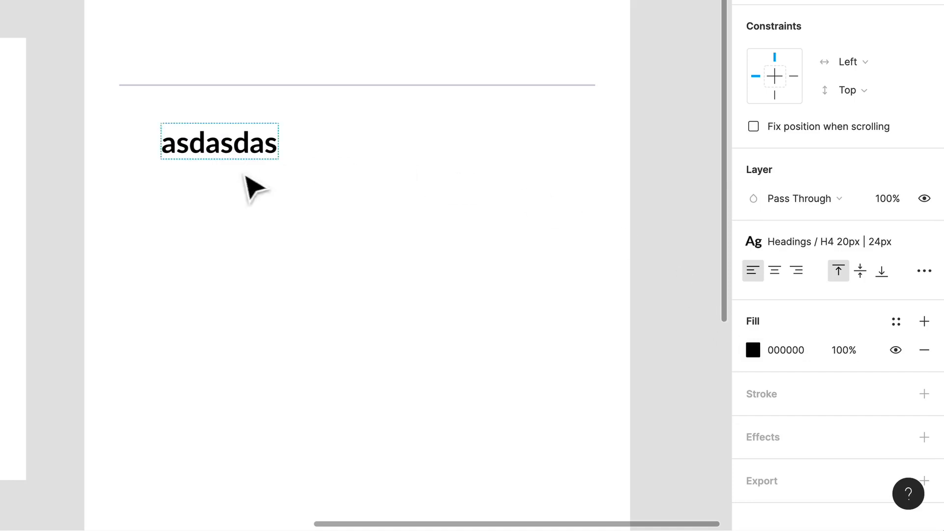
Replace the "asdasdas" text with "Text type pre fill list" and align its left edge with the start of the horizontal line.
double_click(217, 146)
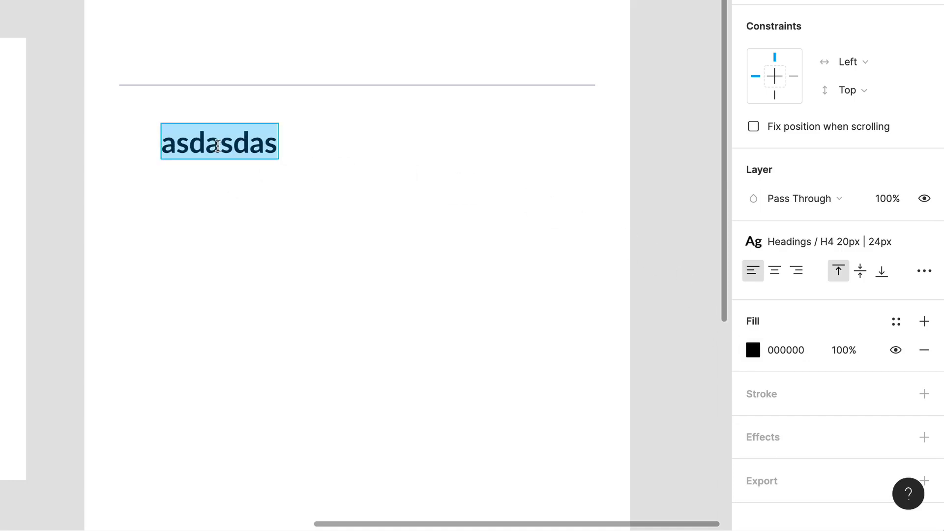
text(Text type)
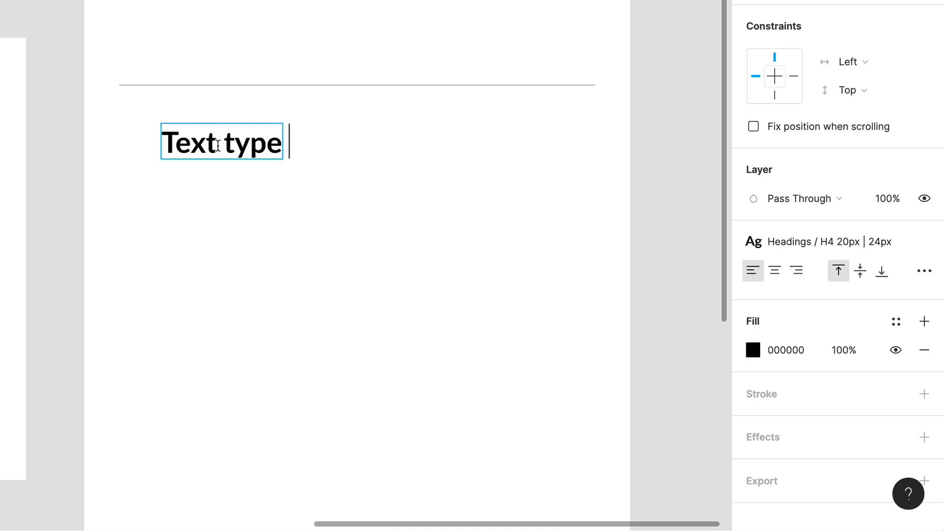
text( pre fill)
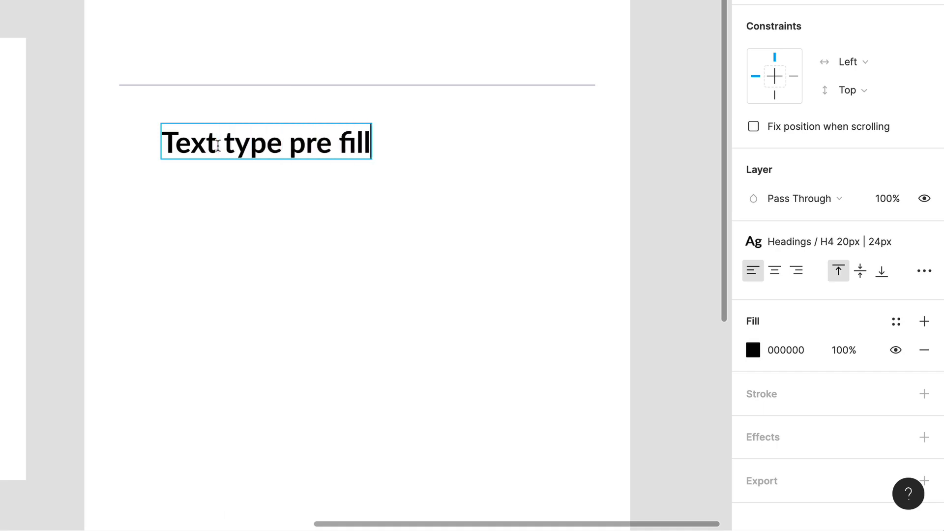
text( list)
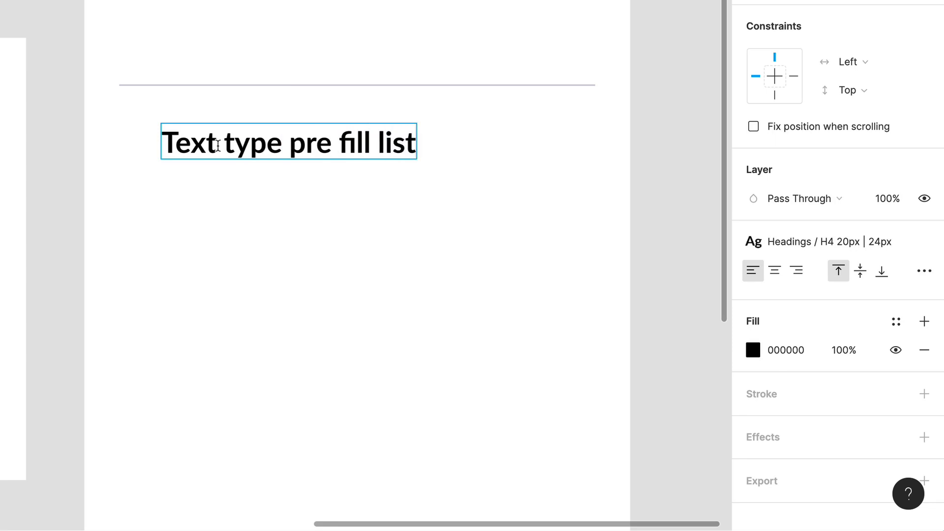
key(ctrl+a)
key(Escape)
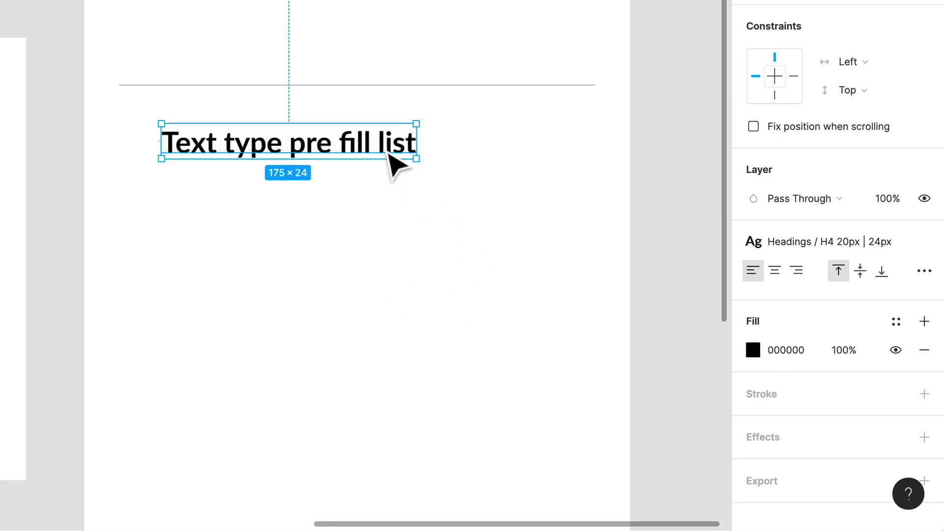
drag(391, 159, 349, 158)
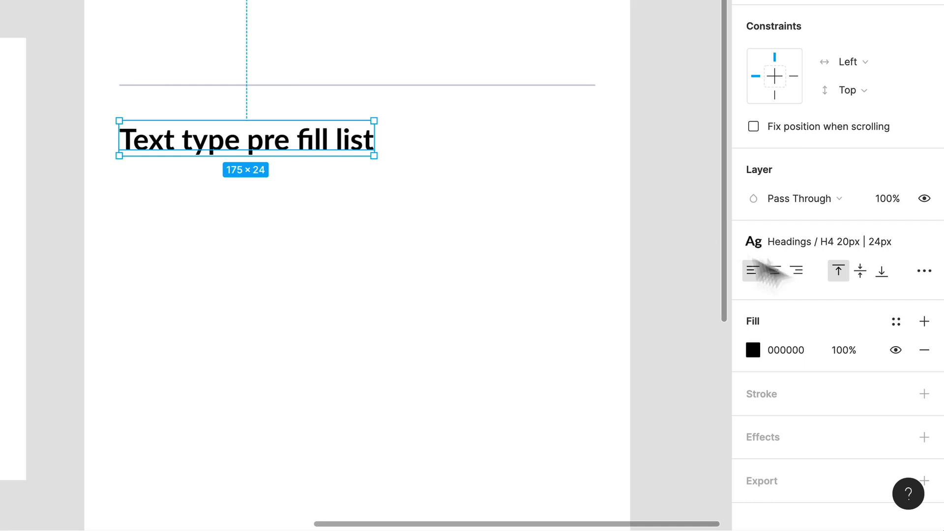
Apply the Headings / H5 16px | 20px text style to the "Text type pre fill list" text.
click(812, 242)
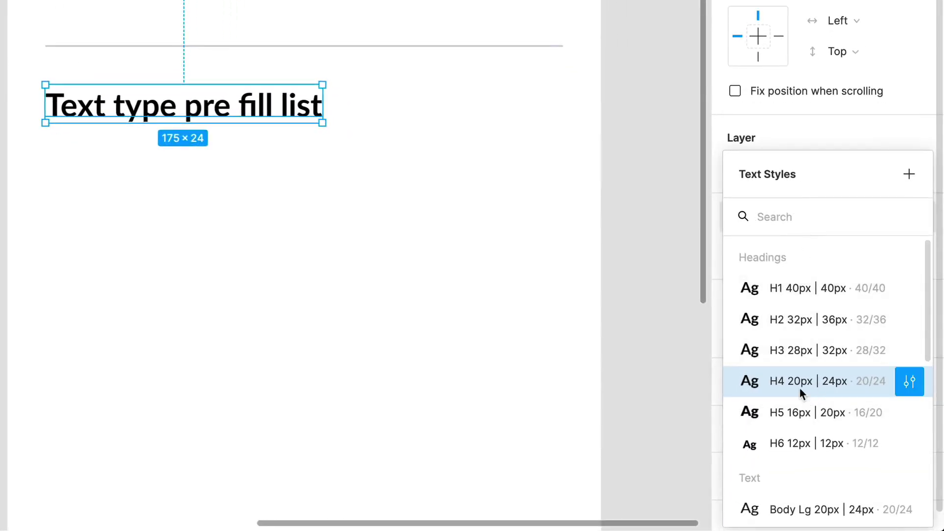
scroll(800, 386, down, 1)
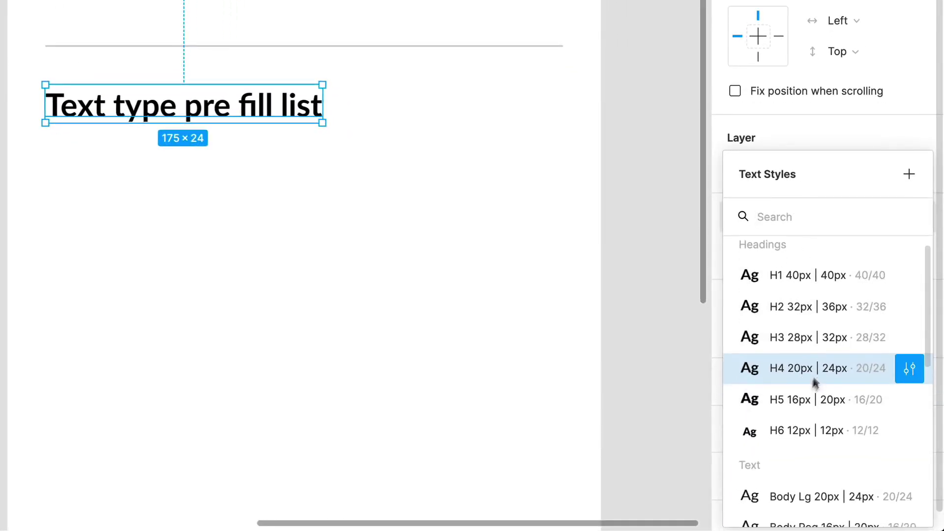
click(801, 399)
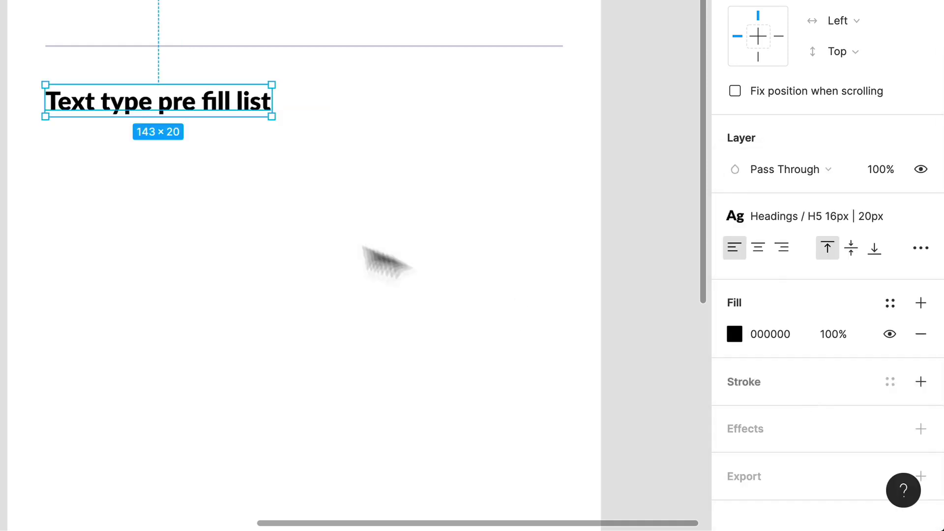
Apply the Text / Body Reg 16px | 20px style to only the first three letters, "Tex", of the list text.
double_click(118, 103)
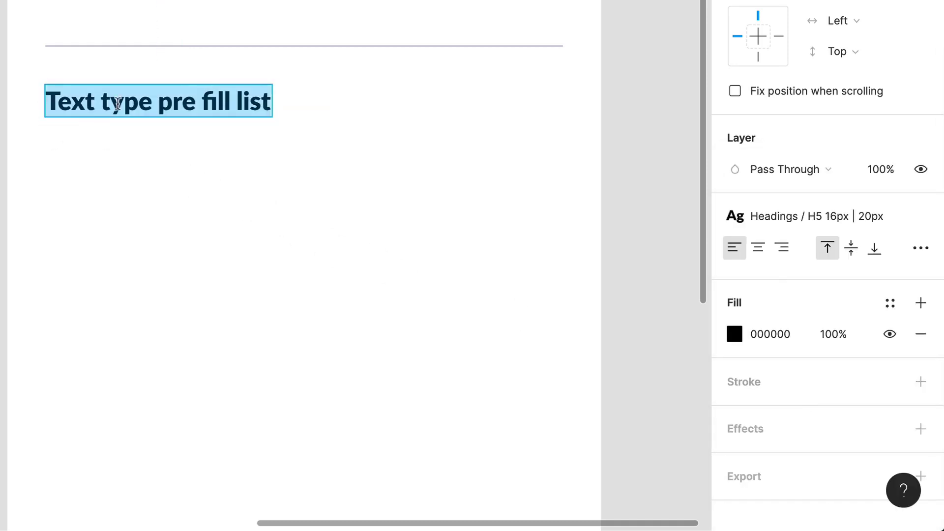
click(106, 101)
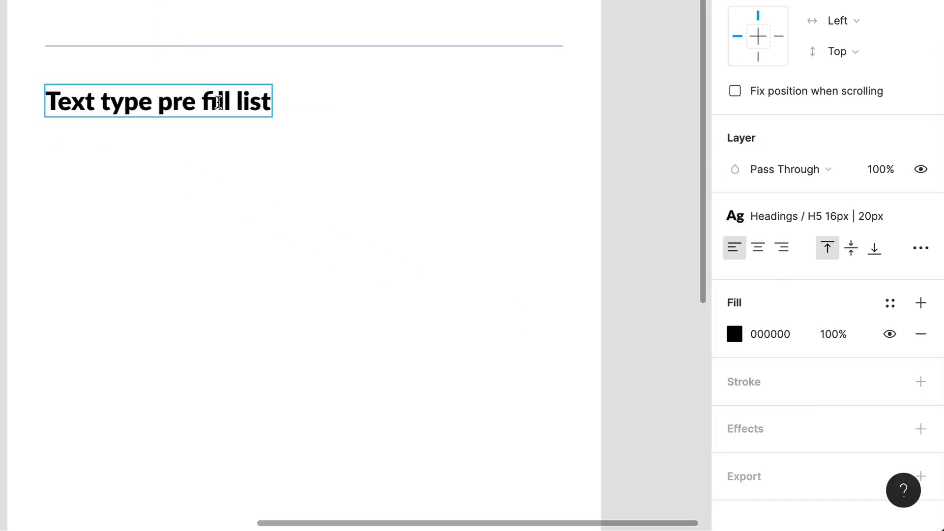
key(ctrl+a)
key(Left)
key(shift+Right)
key(shift+Right)
key(shift+Right)
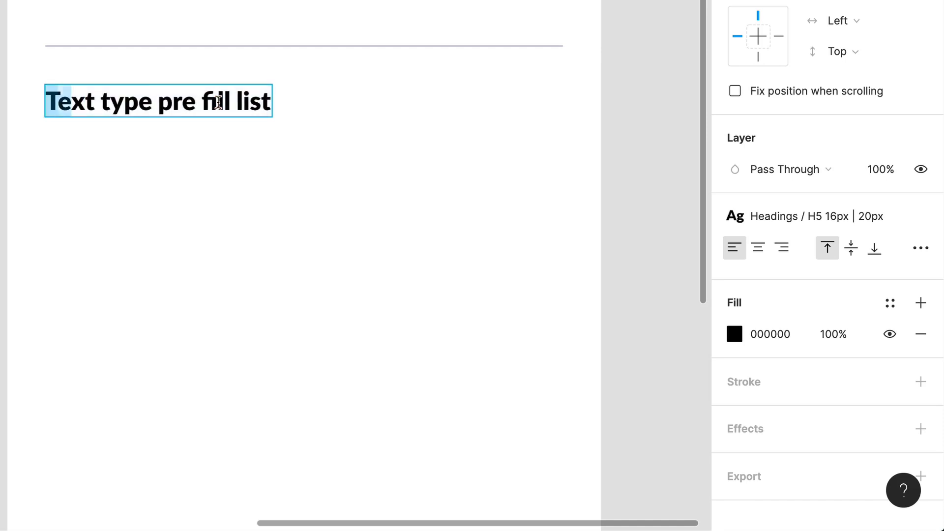
click(814, 215)
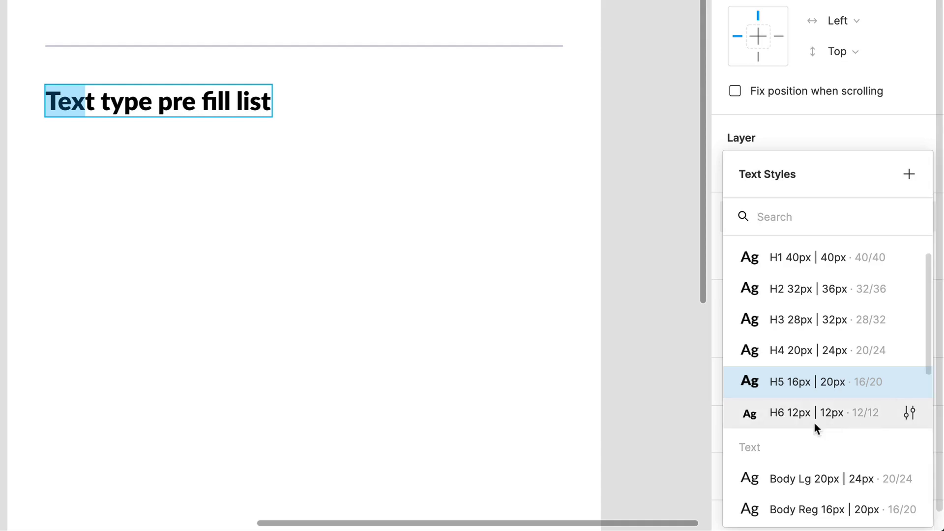
scroll(813, 424, down, 4)
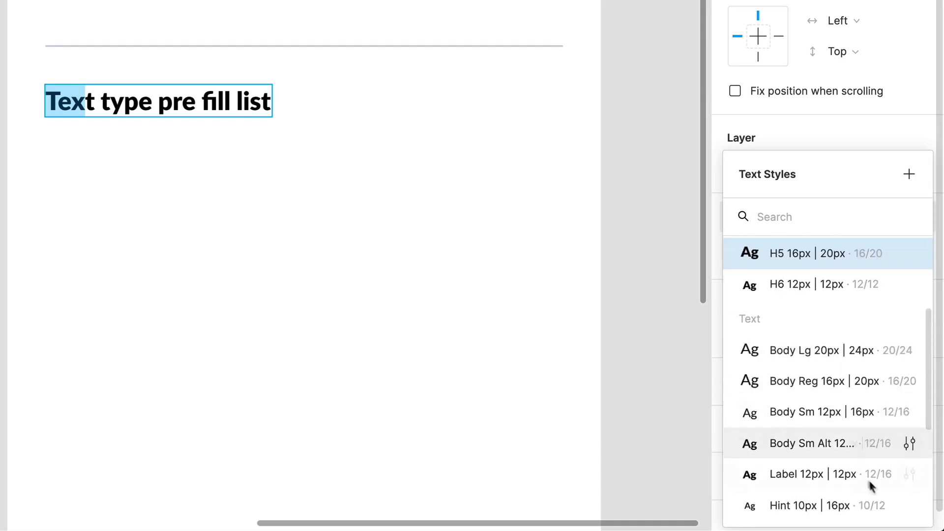
click(812, 389)
key(Escape)
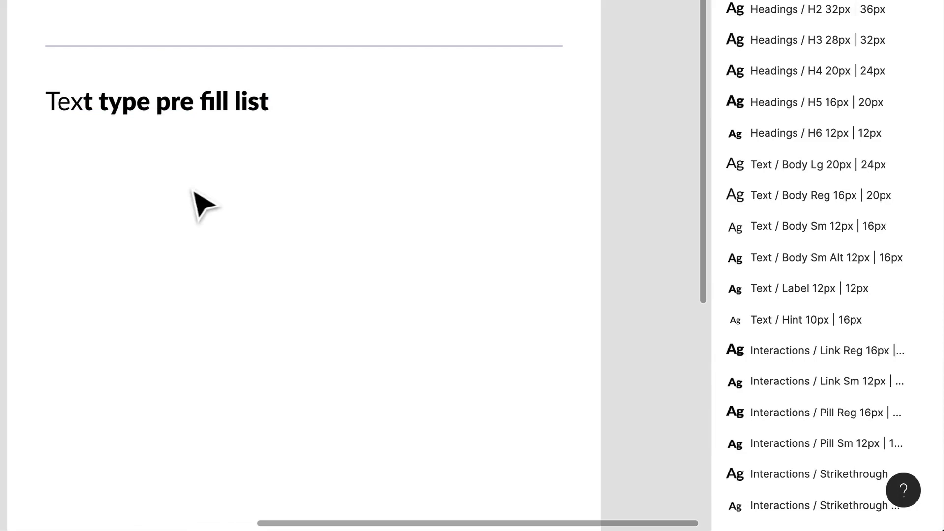
Apply the Text/Gray 80 color style to the fill of the "Text type pre fill list" text.
click(156, 113)
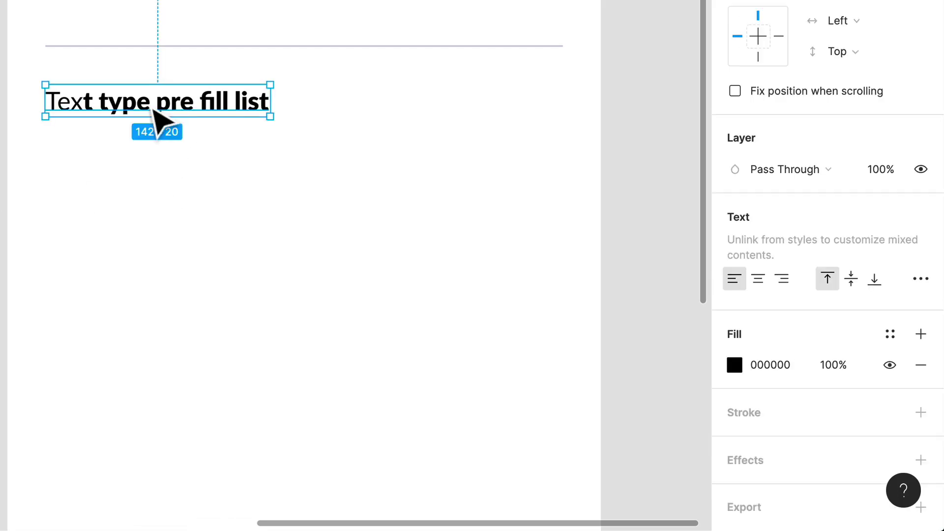
click(889, 337)
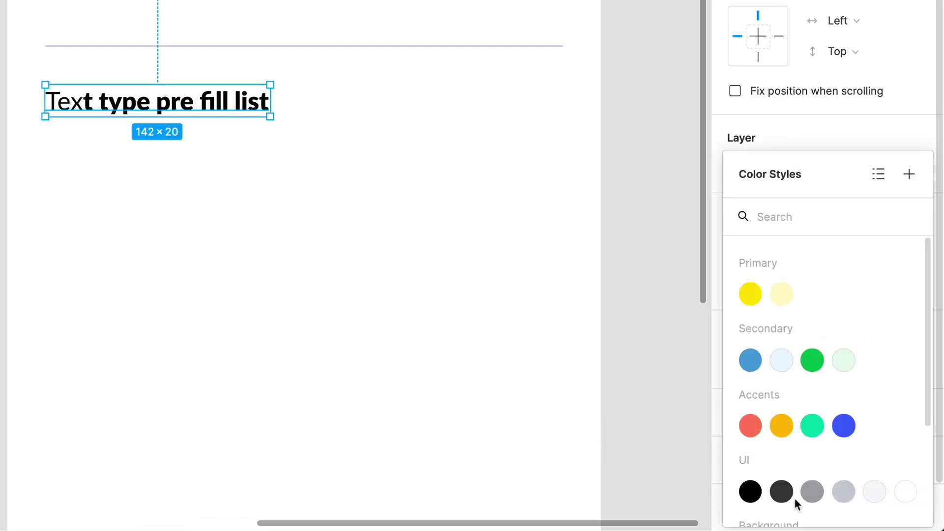
scroll(781, 497, down, 6)
click(143, 280)
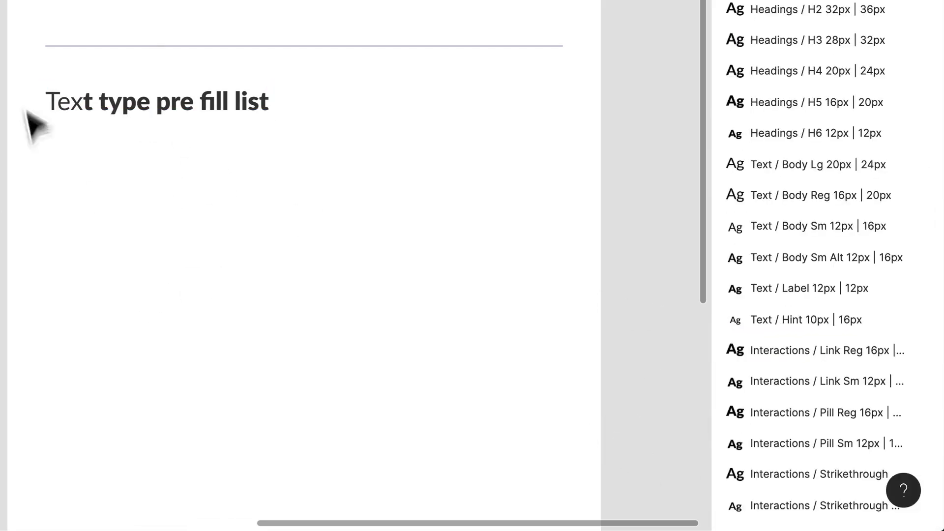
click(211, 106)
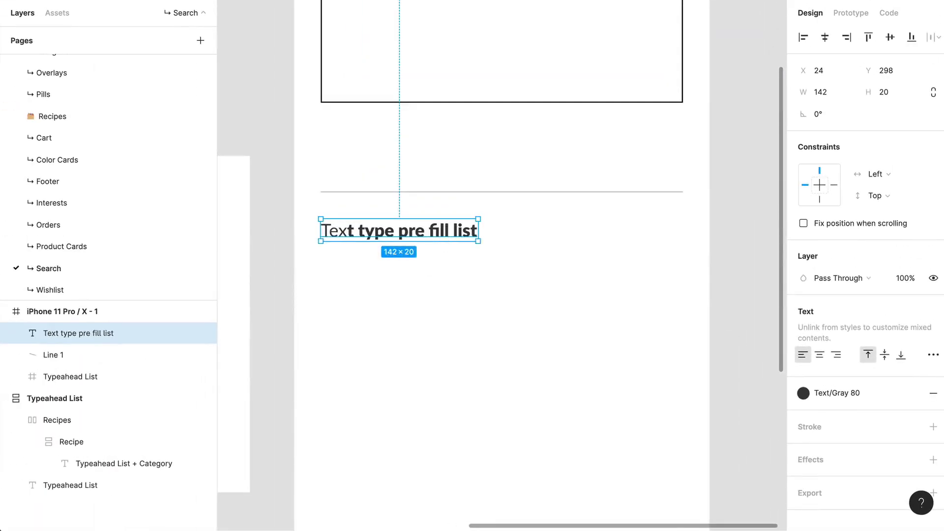
click(659, 258)
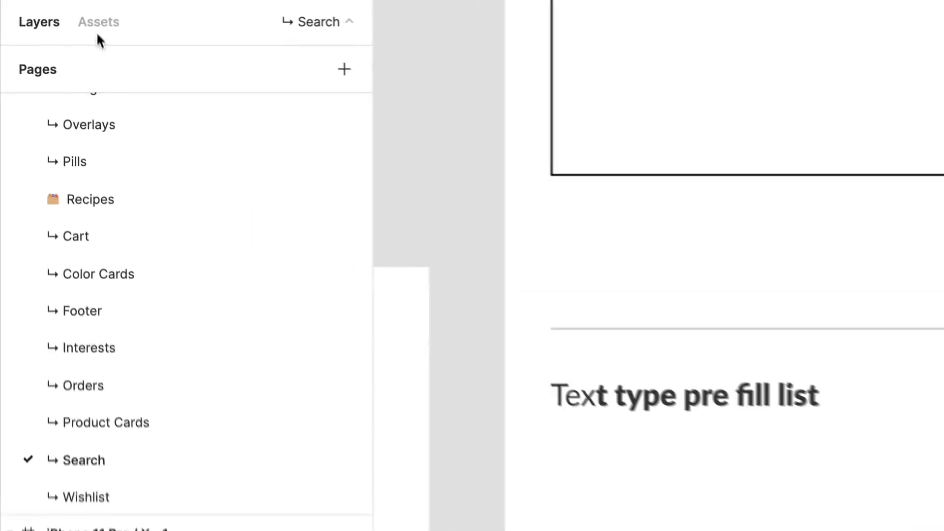
Insert the chevron-right icon from the Outline 24px iconography components level with the list text, near the right end of the horizontal line.
click(101, 22)
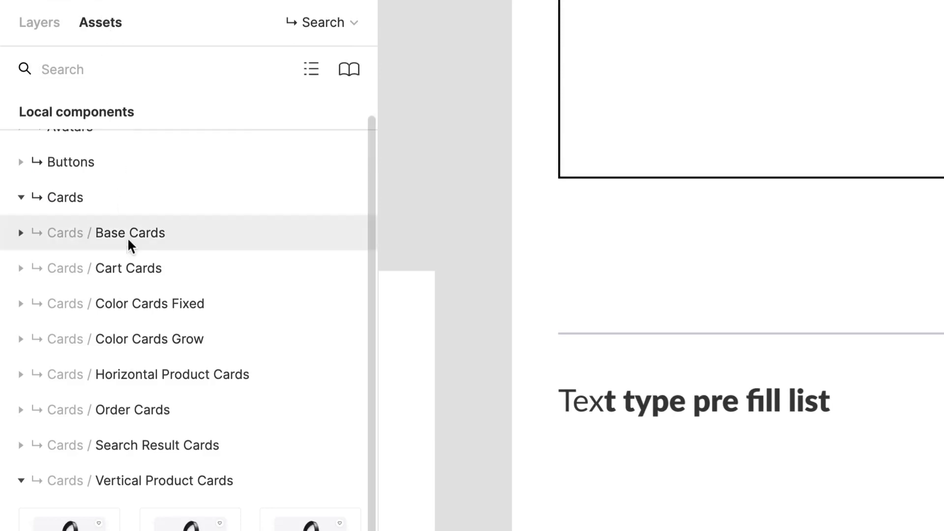
scroll(83, 467, up, 1)
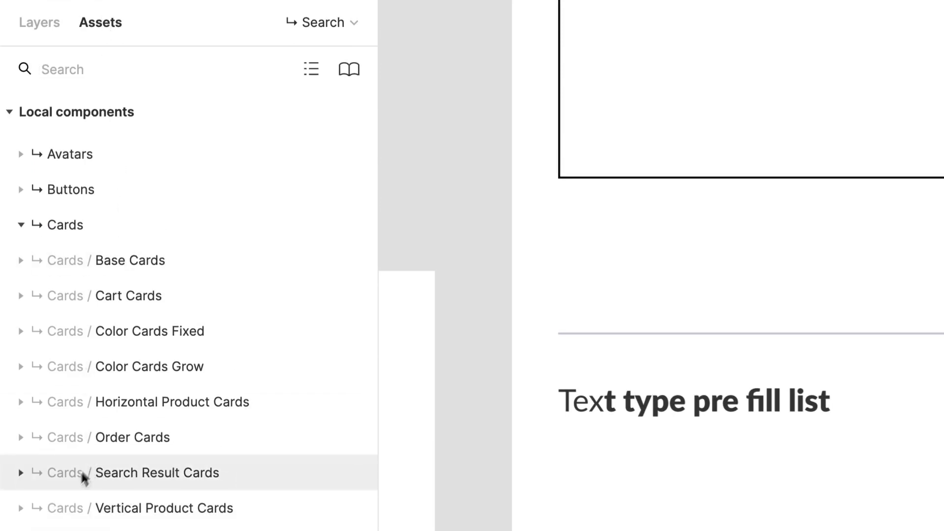
click(147, 222)
click(109, 331)
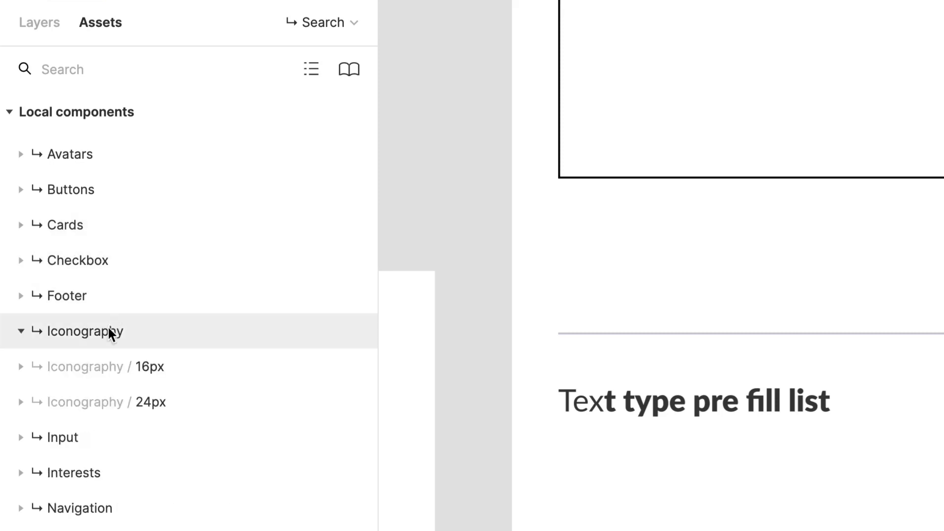
click(69, 402)
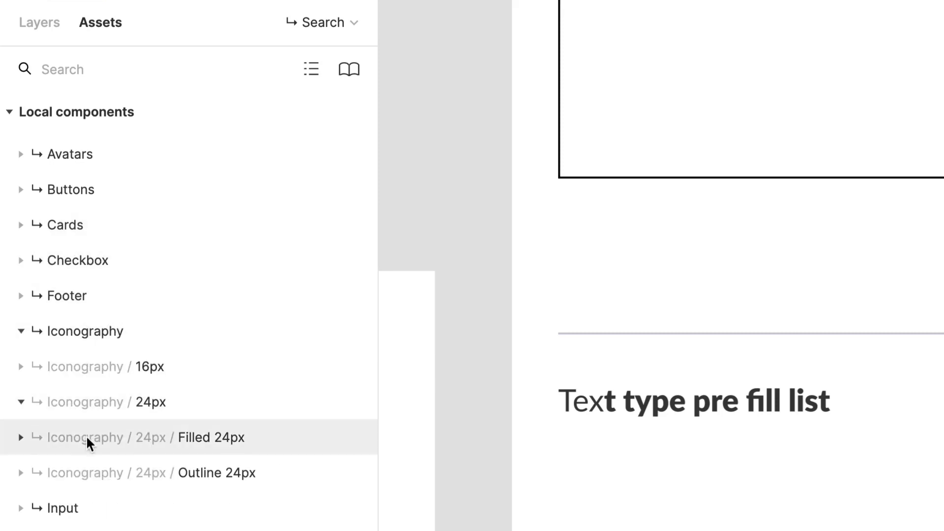
click(90, 471)
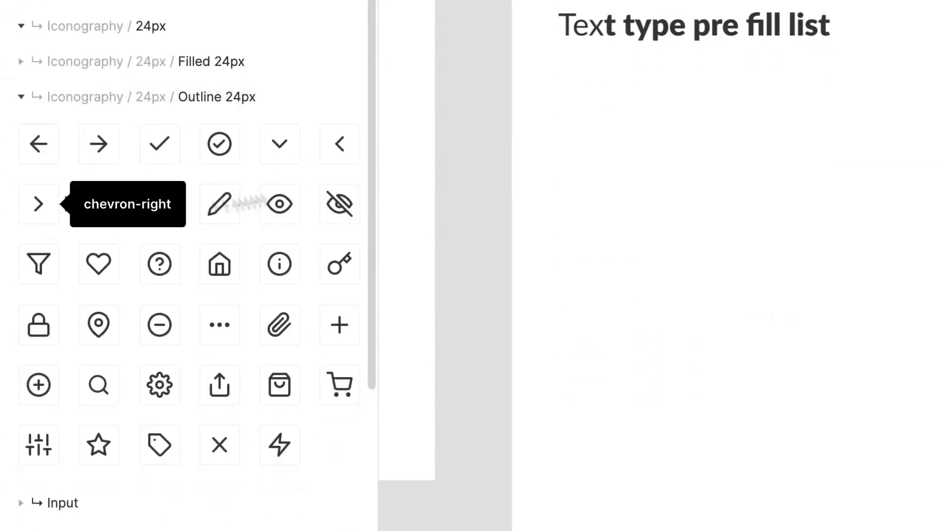
drag(38, 203, 678, 246)
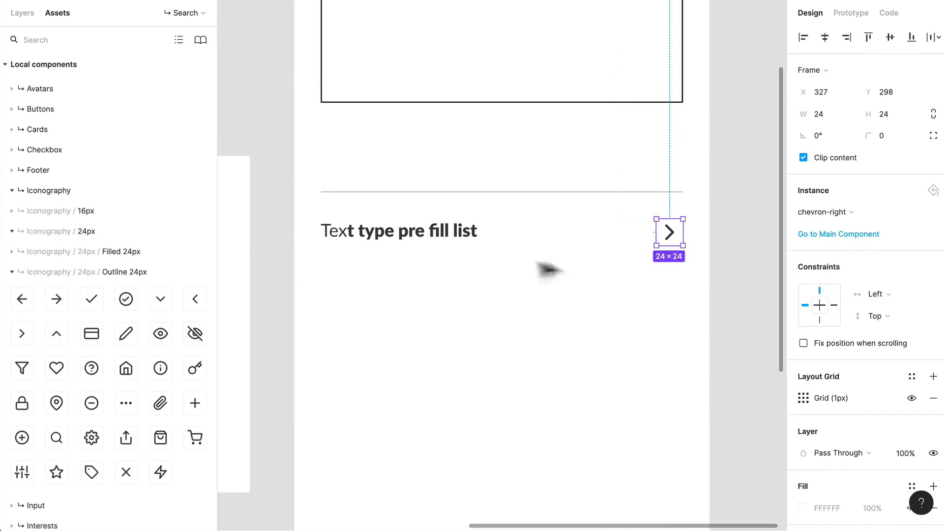
click(525, 268)
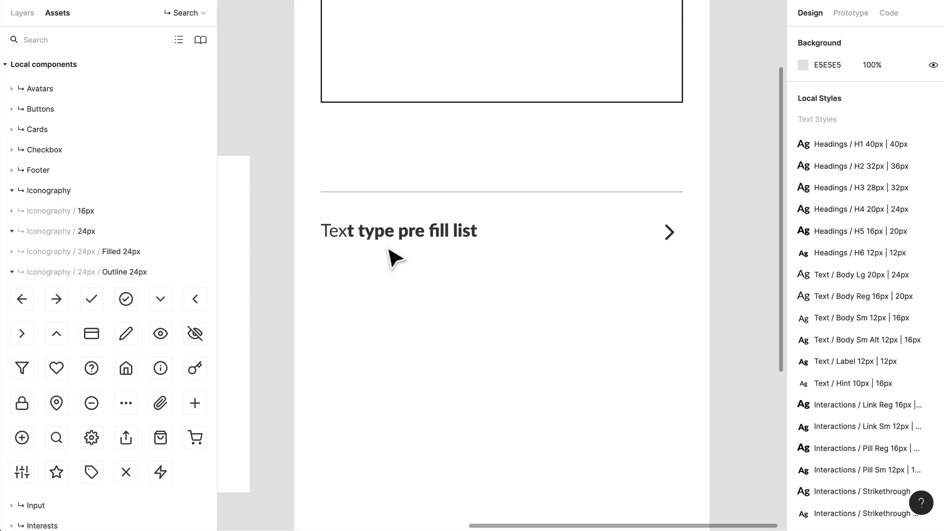
Duplicate the "Text type pre fill list" text directly below the original, keeping it left-aligned.
click(430, 244)
drag(442, 245, 444, 276)
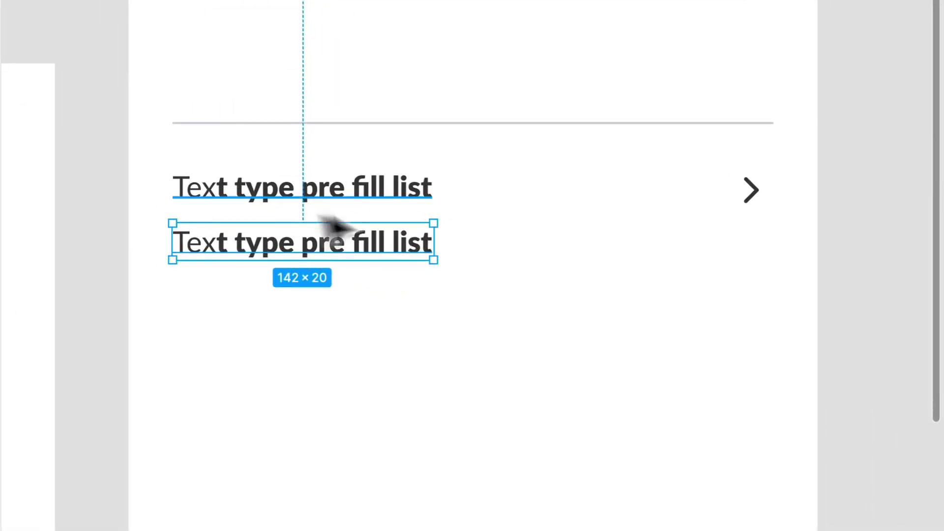
click(241, 199)
double_click(220, 182)
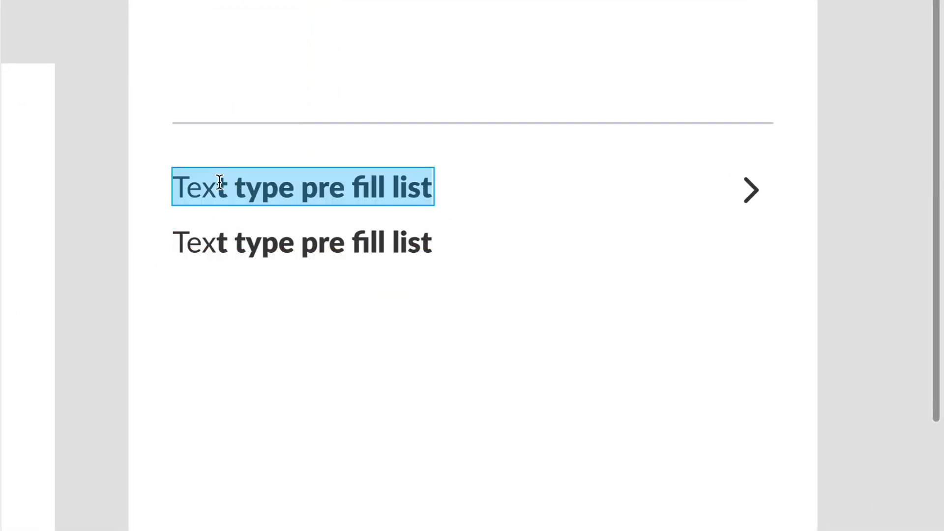
drag(220, 182, 428, 189)
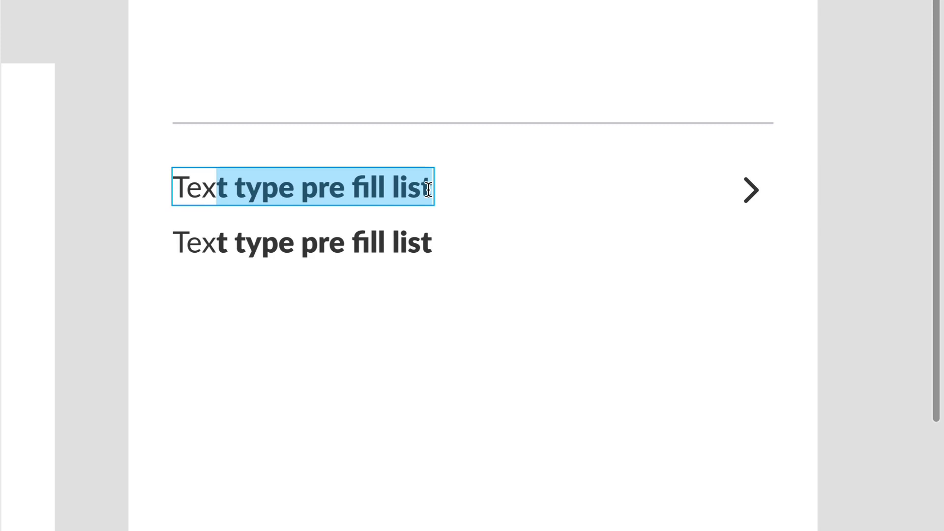
click(207, 186)
drag(206, 186, 179, 186)
click(216, 193)
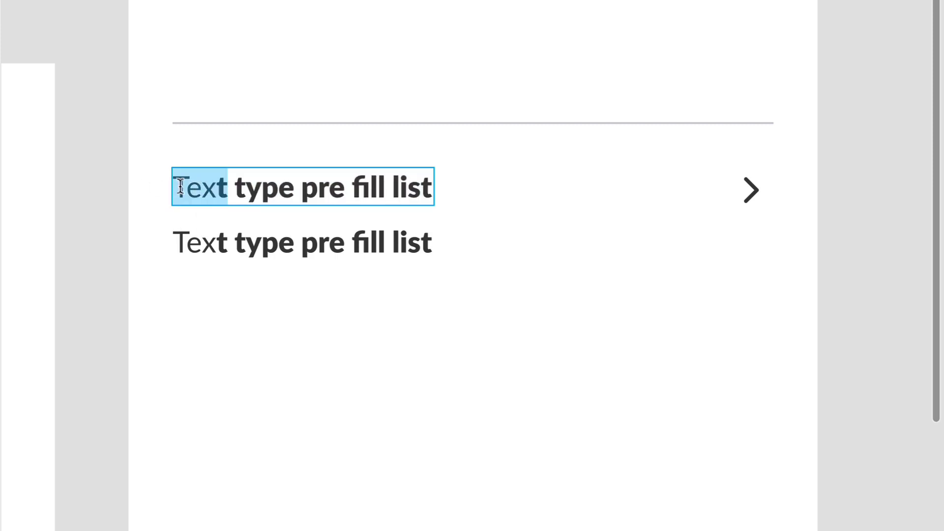
click(210, 189)
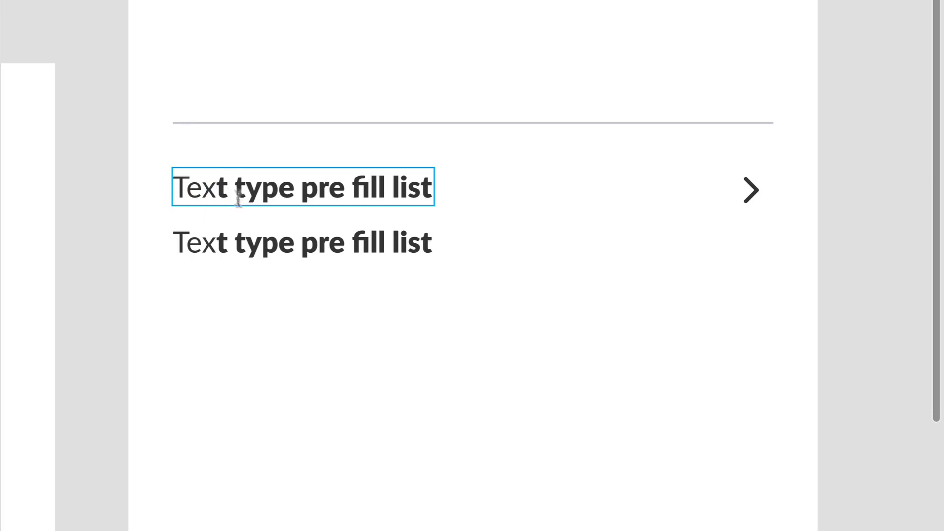
Replace the content of the duplicated lower text with "in Electronics".
click(293, 243)
key(ctrl+a)
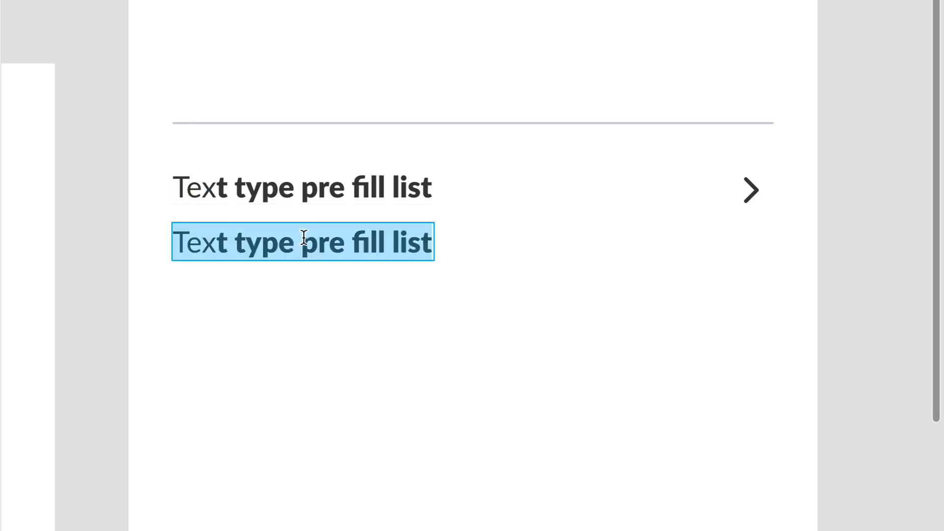
key(BackSpace)
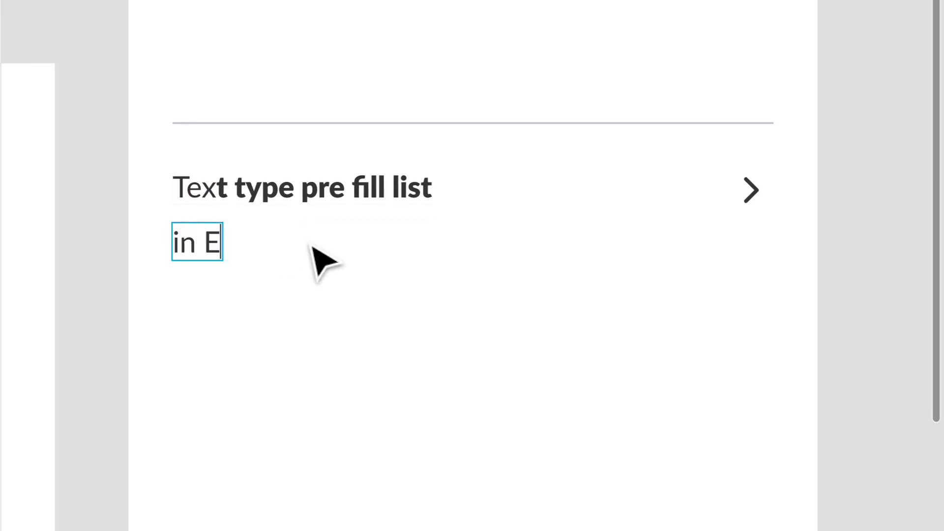
text(in Electronic)
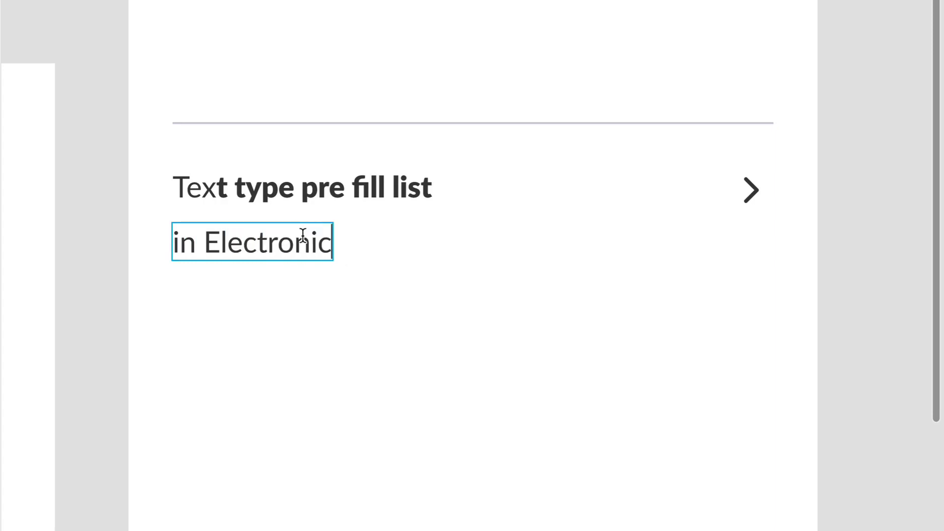
text(s)
key(Escape)
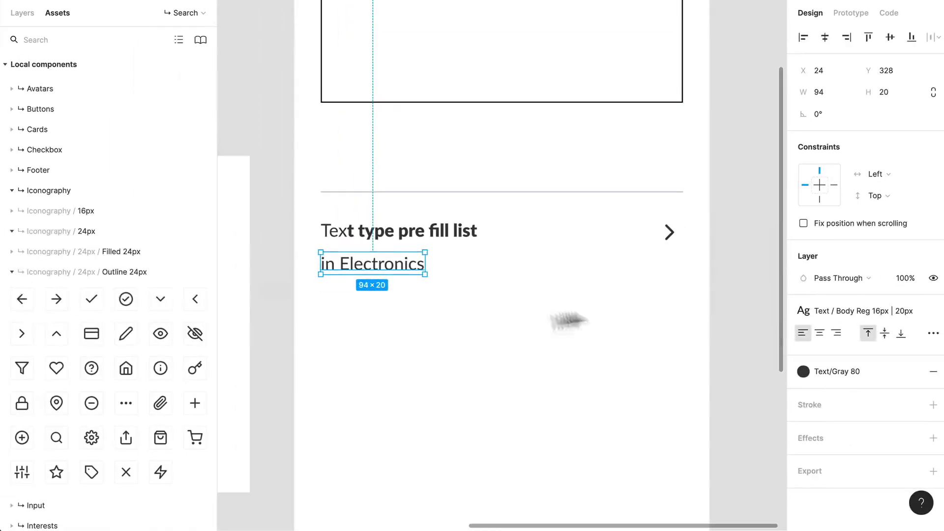
Apply the Headings / H6 12px | 12px text style and the Text/Gray 60 fill to the "in Electronics" text.
click(852, 313)
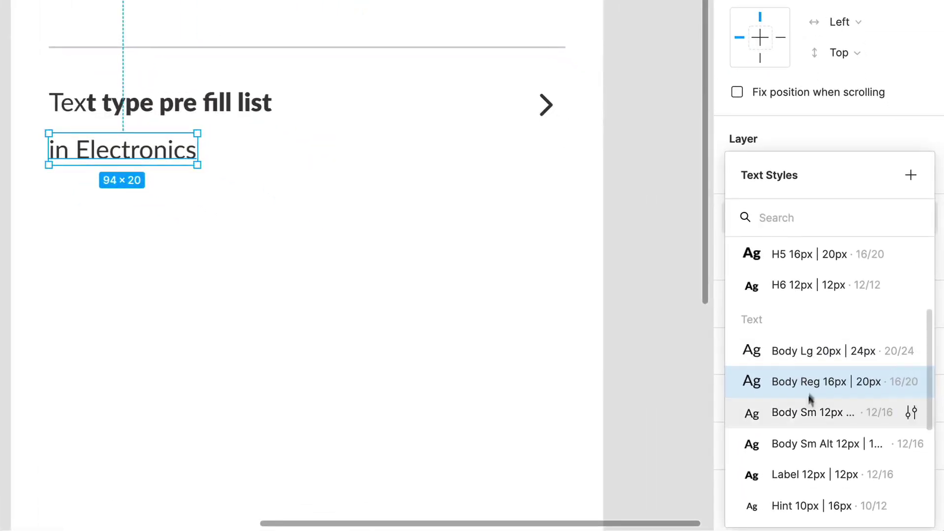
click(803, 280)
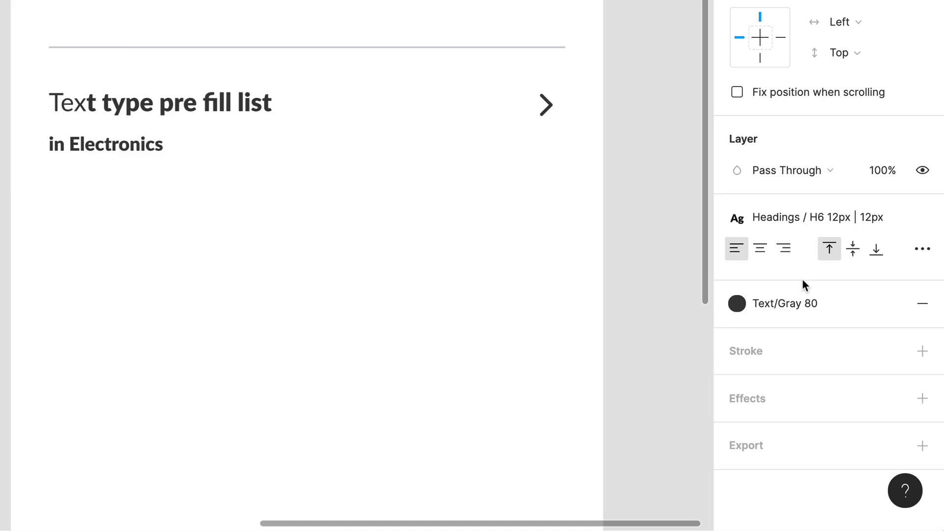
click(777, 303)
click(811, 471)
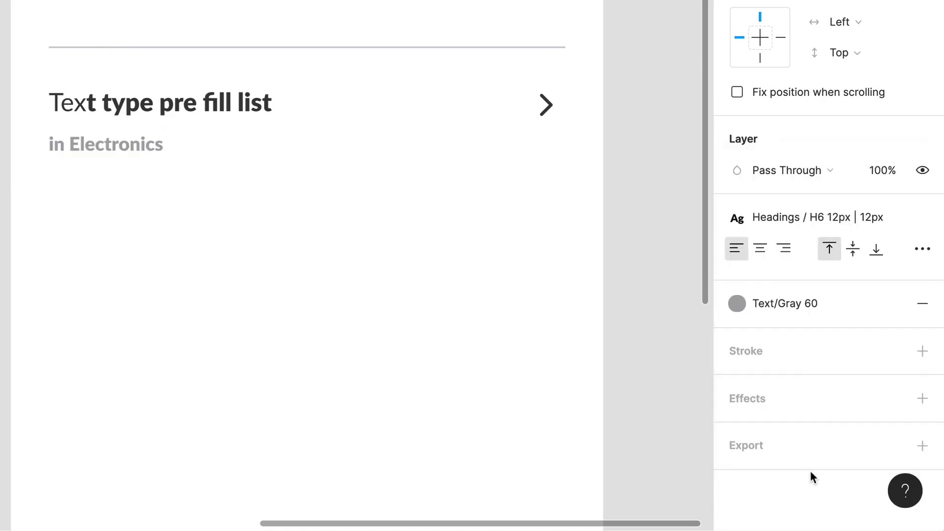
Switch the "in Electronics" text to the Text / Body Sm Alt 12px | 16px style.
click(807, 225)
scroll(811, 427, down, 1)
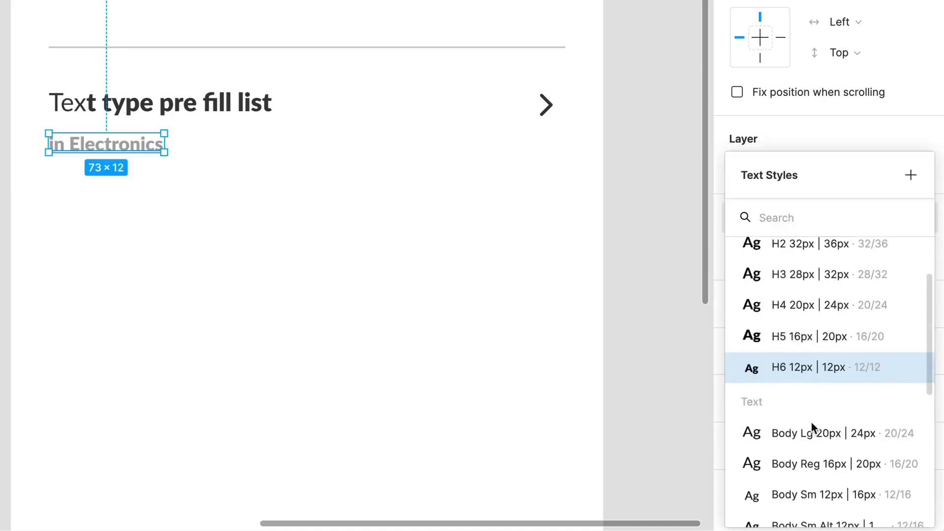
scroll(812, 423, down, 3)
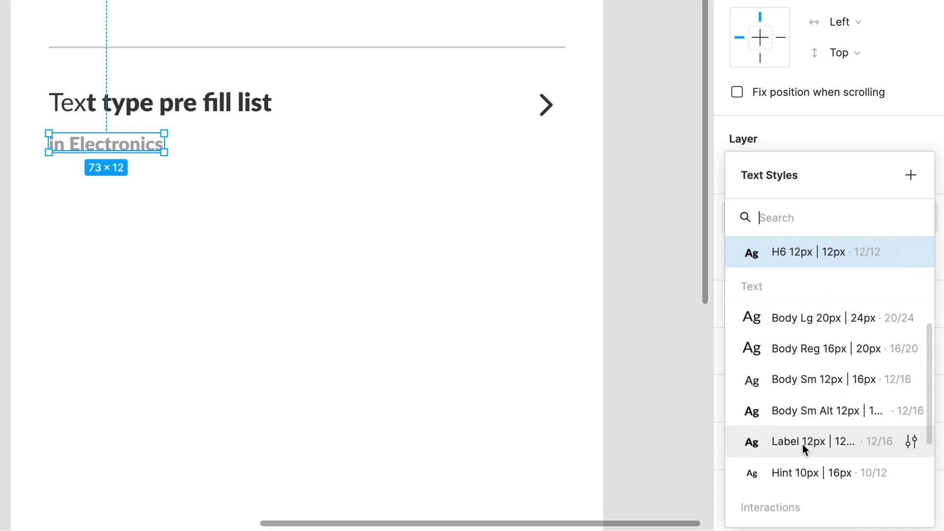
click(838, 420)
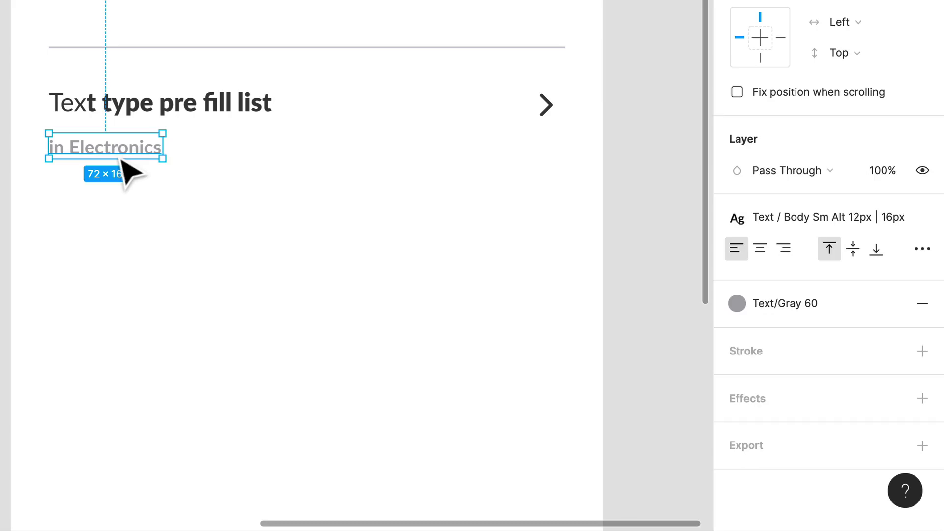
Frame the "Text type pre fill list" and "in Electronics" texts together and name the frame "Text".
click(162, 104)
shift+click(118, 154)
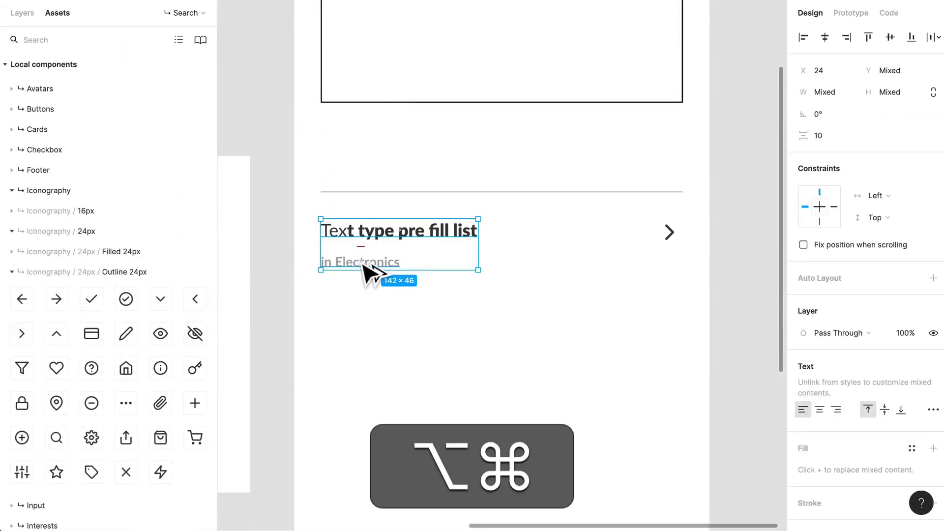
key(alt+super+g)
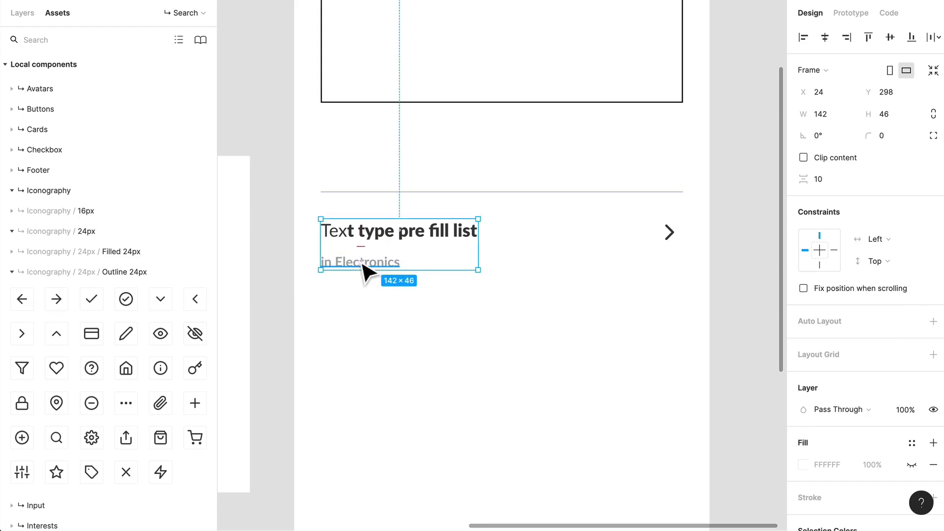
key(super+r)
text(Tex)
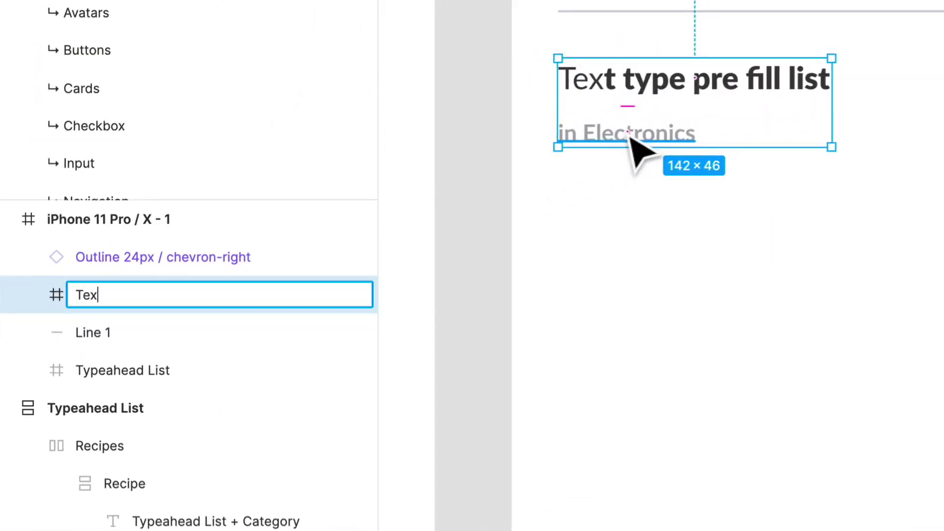
text(t)
key(Return)
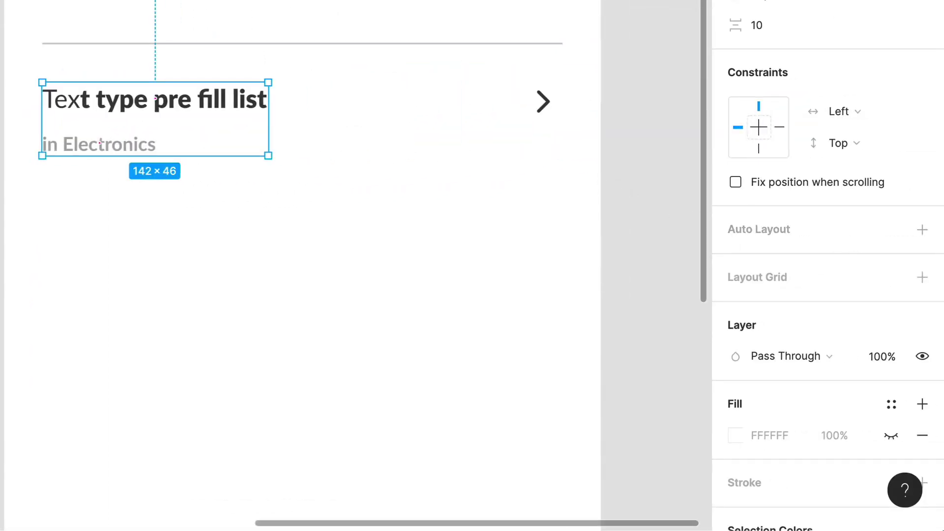
Add vertical auto layout to the Text frame with 4 px spacing between its items.
click(927, 231)
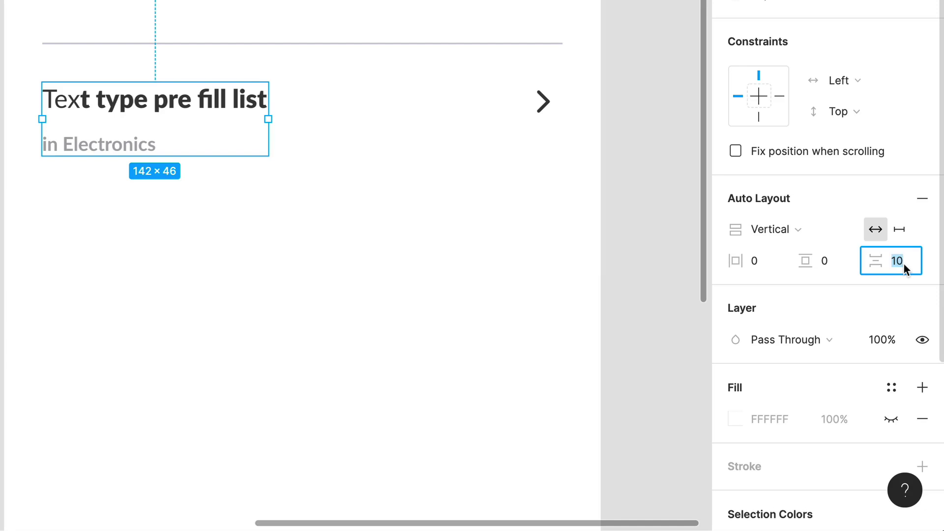
text(4)
key(Return)
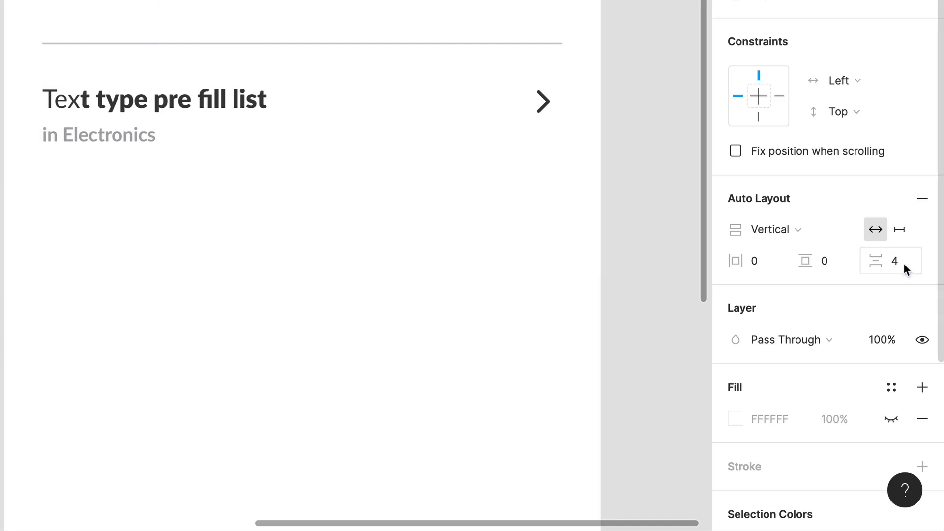
Frame the Text frame together with the chevron-right icon and name the new frame "List item".
click(445, 143)
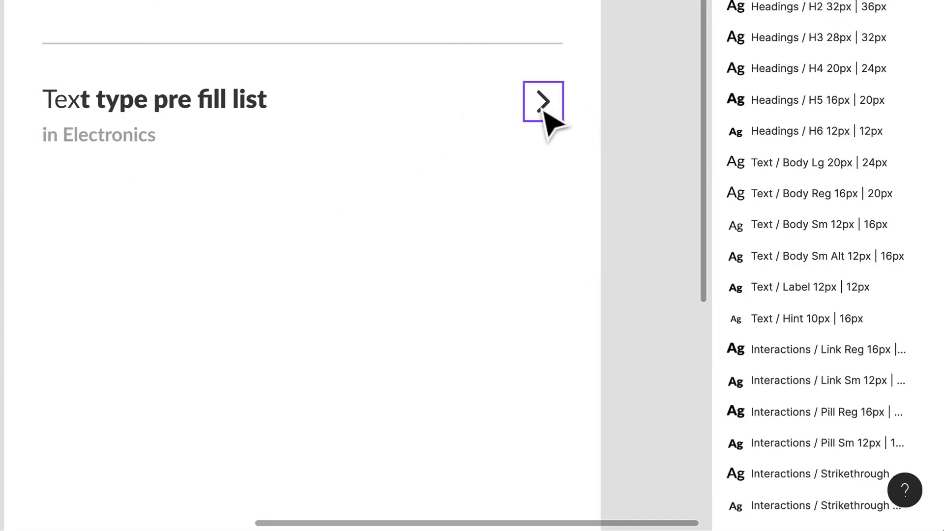
click(542, 110)
click(226, 119)
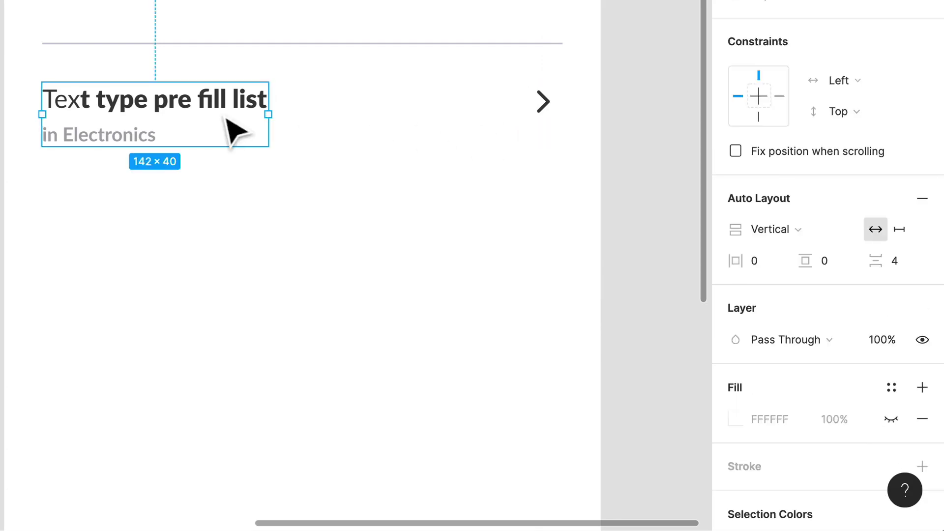
shift+click(535, 116)
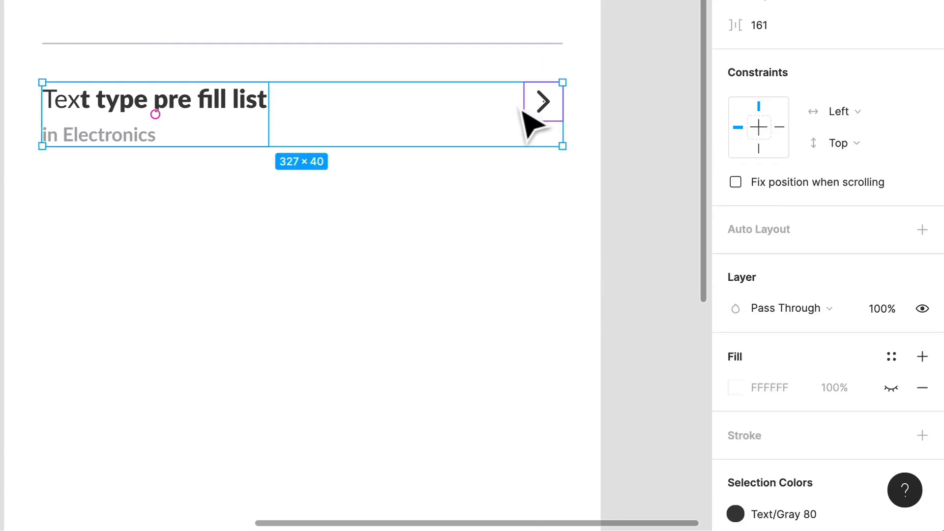
key(alt+super+g)
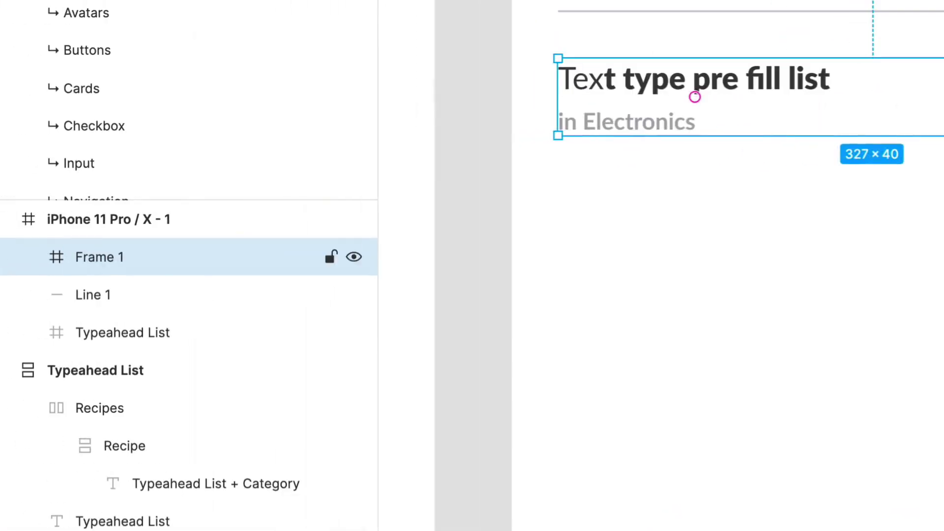
key(super+r)
text(L)
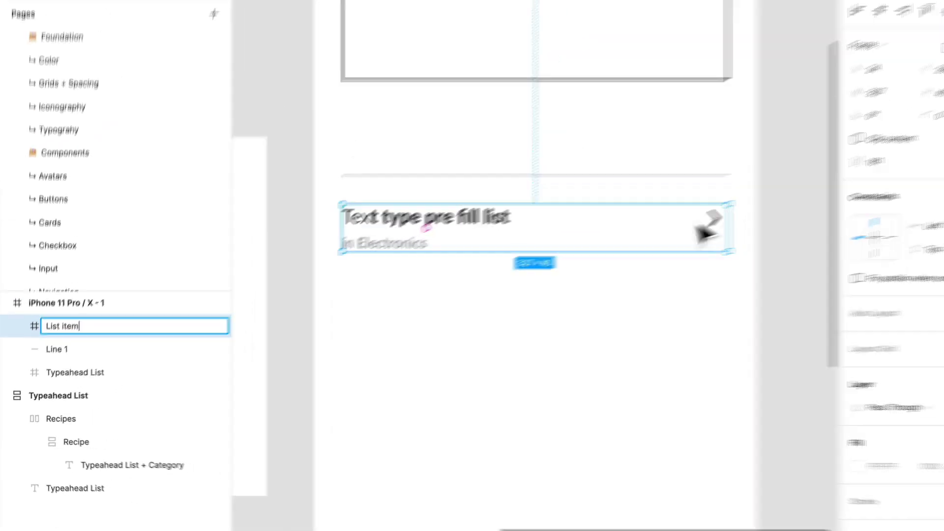
key(Return)
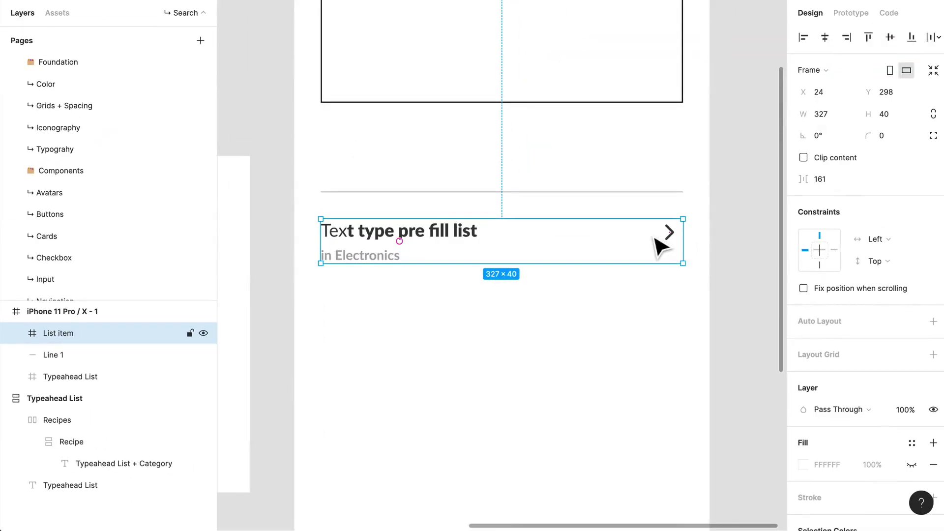
Align the vertical centers of the chevron-right icon and the Text frame inside the list item.
click(672, 241)
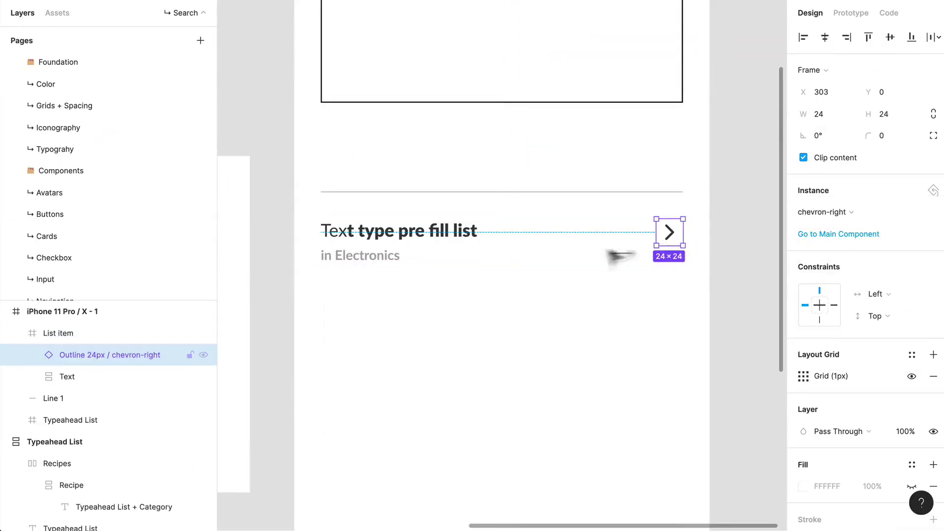
shift+click(449, 254)
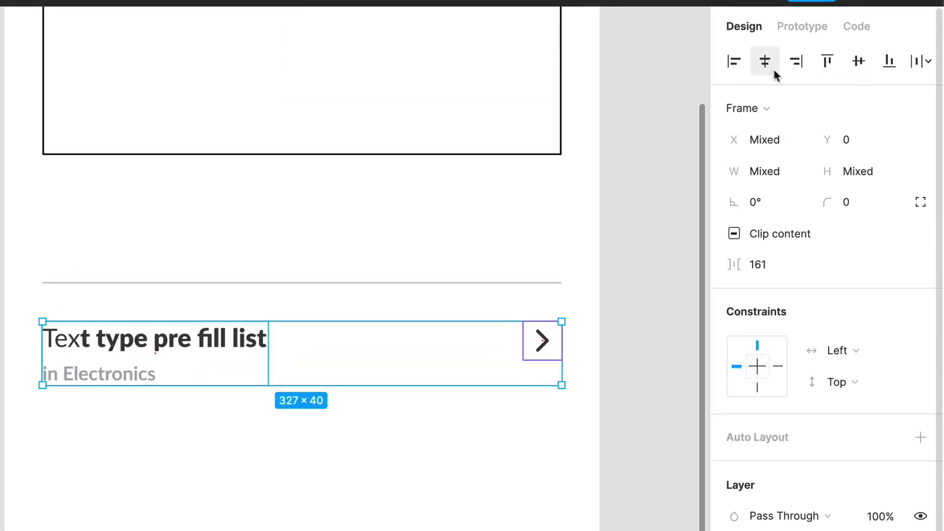
click(860, 64)
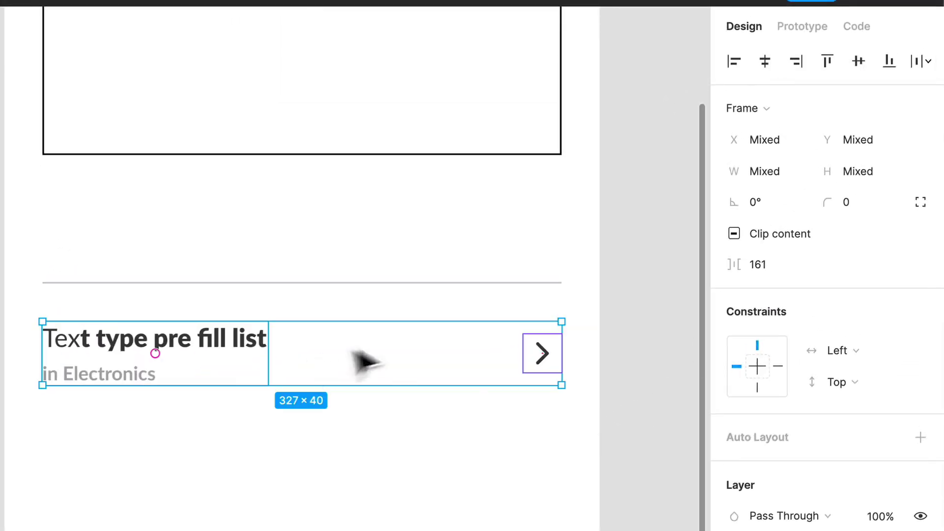
click(407, 477)
Move the List item frame up so it sits 8 px below the divider line, and check the spacing between them.
click(206, 381)
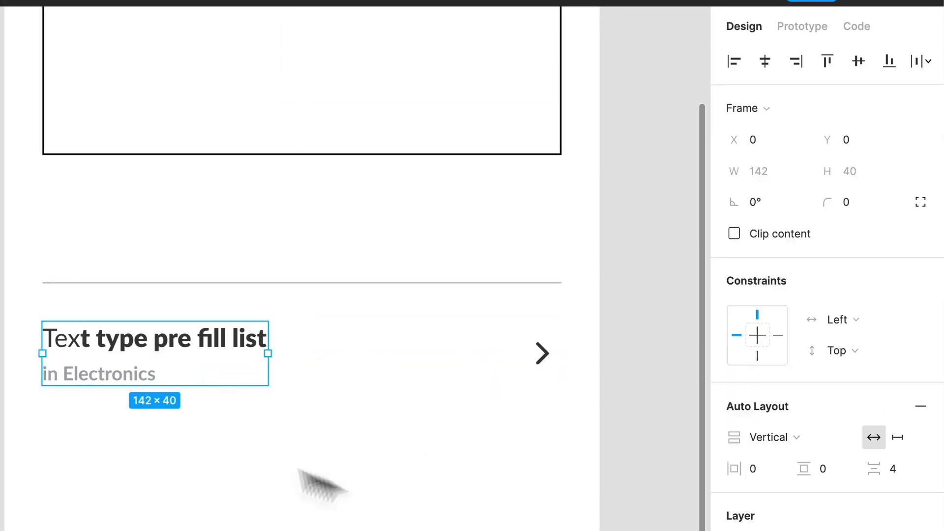
click(306, 472)
drag(363, 379, 363, 343)
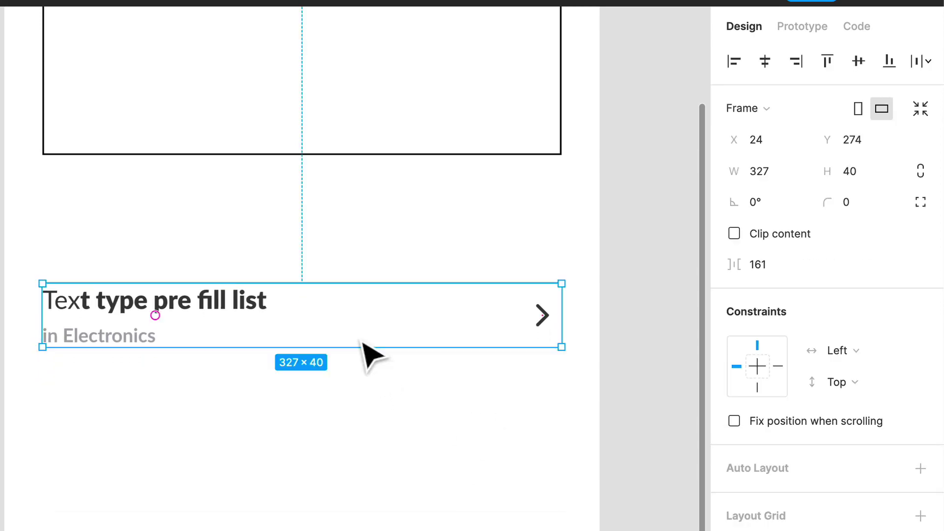
key(Down)
key(Down)
key(Down)
key(Down)
key(Down)
key(Down)
key(Down)
key(Down)
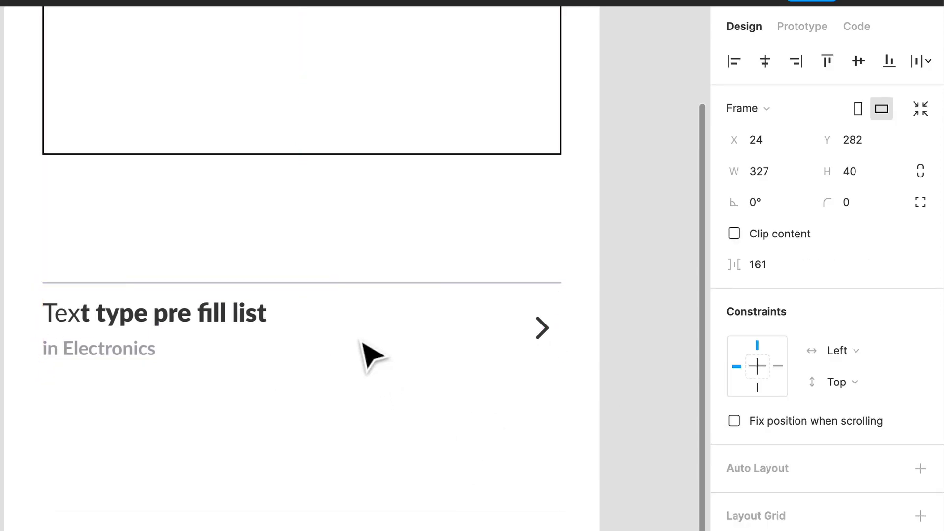
shift+click(199, 283)
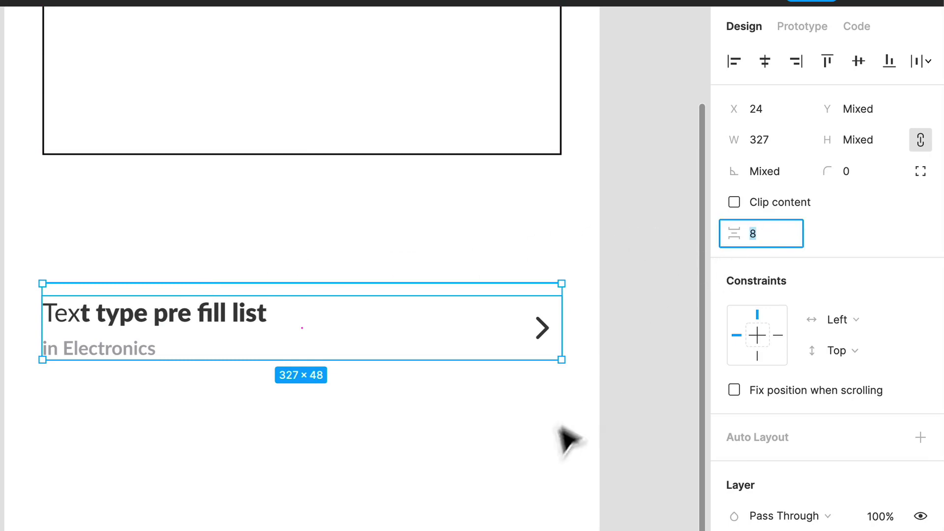
click(552, 455)
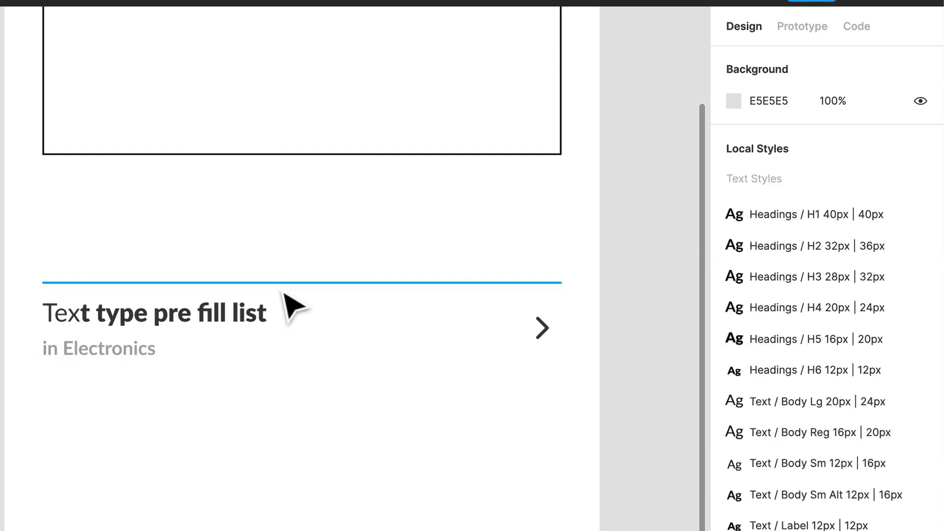
Duplicate the divider line directly below the list item and set the spacing between them to 8 px.
drag(275, 295, 250, 385)
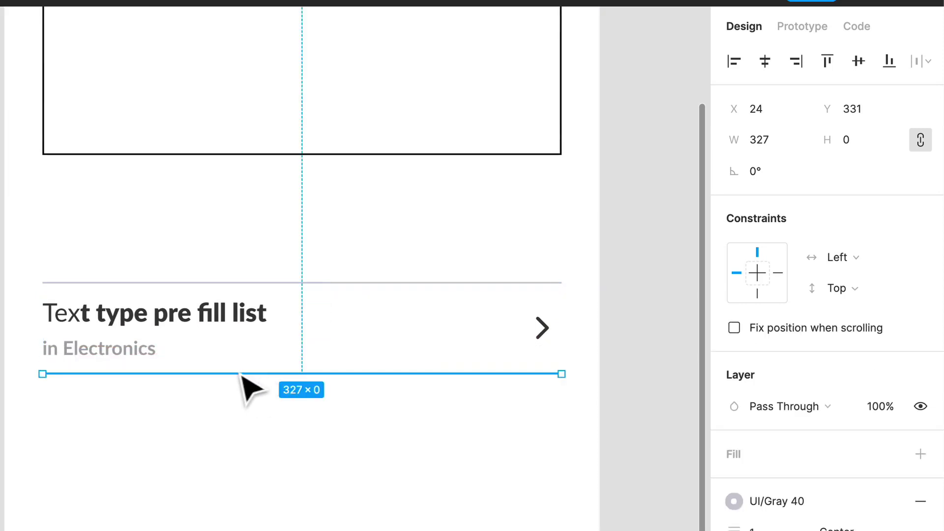
key(shift+Tab)
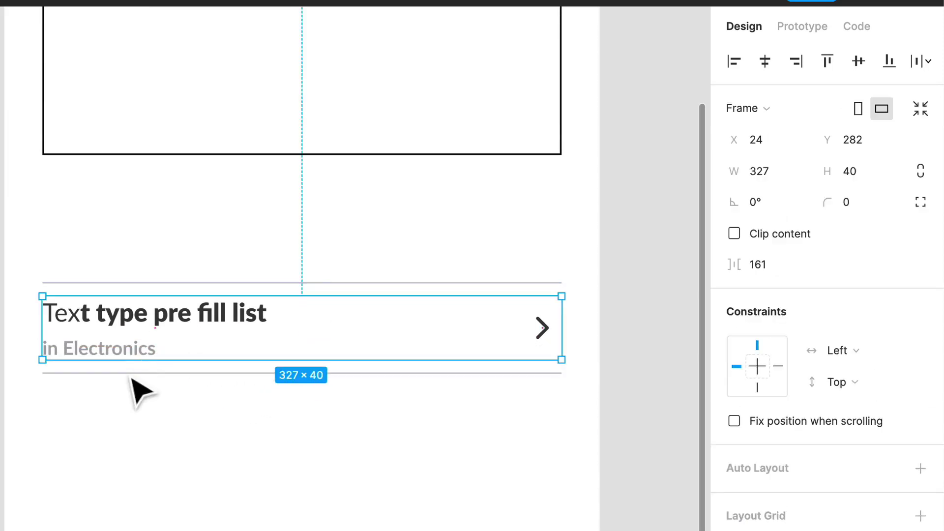
shift+click(135, 374)
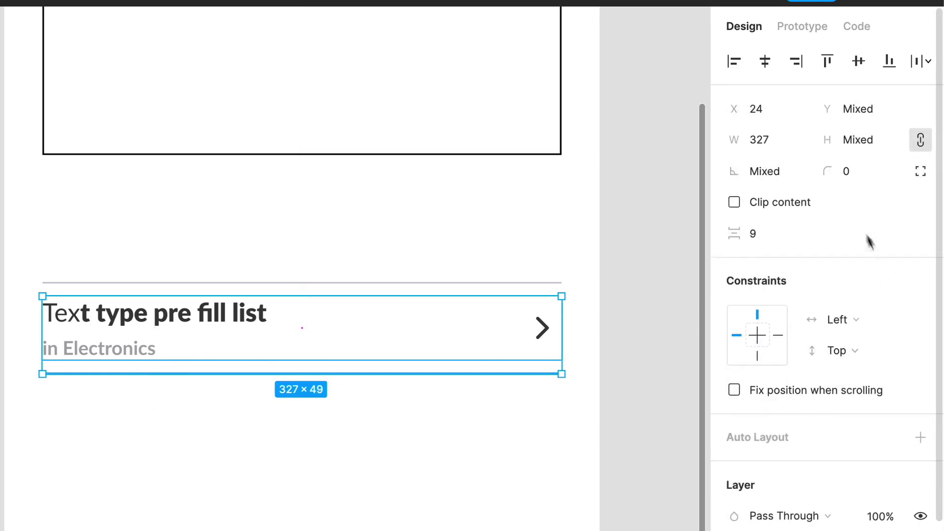
click(768, 231)
text(8)
key(Return)
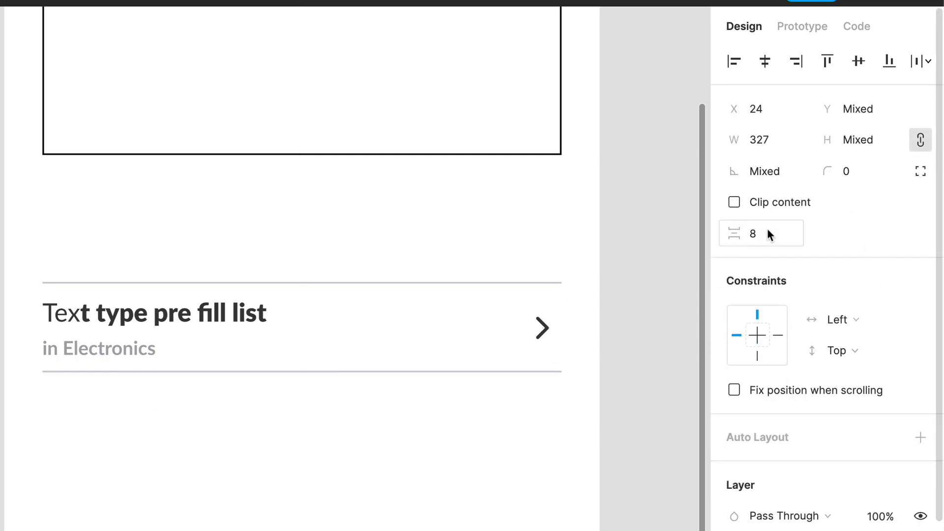
Rename the two divider lines above and below the list item as "Rule".
drag(229, 506, 103, 294)
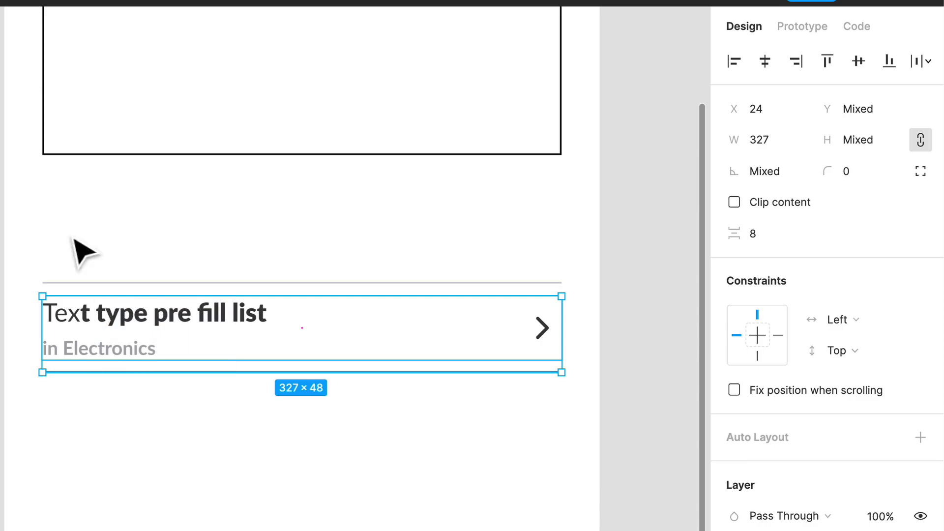
drag(64, 230, 268, 481)
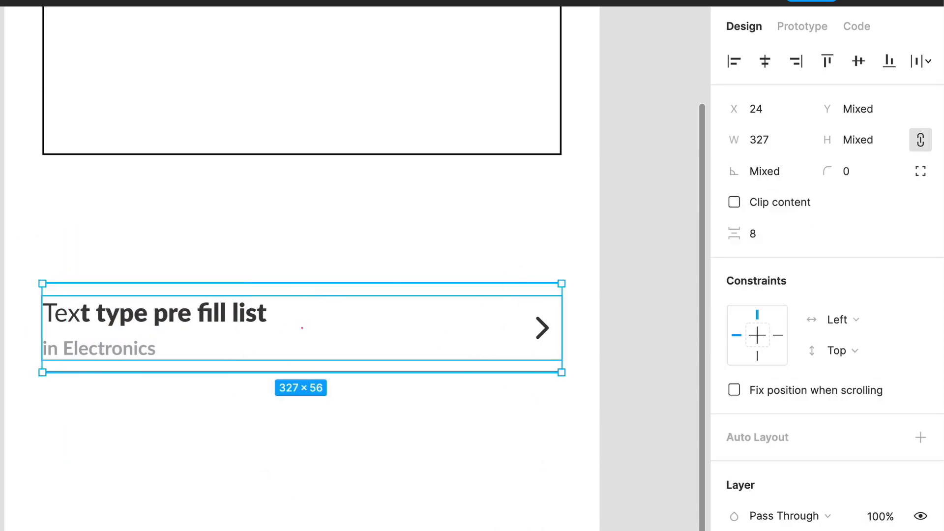
click(270, 432)
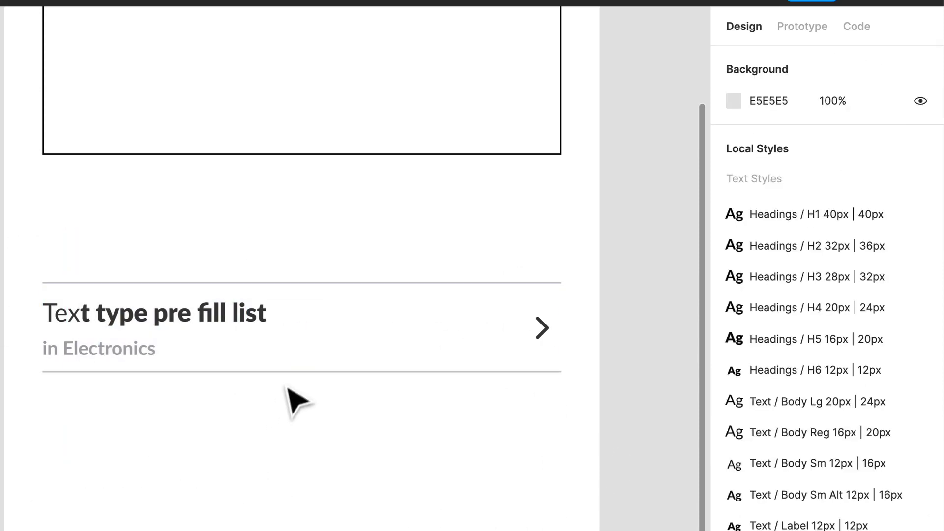
click(290, 372)
shift+click(374, 283)
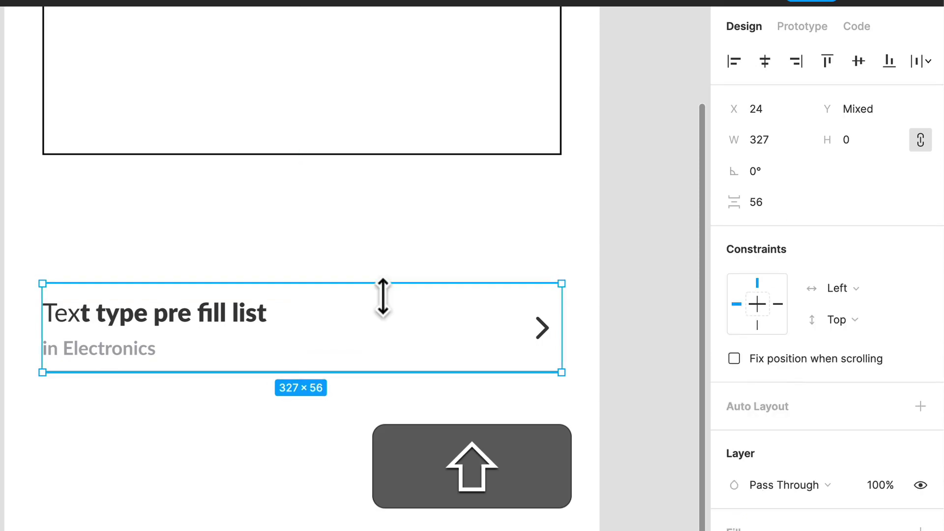
key(shift+super+r)
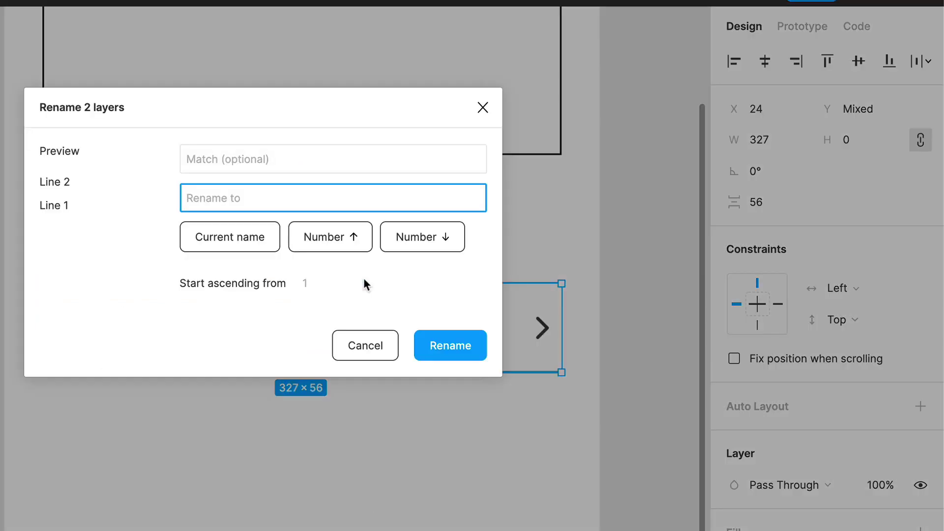
text(Rule)
key(Return)
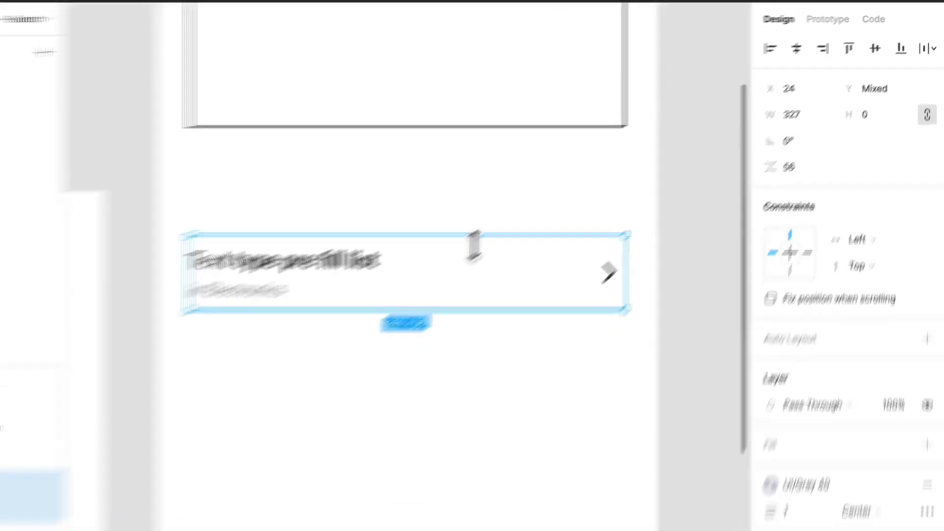
key(Escape)
Move the list item with both rules into the Typeahead List frame, aligned to the frame's upper edge.
click(442, 254)
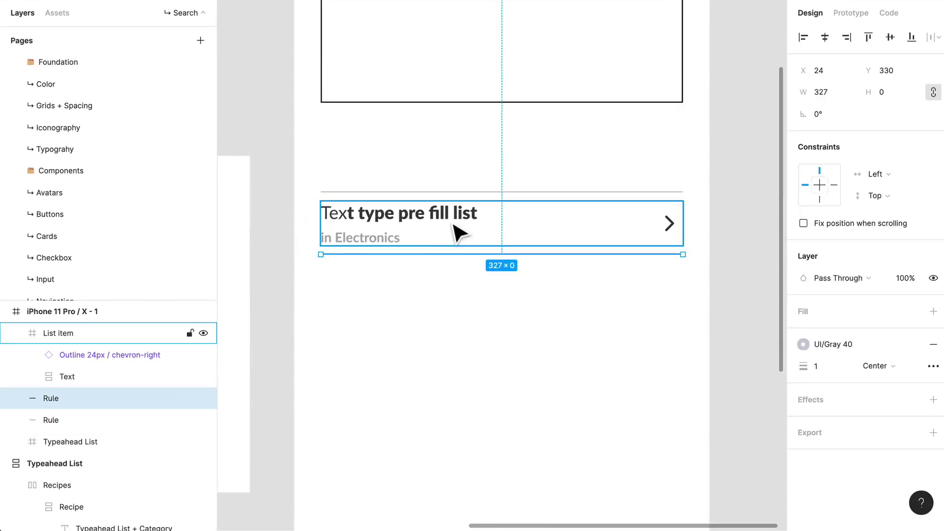
drag(344, 152, 535, 311)
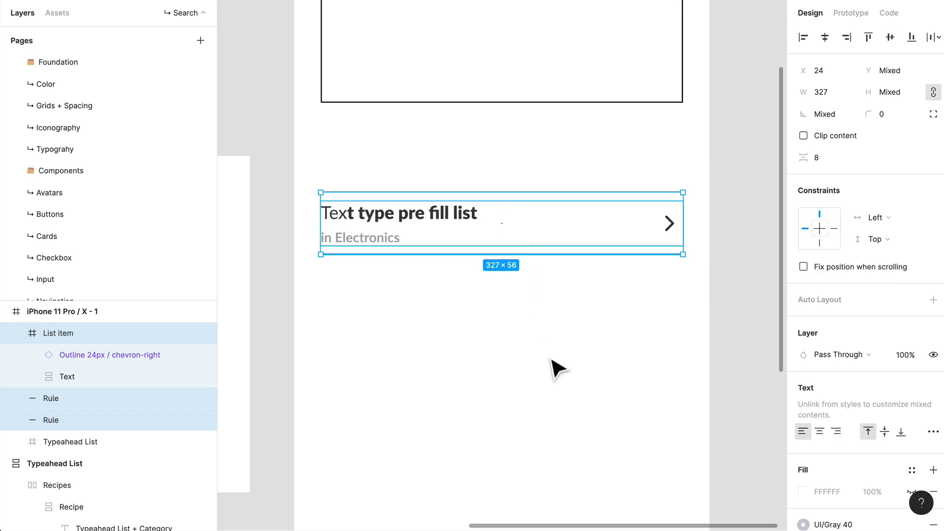
scroll(556, 369, up, 5)
ctrl+scroll(544, 389, down, 1)
click(525, 227)
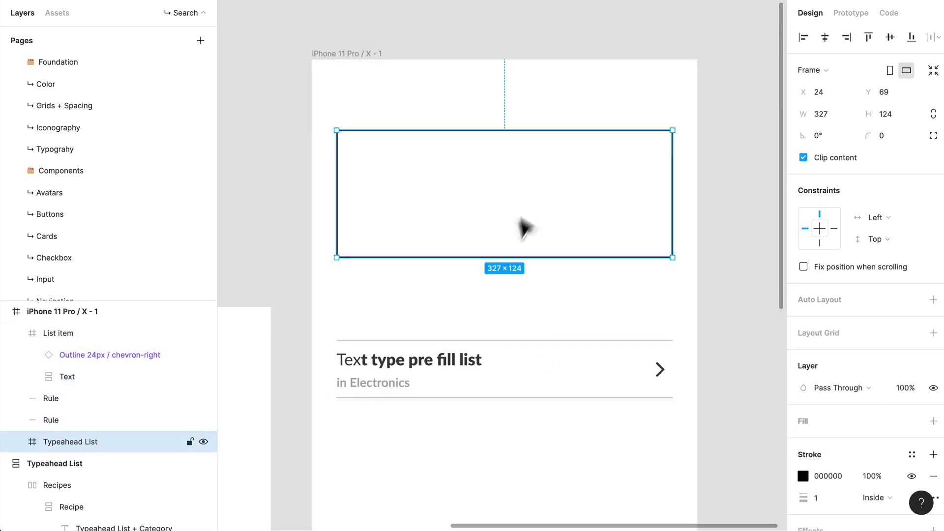
drag(478, 493, 370, 320)
drag(386, 380, 392, 169)
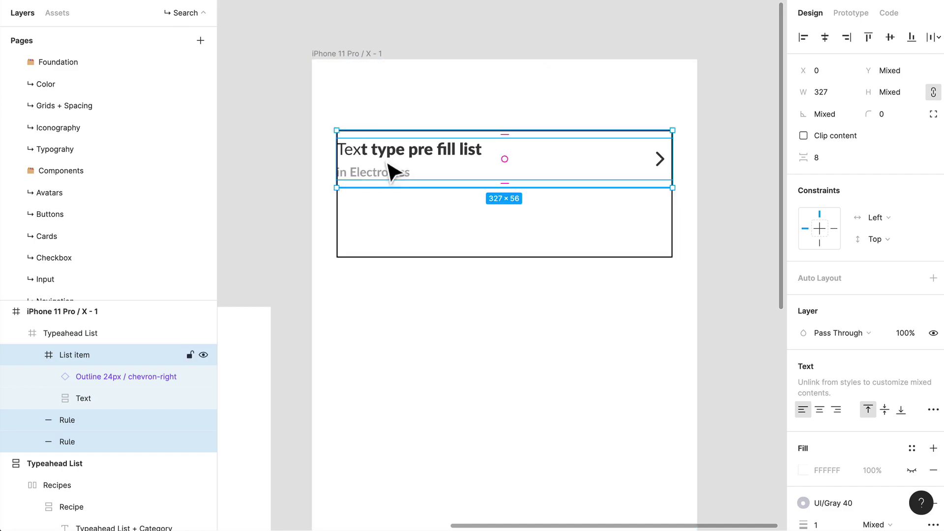
Apply vertical auto layout to the Typeahead List frame and remove its black stroke and content clipping.
click(471, 255)
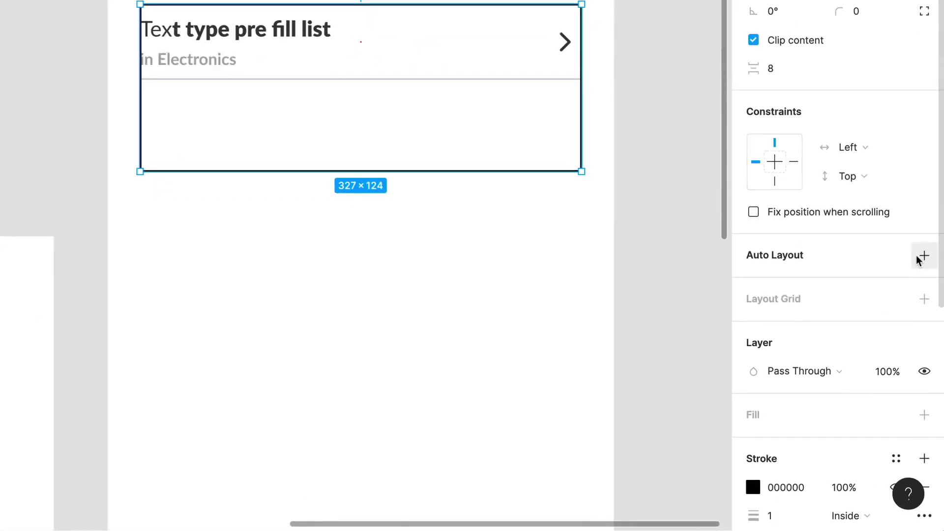
click(923, 256)
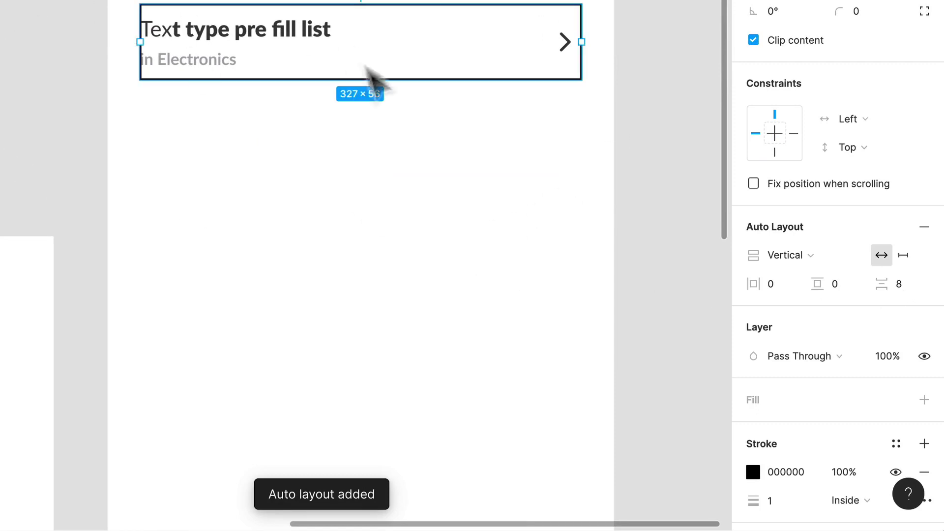
click(924, 472)
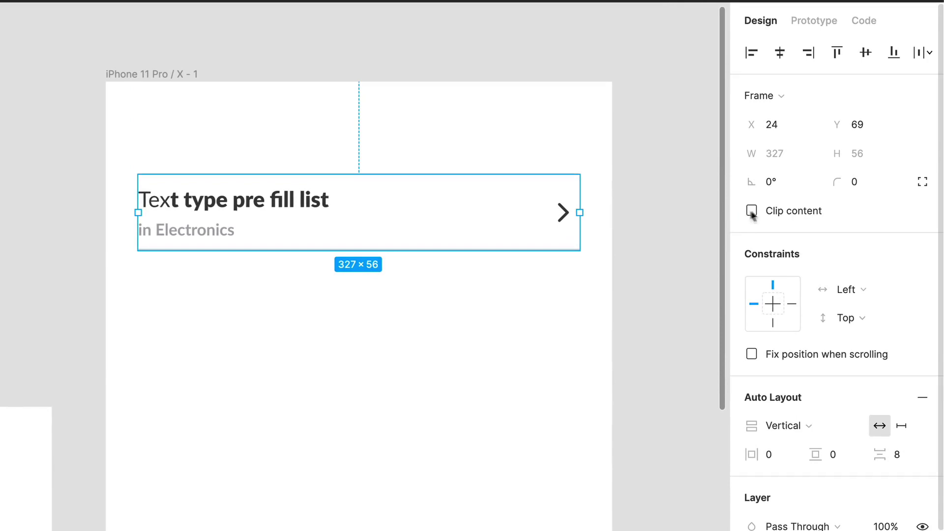
click(353, 366)
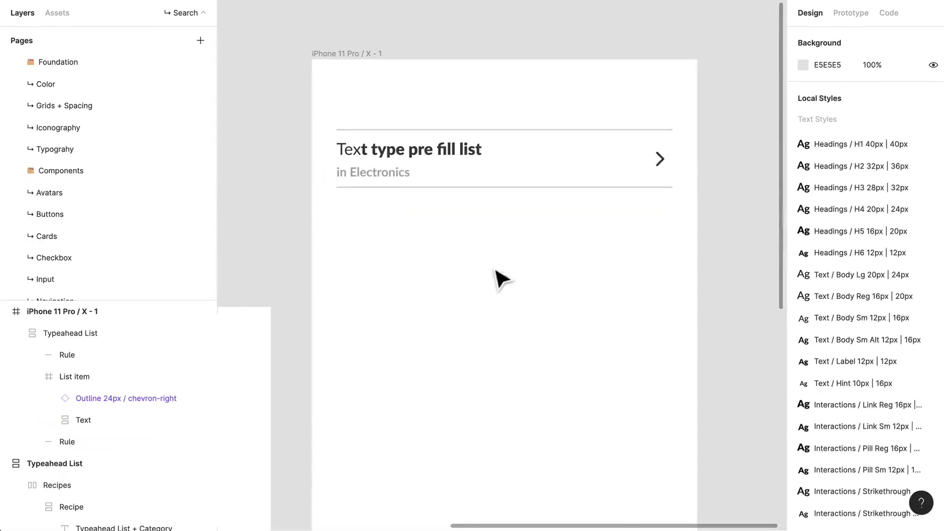
click(462, 178)
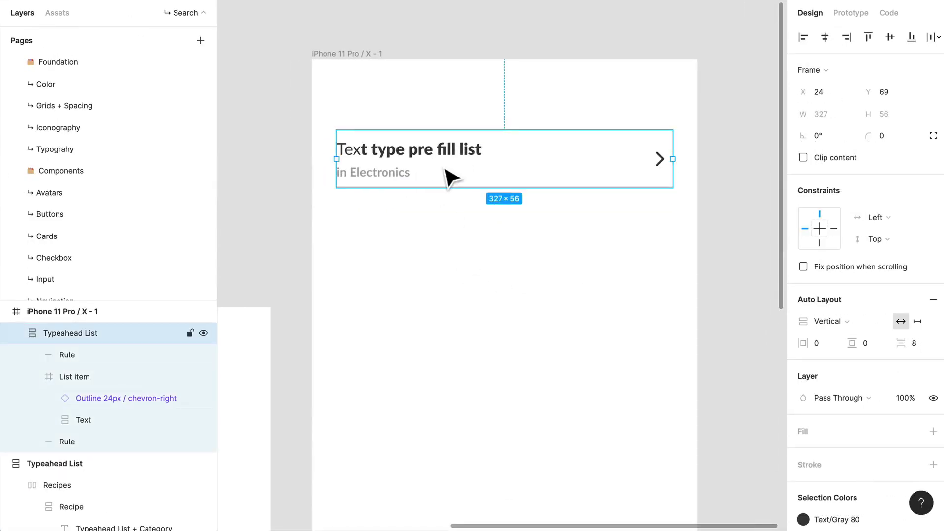
double_click(447, 176)
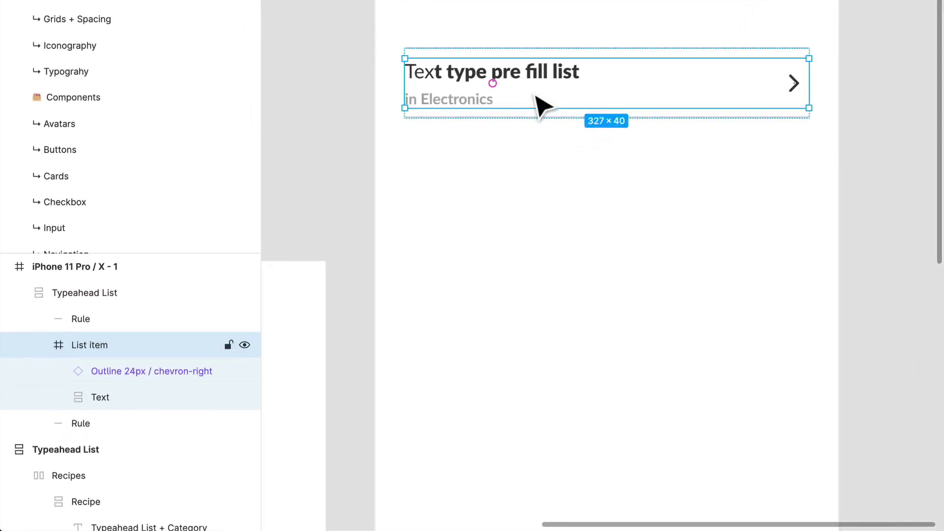
drag(108, 349, 101, 433)
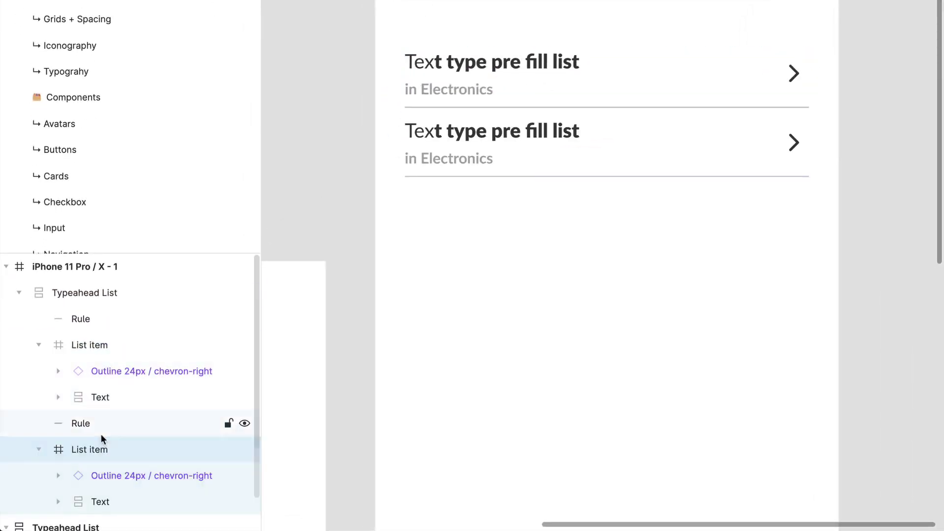
click(101, 433)
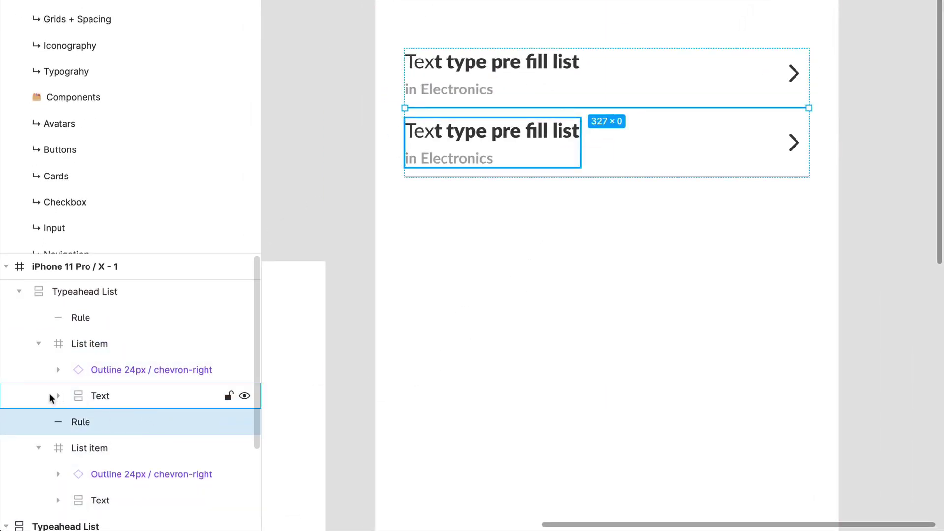
key(Tab)
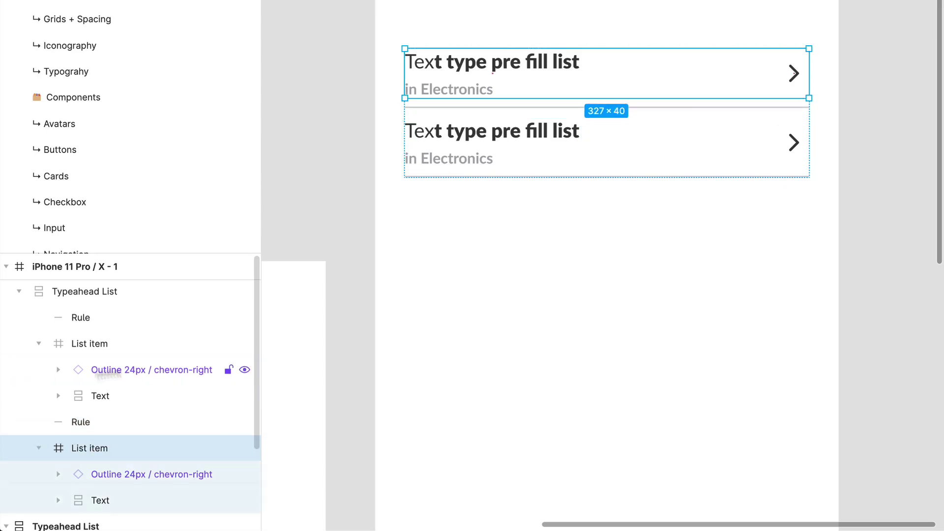
key(ctrl+x)
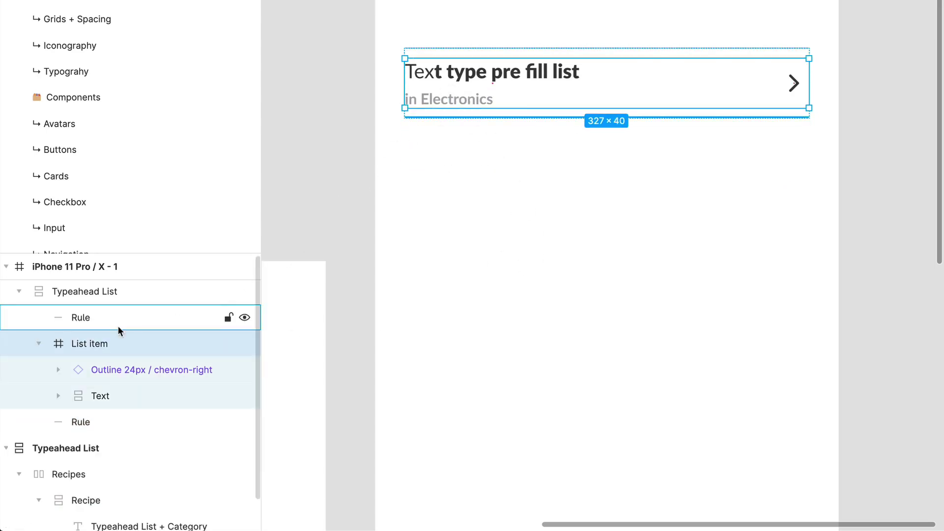
Duplicate the list item inside the Typeahead List and place the copy below the lower rule.
key(ctrl+v)
drag(480, 163, 473, 196)
click(566, 319)
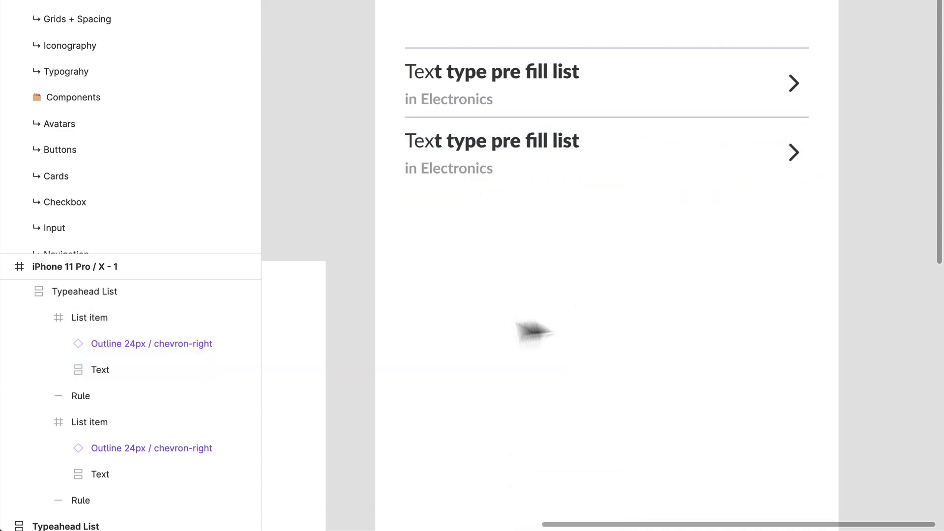
Delete the "in Electronics" text from the second list item and move its remaining text down in line with the chevron.
ctrl+click(455, 177)
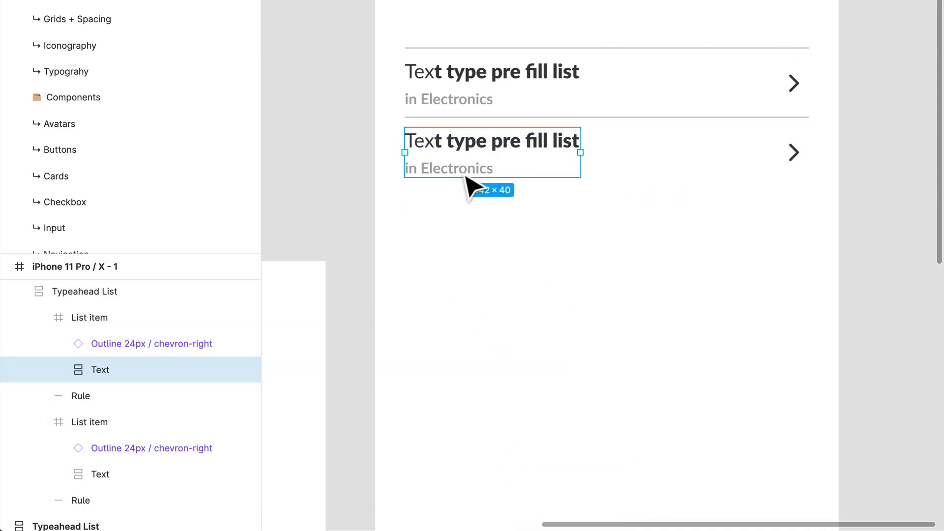
double_click(466, 176)
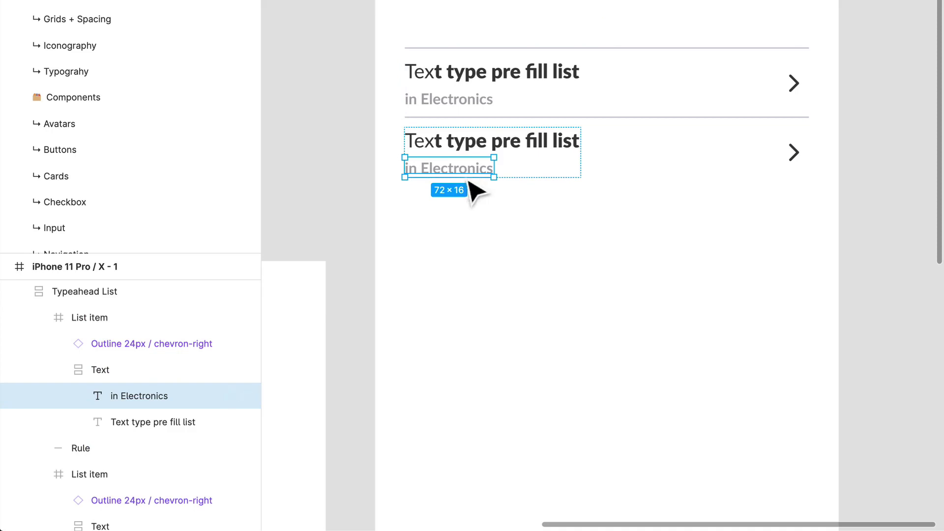
key(Delete)
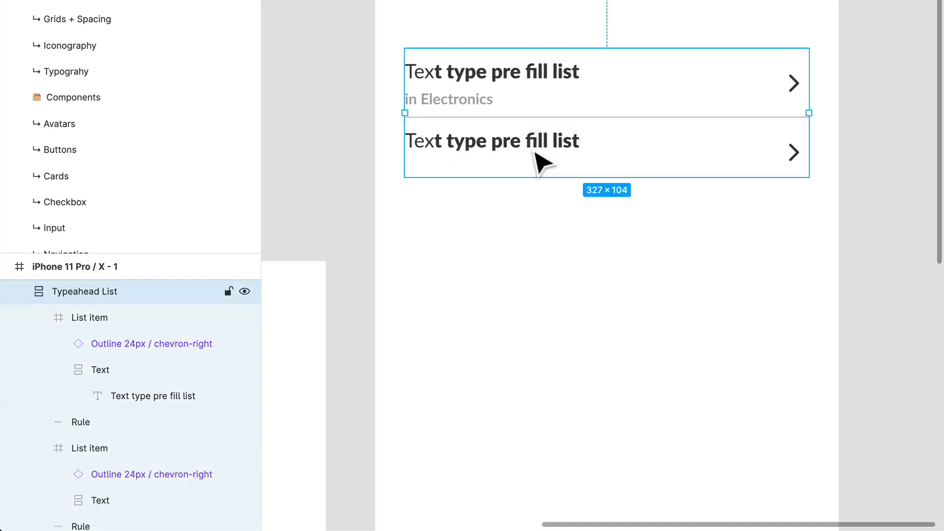
double_click(536, 153)
double_click(536, 153)
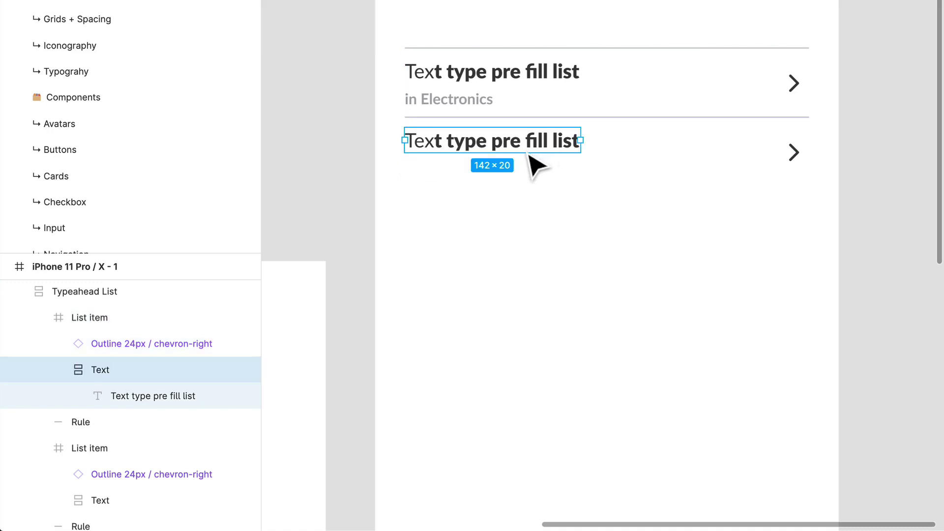
drag(570, 153, 567, 166)
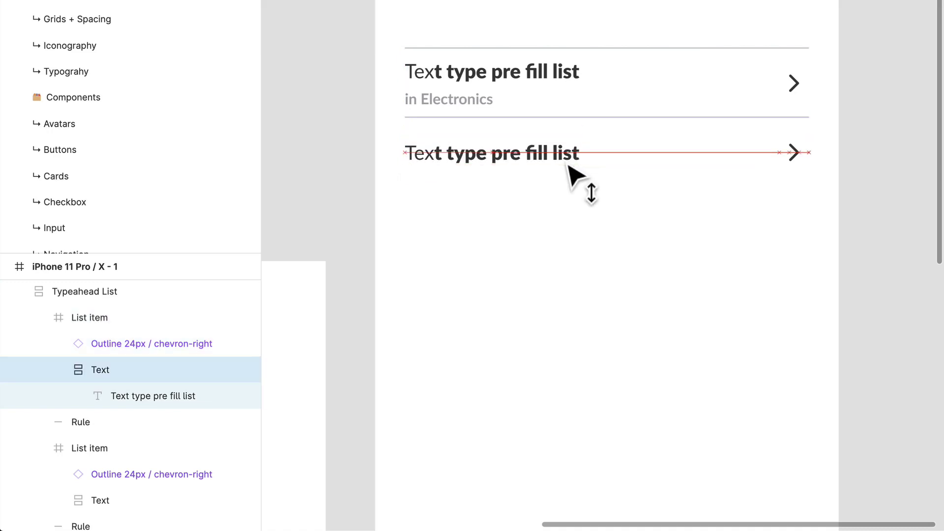
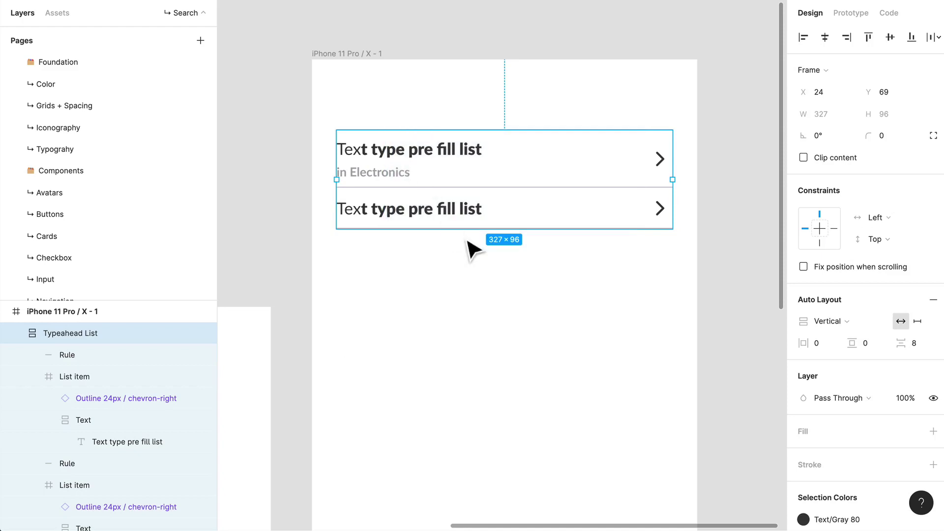
Duplicate the single-line list item within the Typeahead List as a third item below the last rule.
double_click(458, 216)
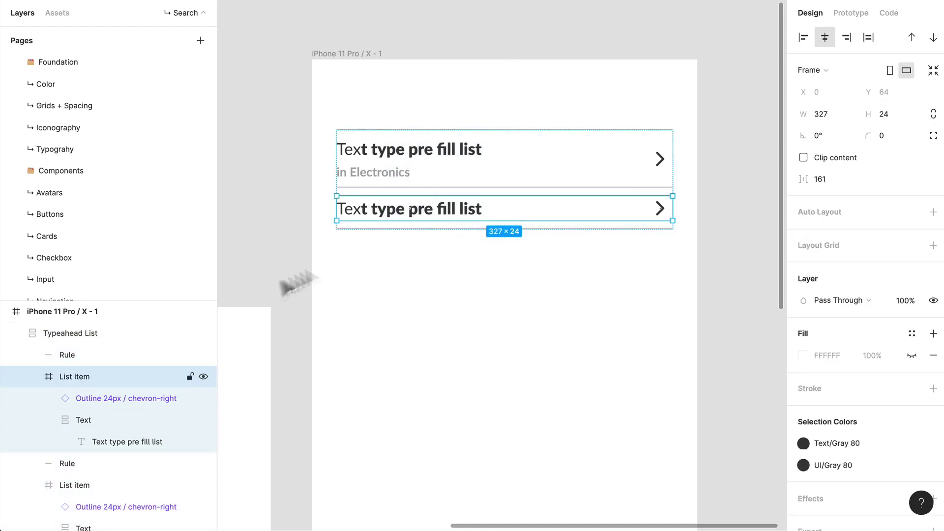
key(ctrl+v)
drag(439, 251, 472, 230)
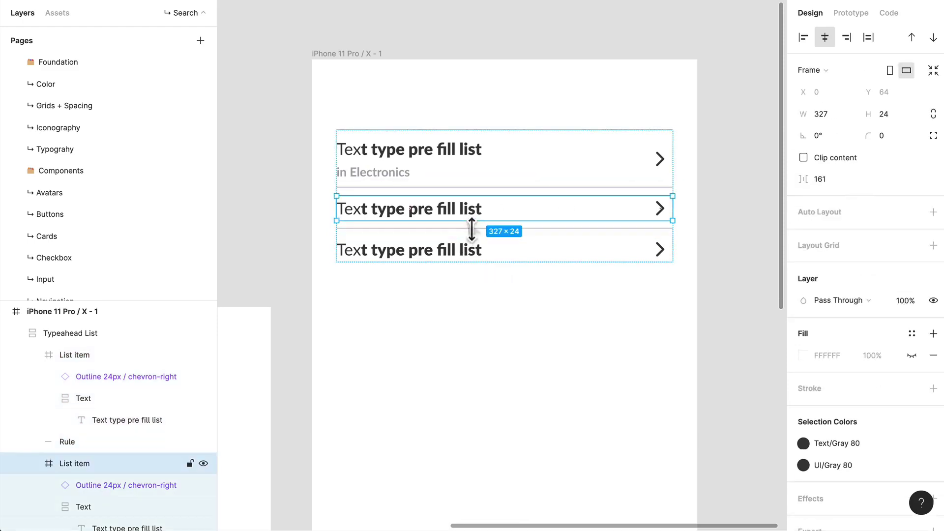
shift+click(466, 229)
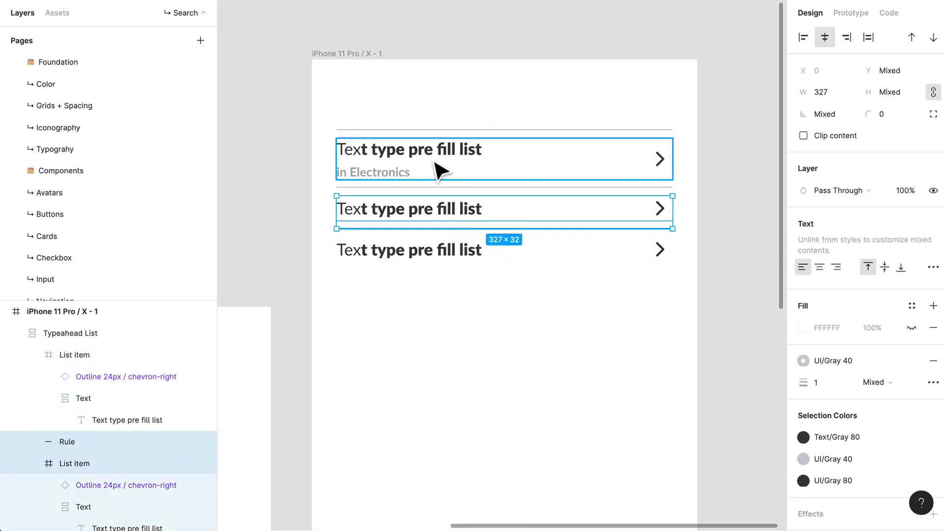
click(508, 388)
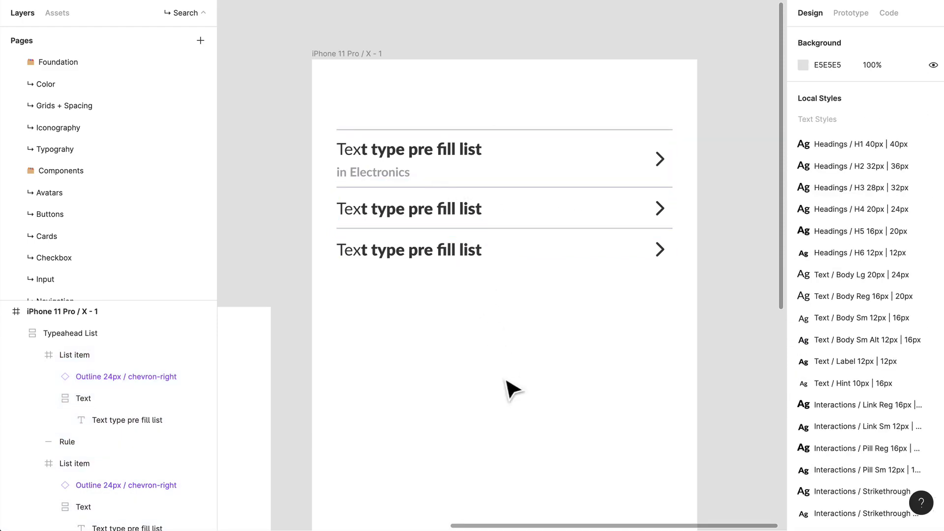
Change the color of the rules in the Typeahead List to the UI/Gray 20 style.
click(491, 257)
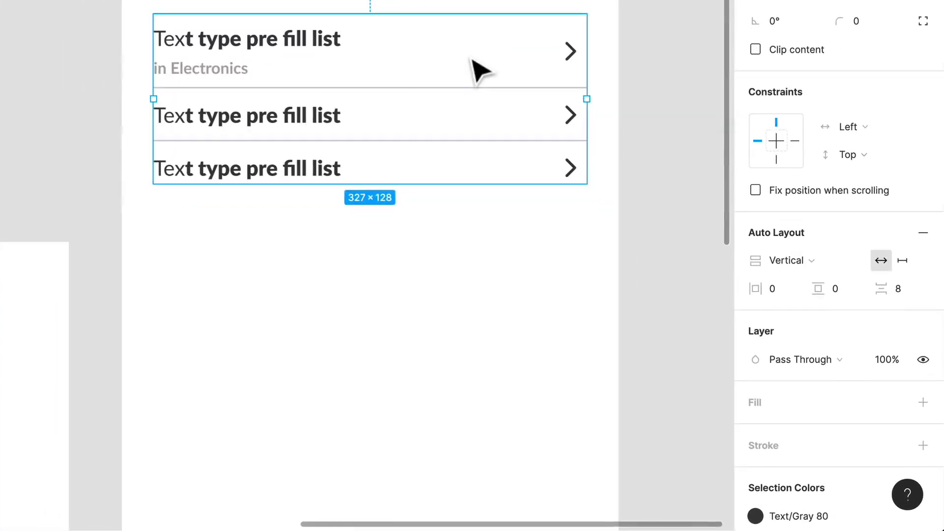
scroll(844, 442, down, 1)
scroll(806, 416, down, 4)
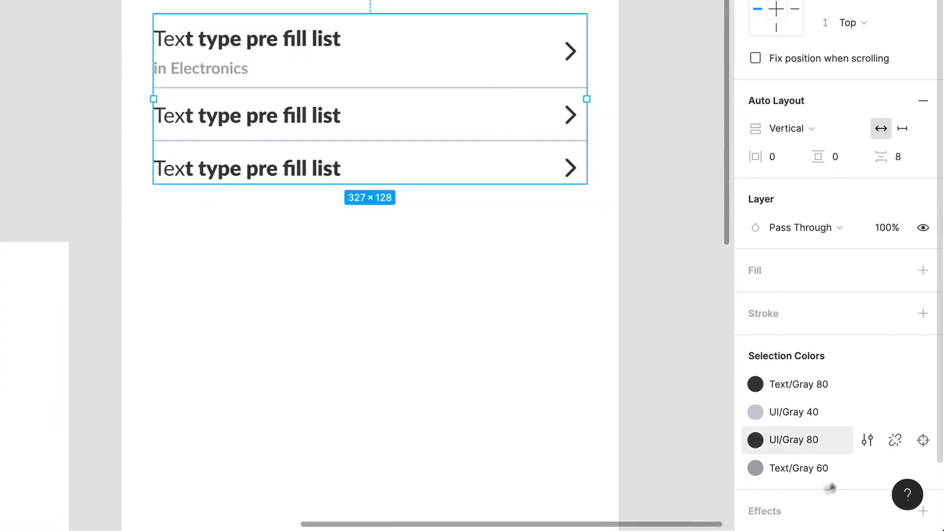
click(806, 421)
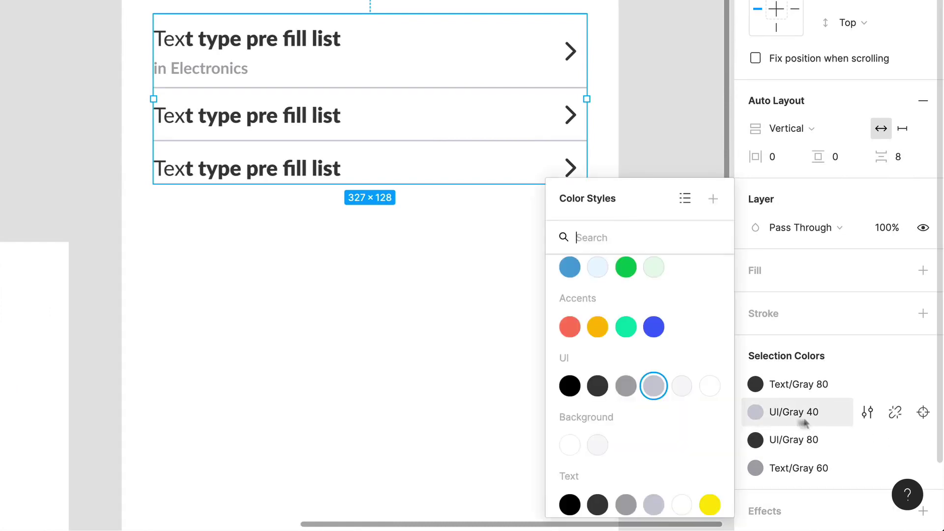
click(681, 388)
click(375, 401)
drag(586, 339, 188, 60)
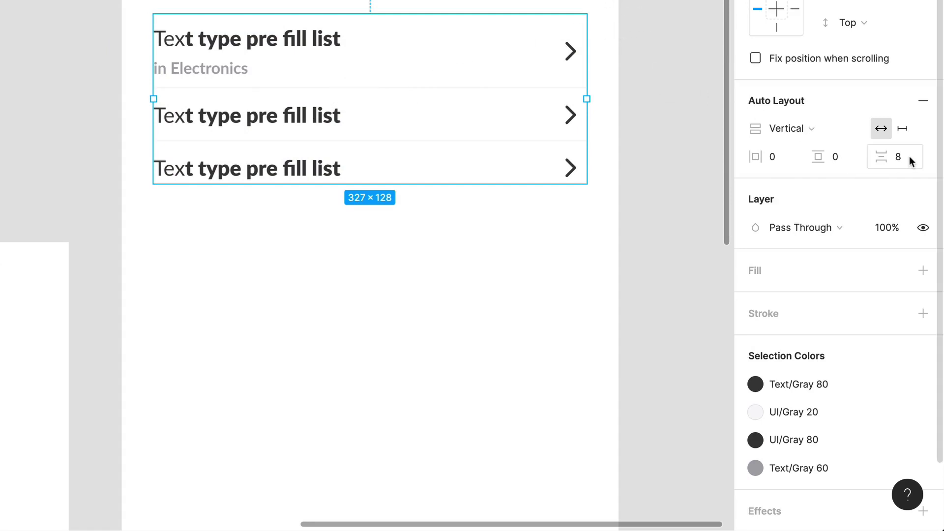
Set the spacing between items in the Typeahead List's auto layout to 16.
text(16)
key(Return)
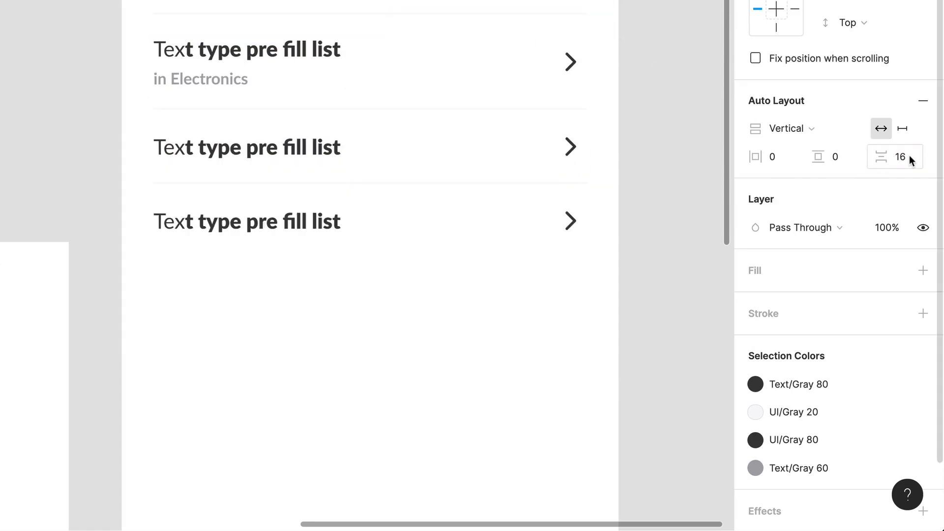
click(302, 273)
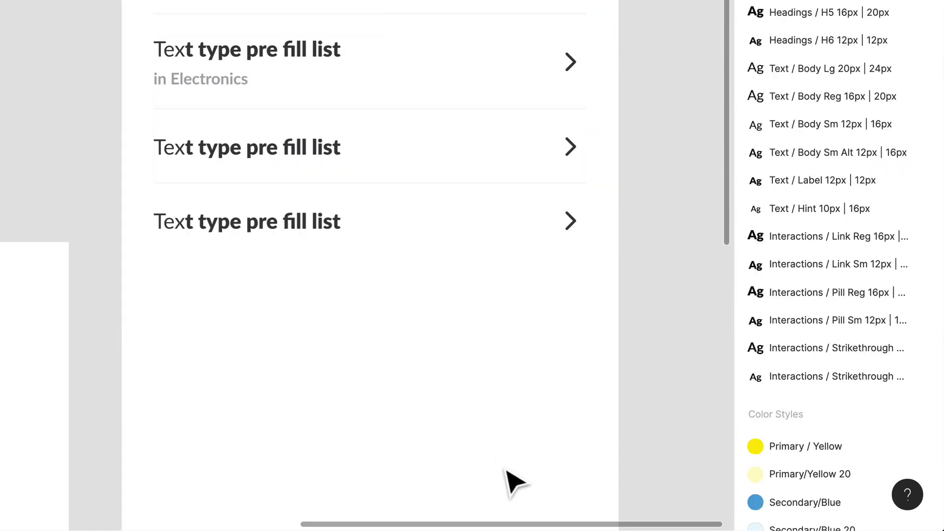
Change the color of the rules in the Typeahead List to the UI/Gray 40 style.
drag(499, 462, 208, 21)
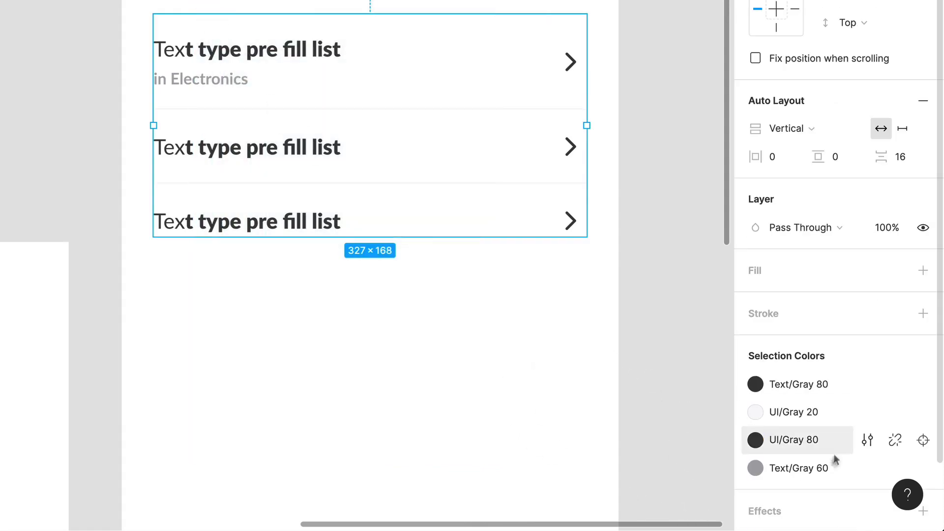
scroll(811, 422, down, 1)
scroll(810, 423, down, 3)
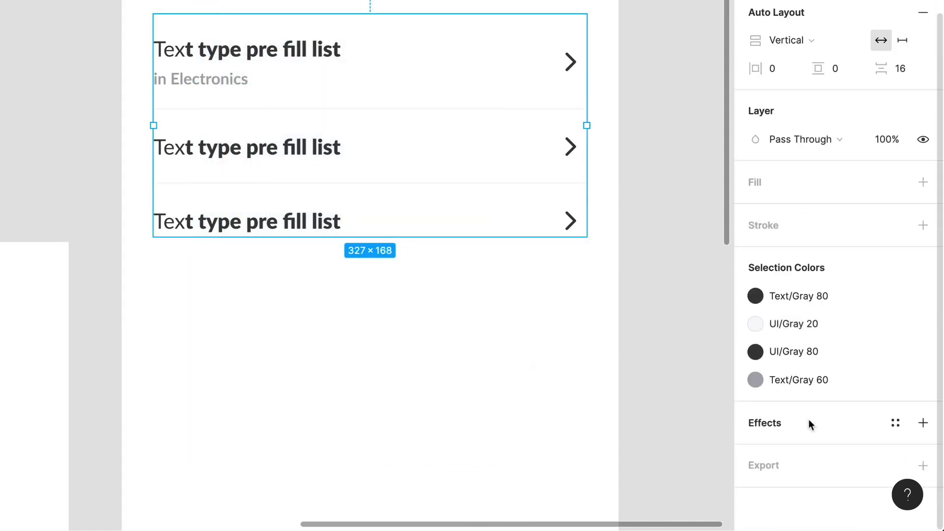
click(818, 320)
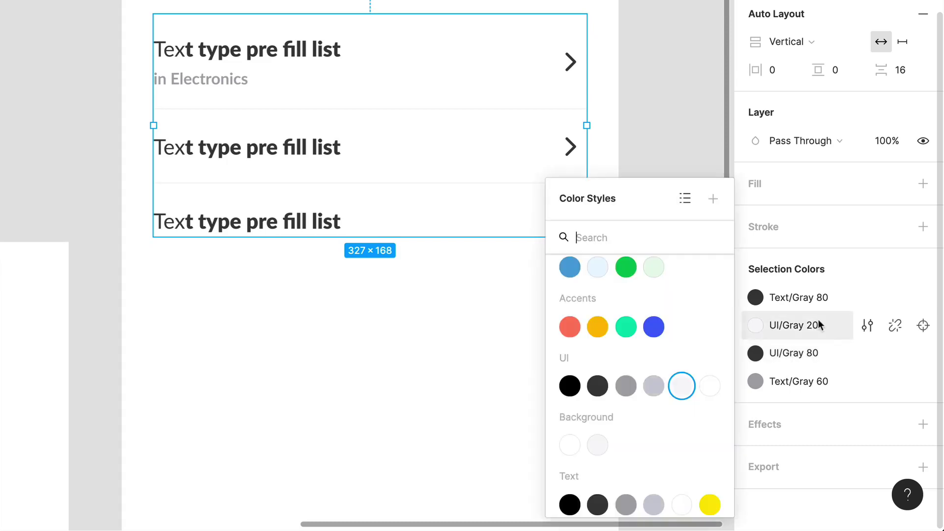
click(658, 388)
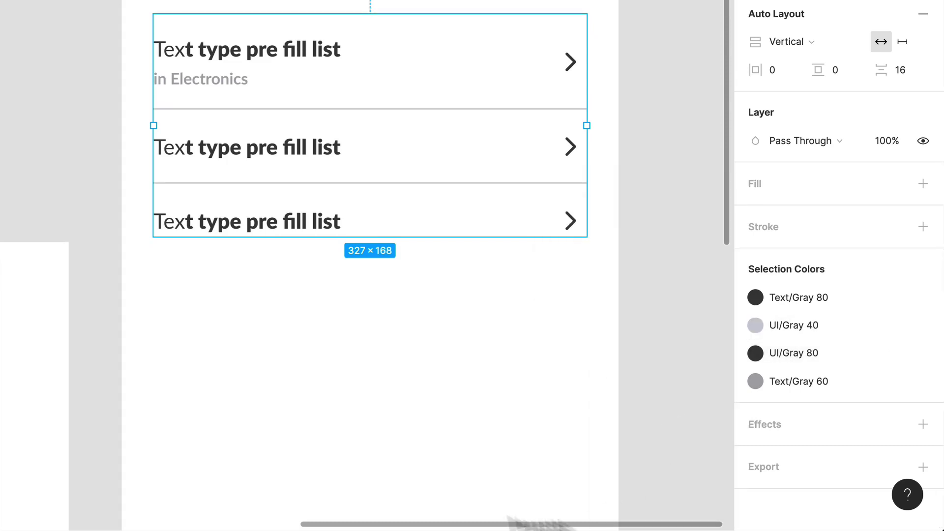
Try a layer opacity of 20% on the whole Typeahead List and undo it.
mouse_move(858, 284)
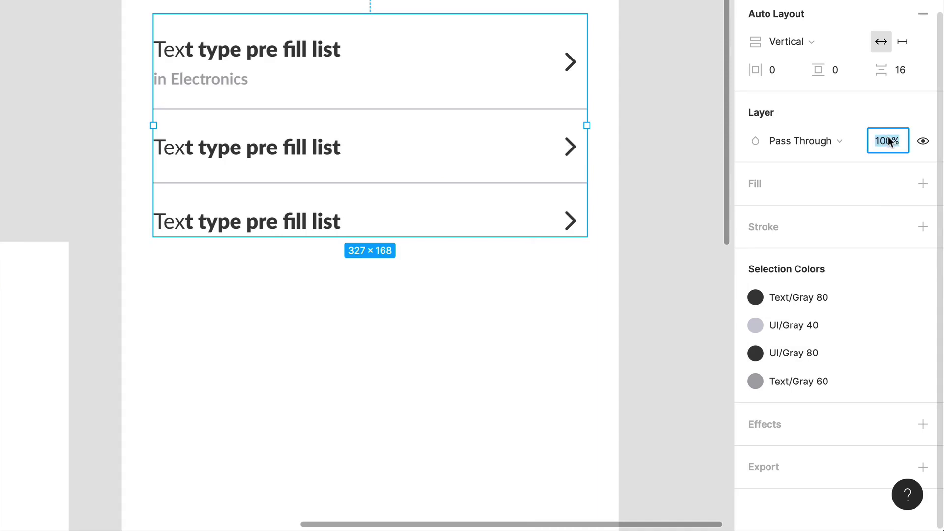
text(20)
key(Return)
key(ctrl+z)
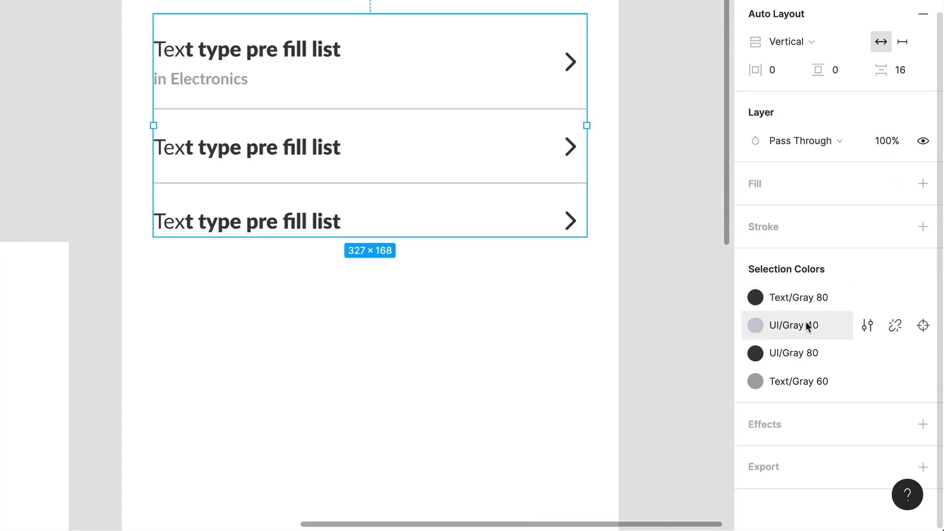
Set the layer opacity of the rule below the first list item to 80%.
click(438, 109)
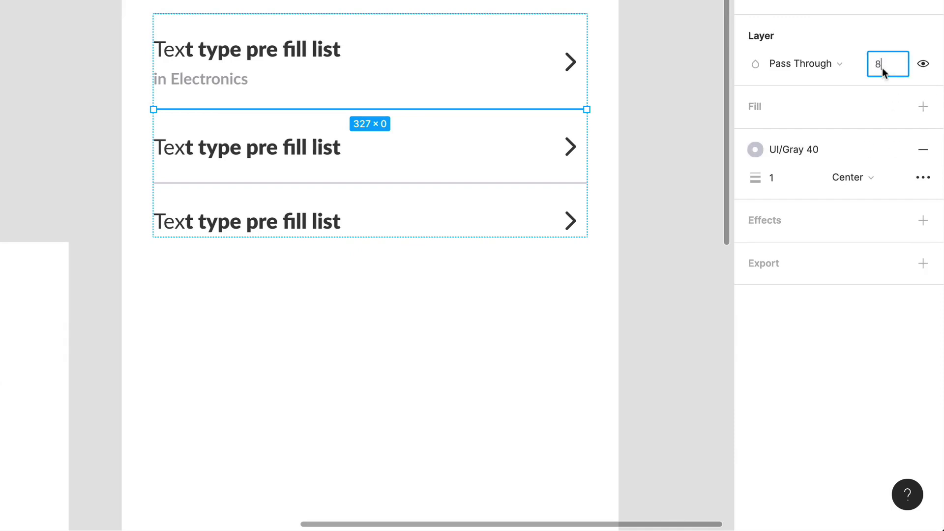
key(Escape)
key(Escape)
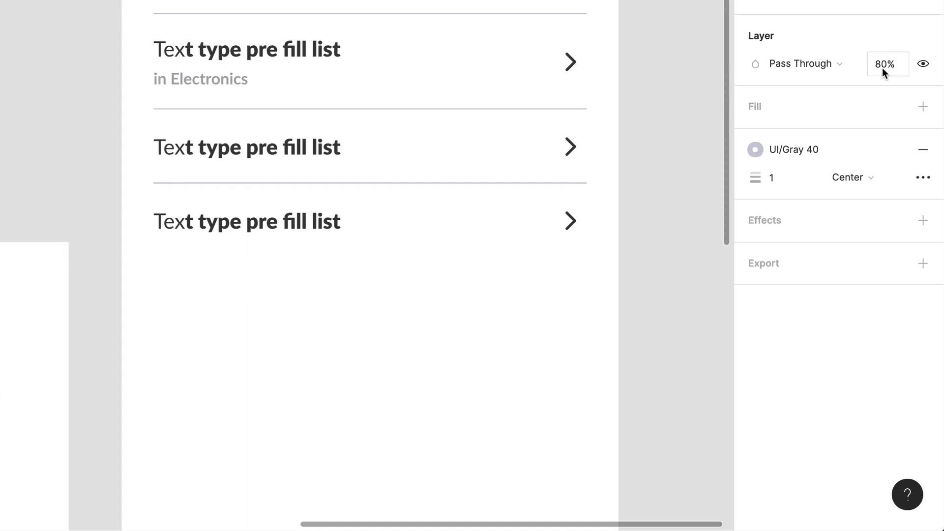
Try 40% opacity on the rule below the first list item and undo it.
text(40)
key(Return)
key(ctrl+z)
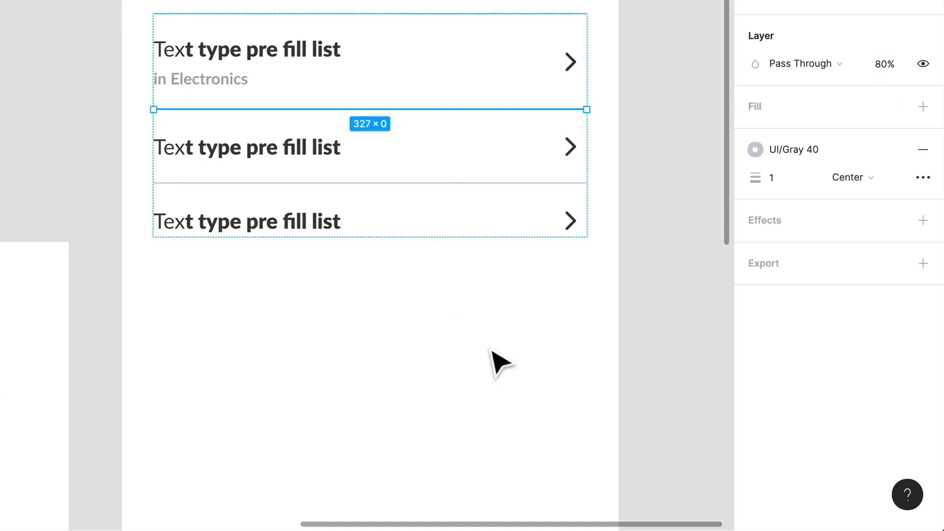
key(Escape)
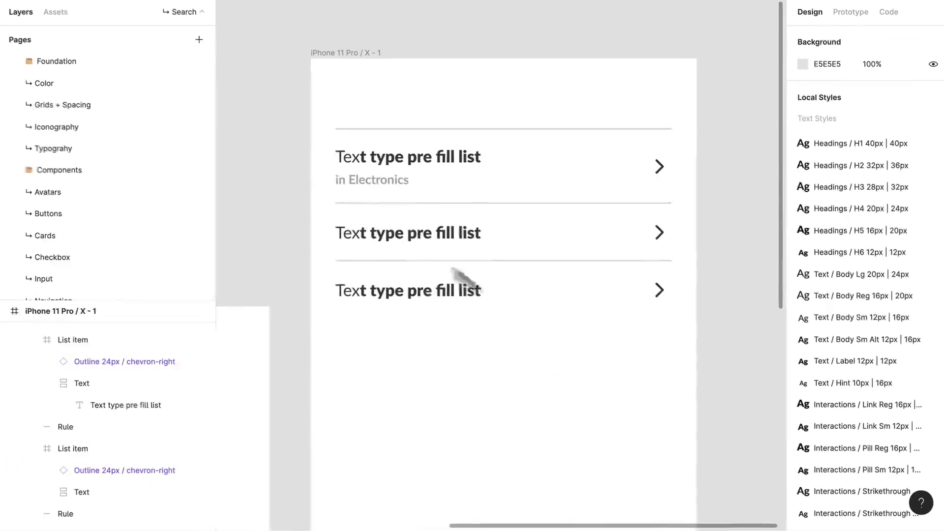
Duplicate the second list item together with the rule below it inside the Typeahead List until there are nine list items.
click(437, 241)
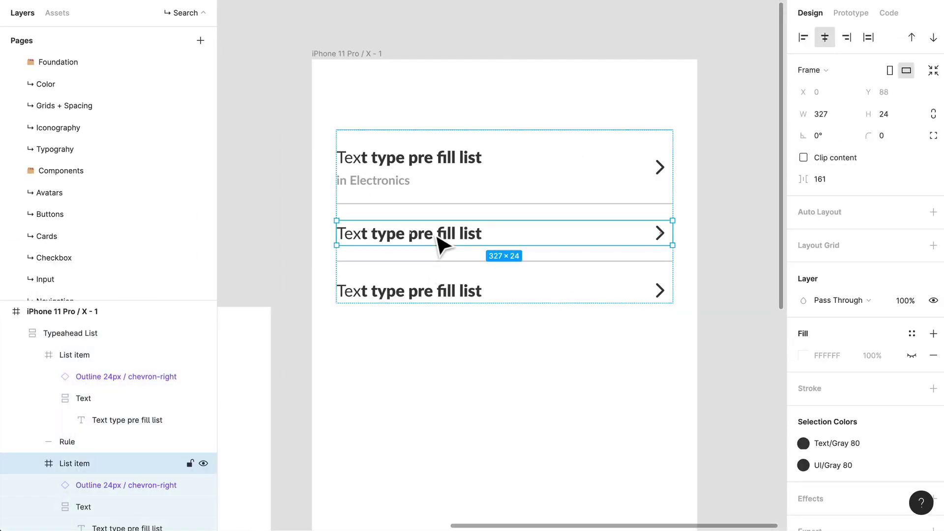
click(444, 267)
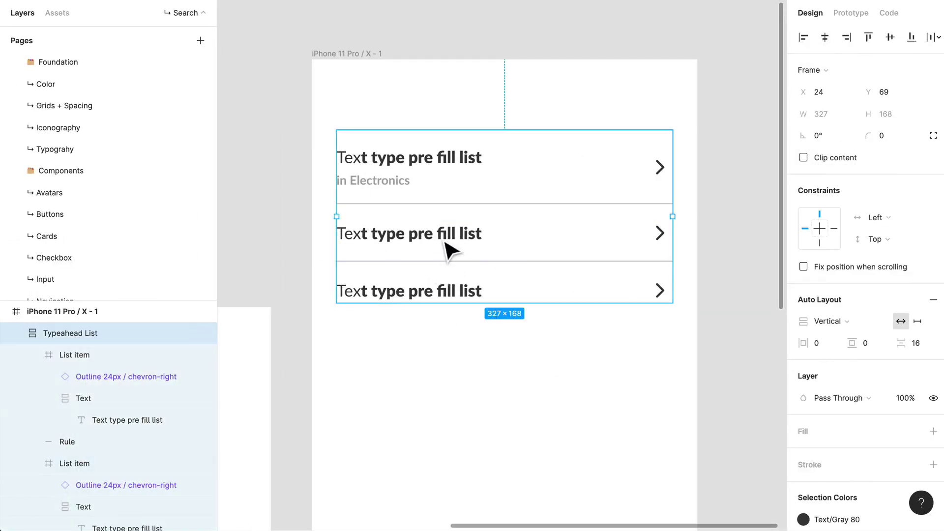
click(449, 250)
shift+click(447, 261)
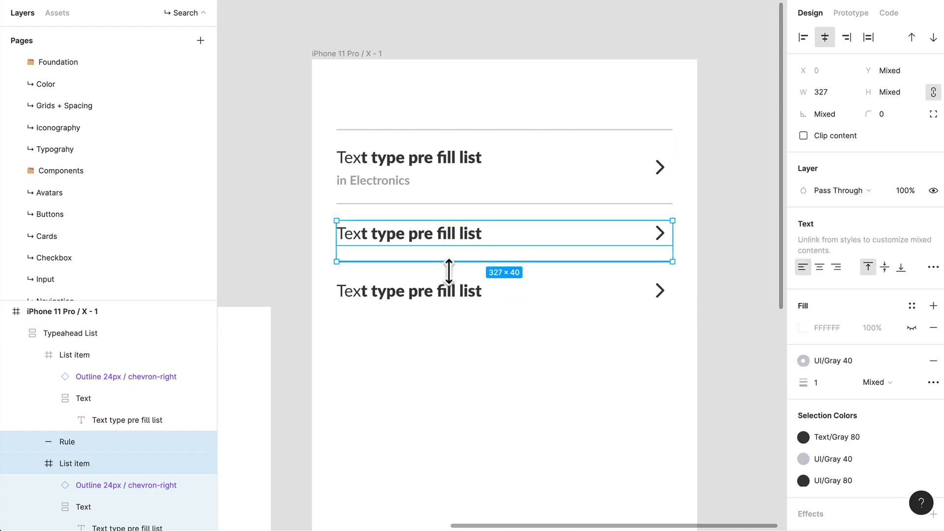
key(super+c)
key(super+v)
key(super+c)
key(super+v)
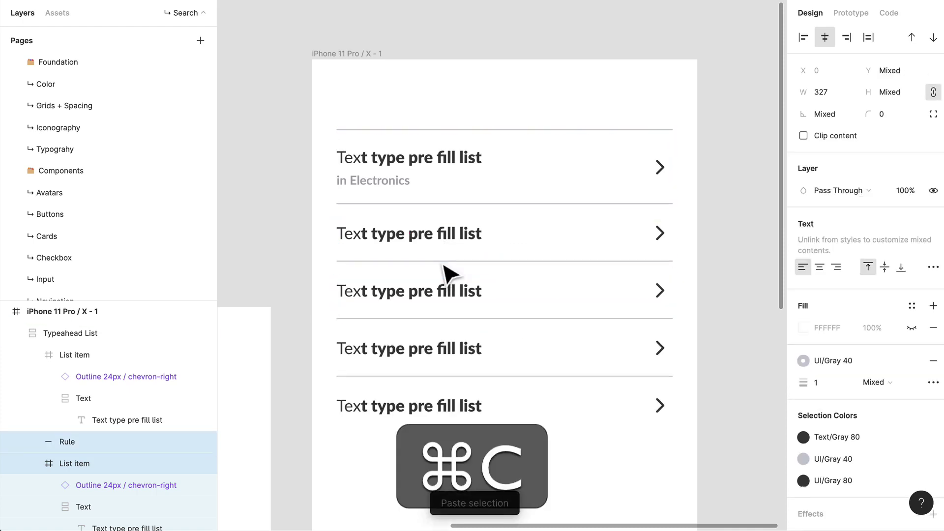
key(super+v)
key(super+v)
key(super+v)
scroll(514, 281, down, 10)
click(656, 320)
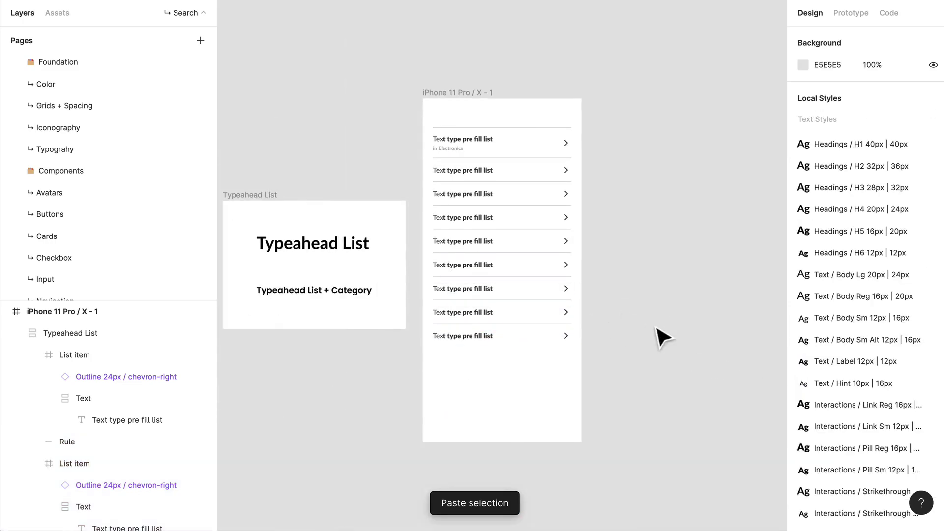
Move the Typeahead List out of the mobile frame into the Recipe of the Typeahead List documentation frame, below the "Typeahead List + Category" heading.
scroll(661, 337, left, 4)
click(606, 214)
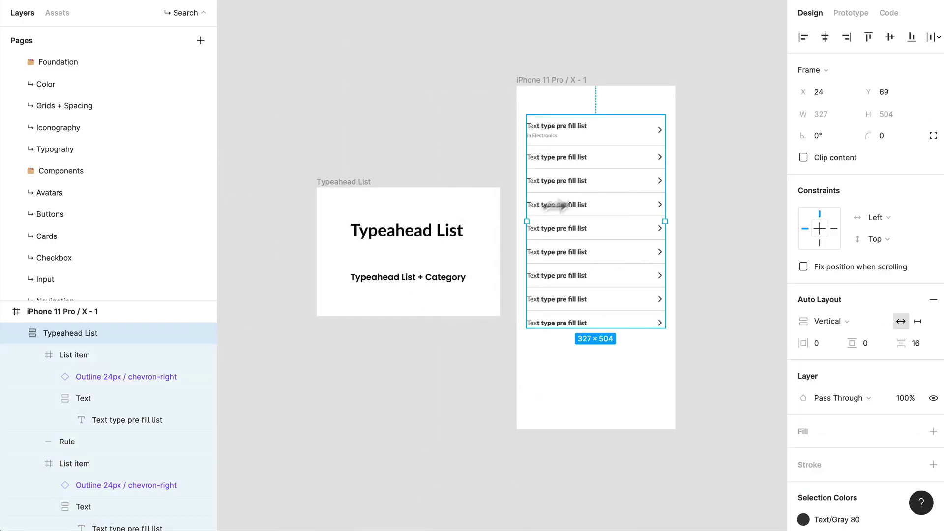
drag(573, 218, 422, 299)
mouse_move(400, 386)
mouse_down()
mouse_move(394, 311)
mouse_move(390, 390)
mouse_up()
click(586, 154)
drag(585, 154, 725, 276)
scroll(639, 285, down, 3)
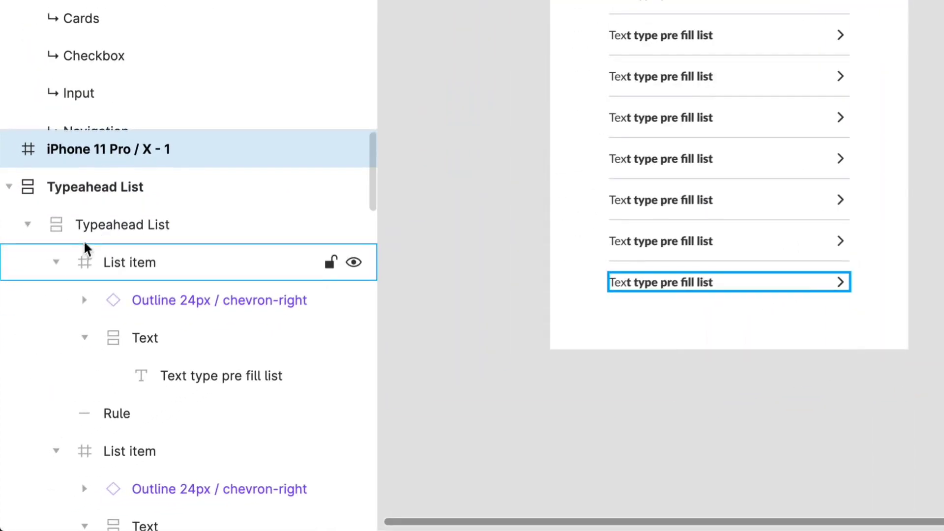
click(49, 355)
click(33, 224)
drag(32, 224, 157, 331)
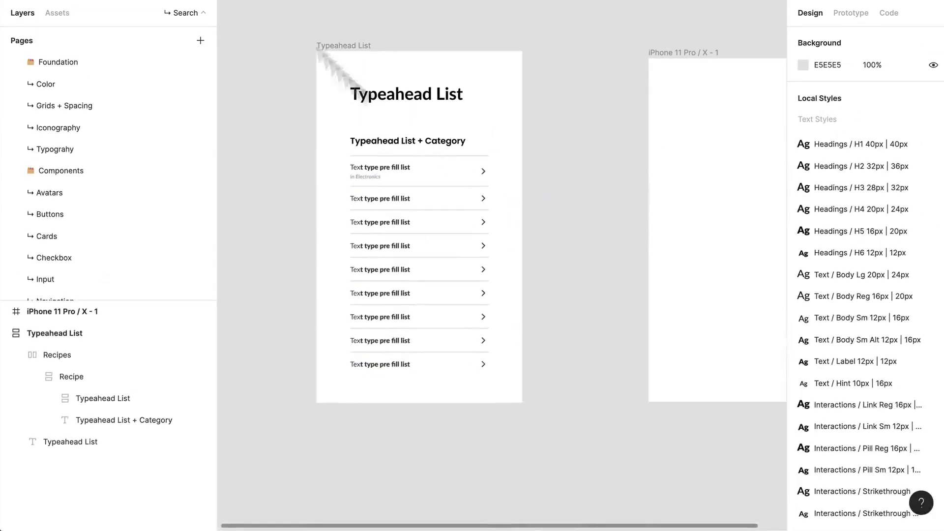
Duplicate the Typeahead List documentation frame below the original and delete the list from the copy's Recipe.
click(689, 77)
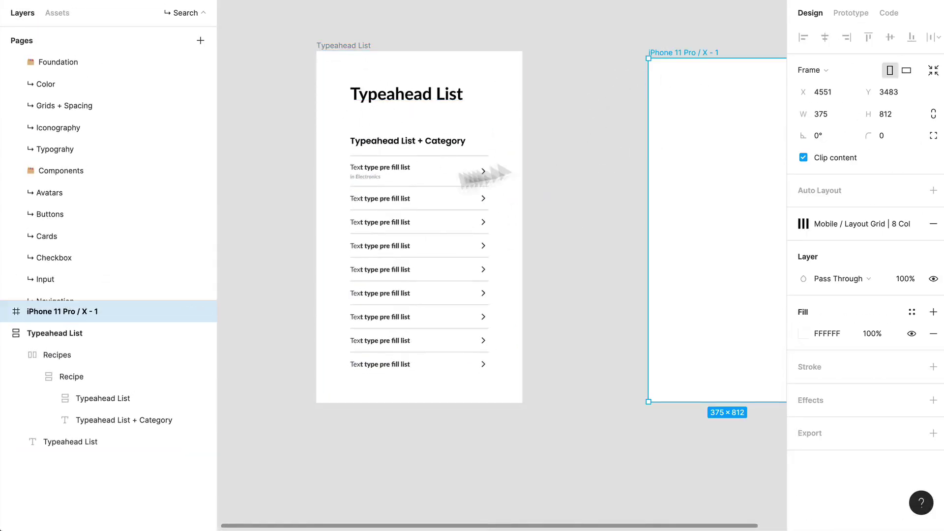
drag(368, 69, 390, 446)
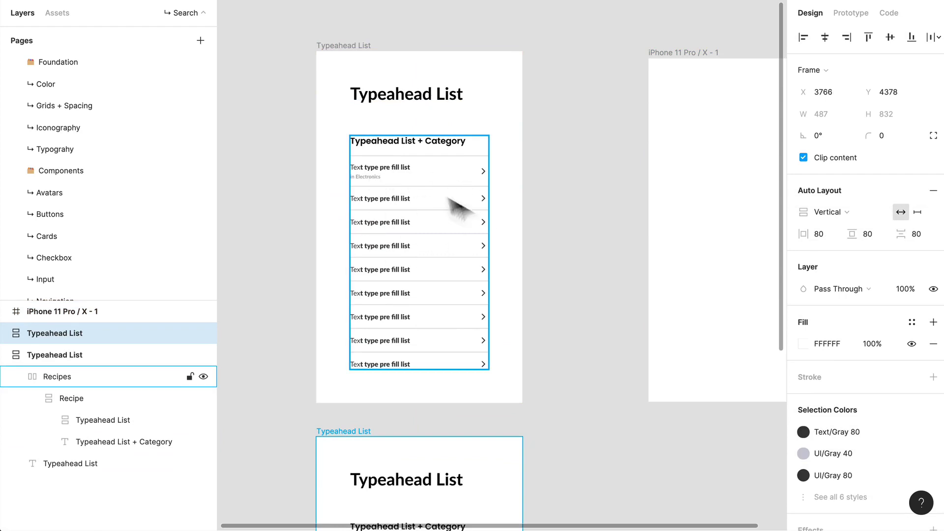
scroll(445, 201, down, 7)
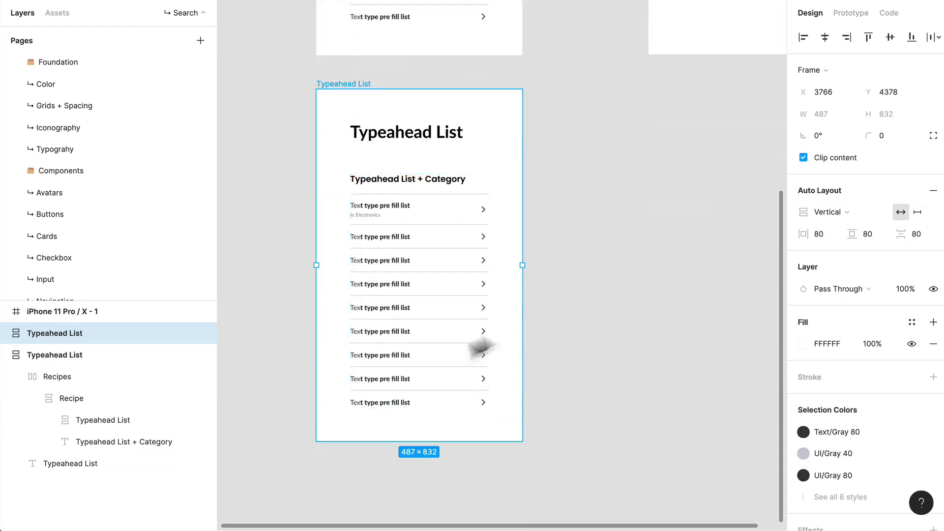
double_click(401, 330)
double_click(401, 329)
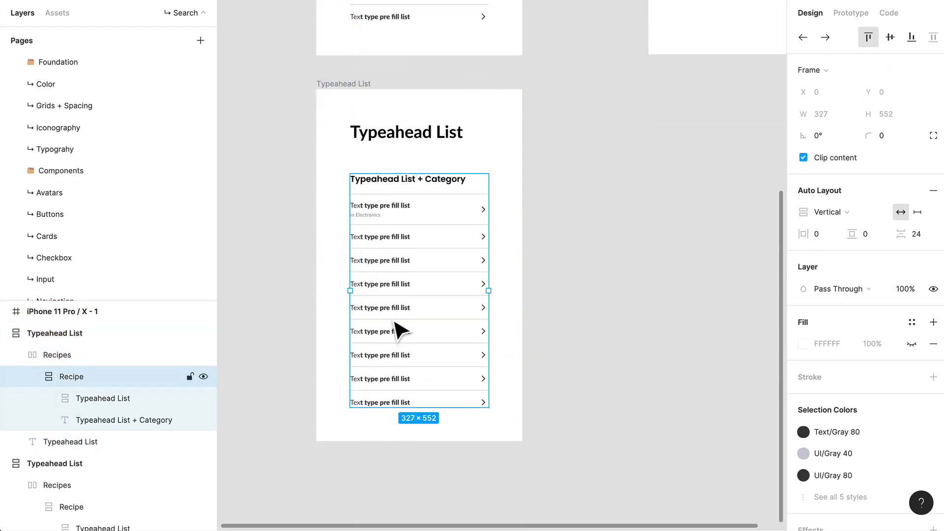
double_click(401, 329)
key(Delete)
Rename the duplicated documentation frame as Results.
click(376, 92)
key(ctrl+r)
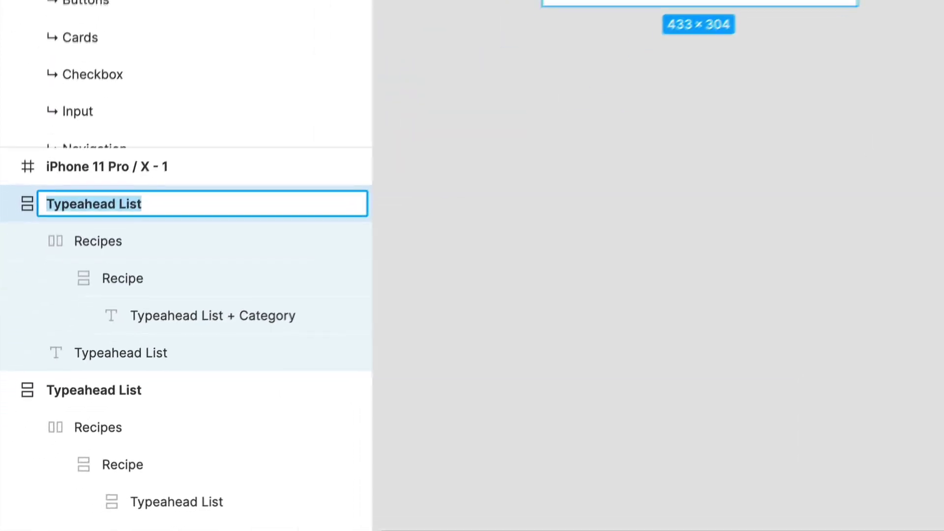
text(Results)
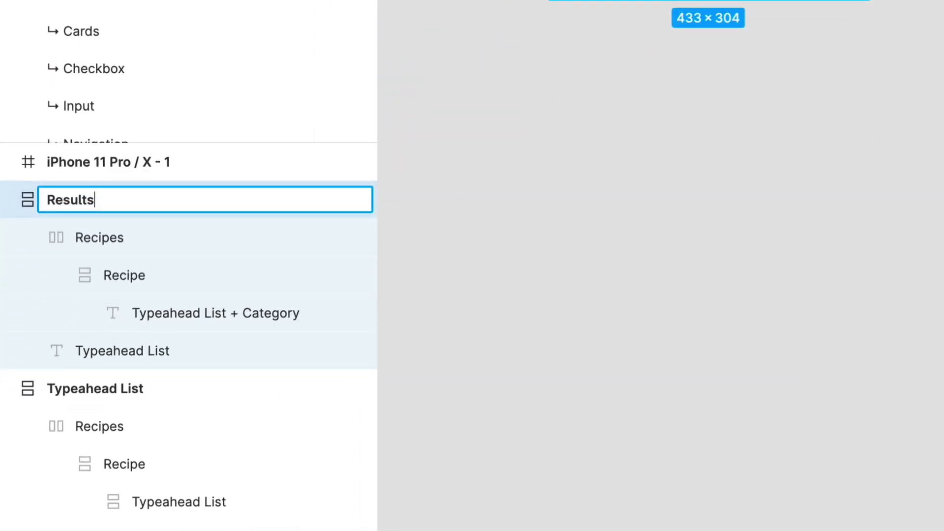
key(Return)
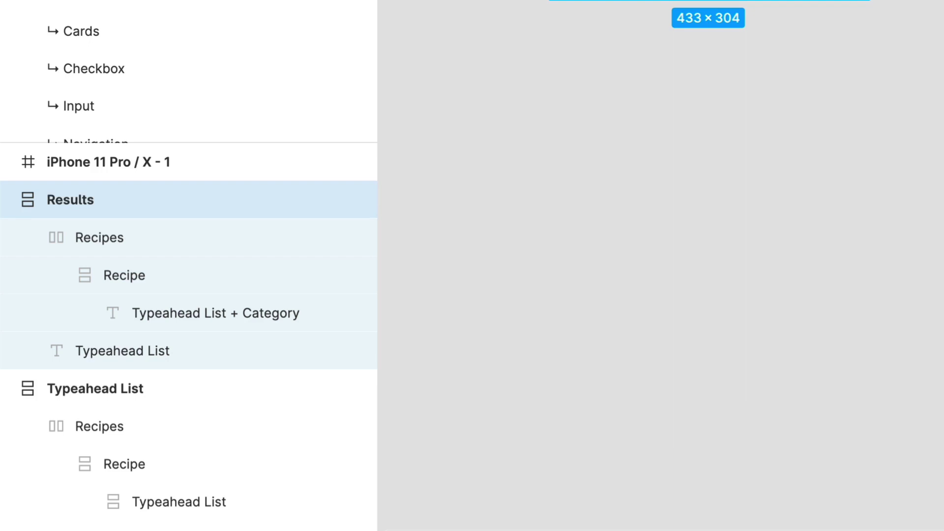
Change the Results frame's title to "Results List" and its subheading to "Search Results".
double_click(472, 152)
text(Results)
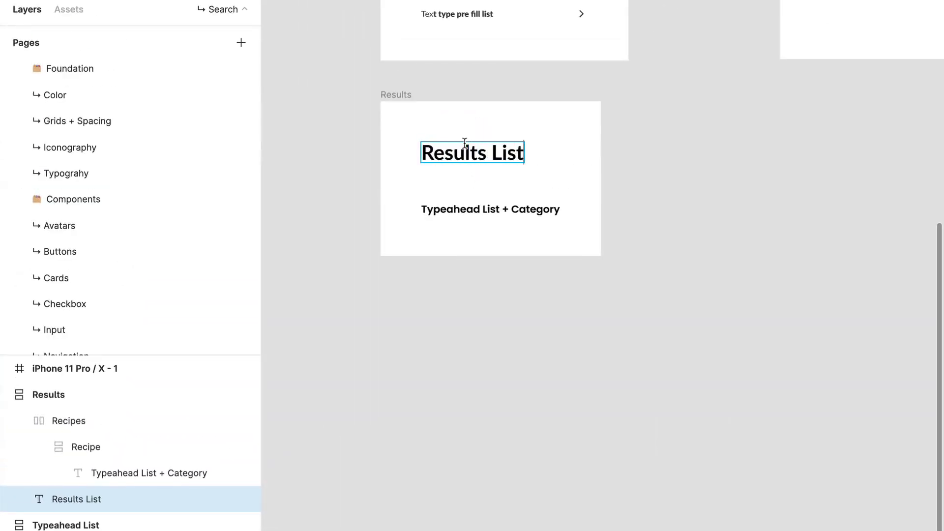
double_click(502, 209)
text(s)
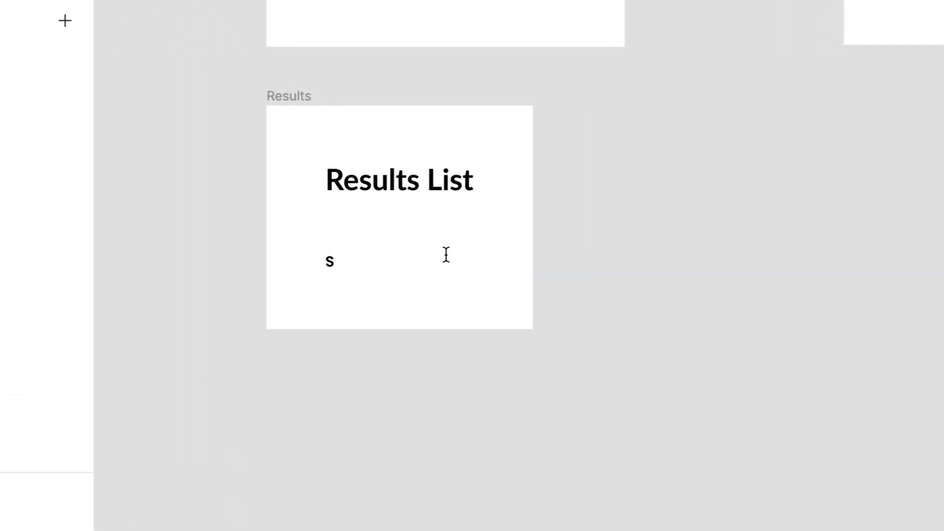
text(earch Results)
key(Escape)
click(788, 207)
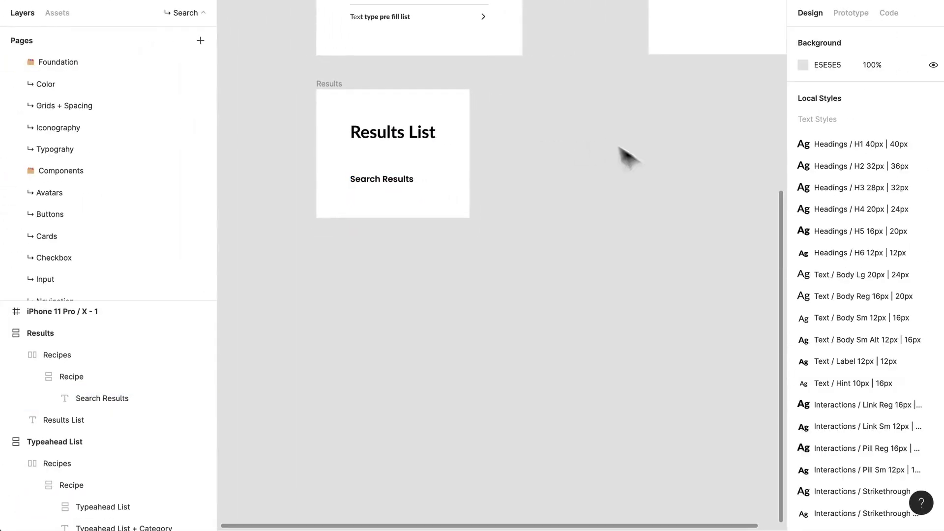
Insert the Search Result Card component without badges into the empty iPhone 11 Pro / X - 1 frame.
drag(659, 189, 468, 411)
click(57, 13)
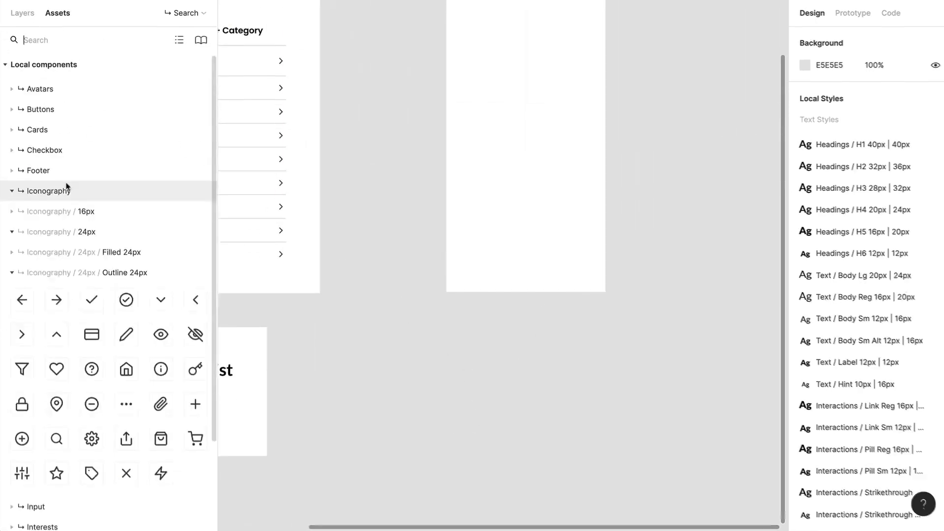
click(65, 187)
click(111, 224)
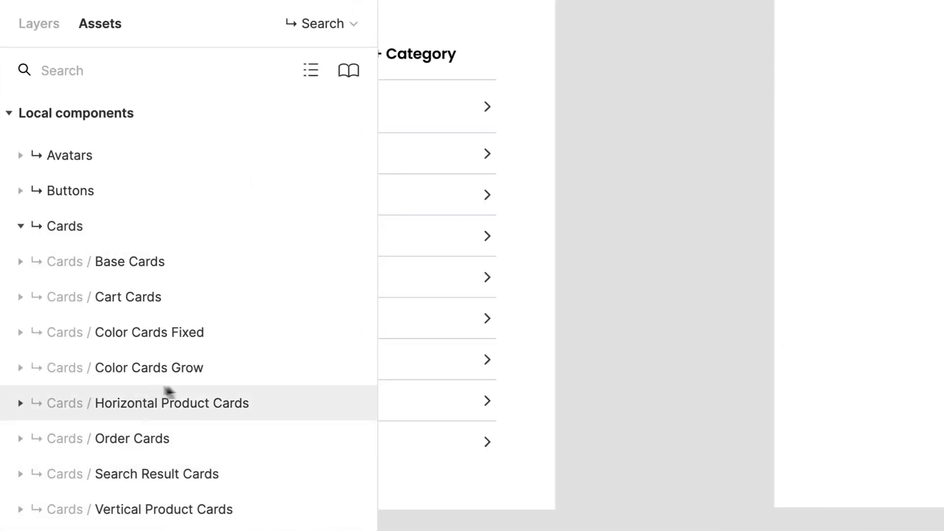
click(143, 474)
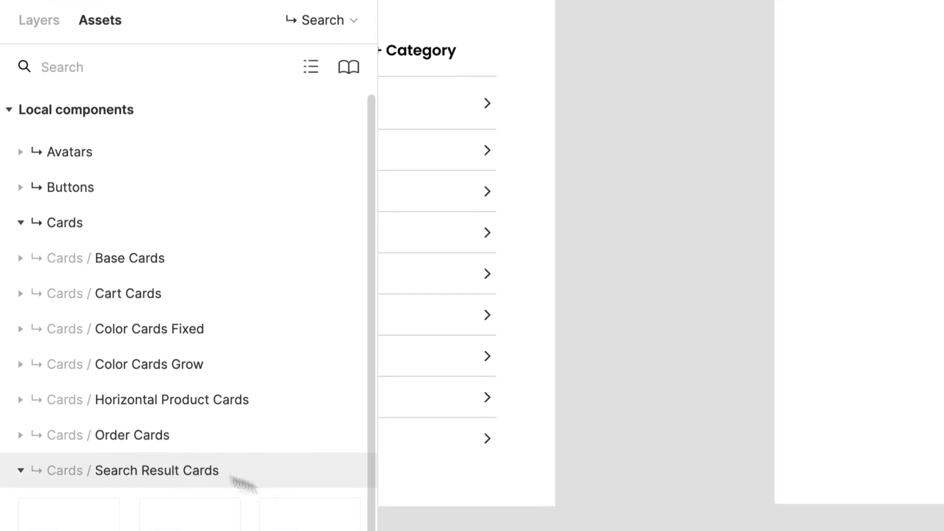
drag(39, 465, 914, 184)
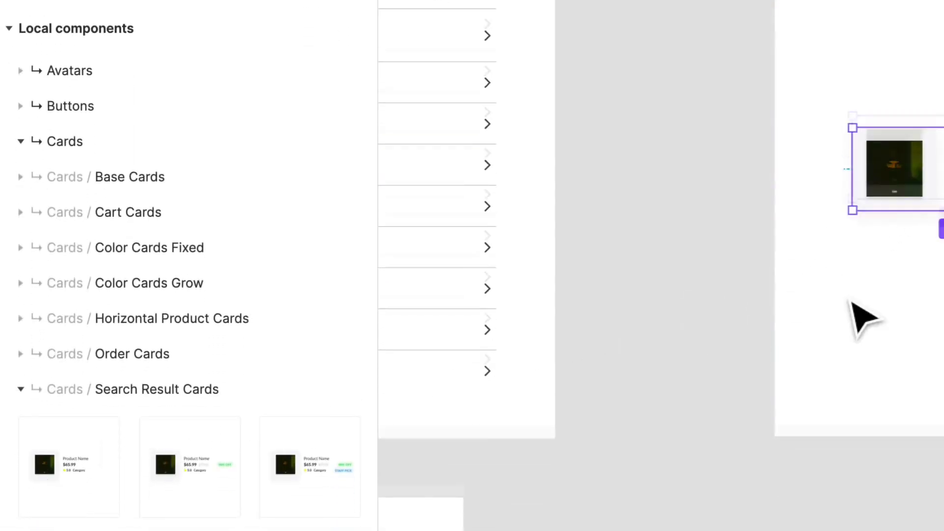
scroll(859, 316, up, 6)
click(94, 389)
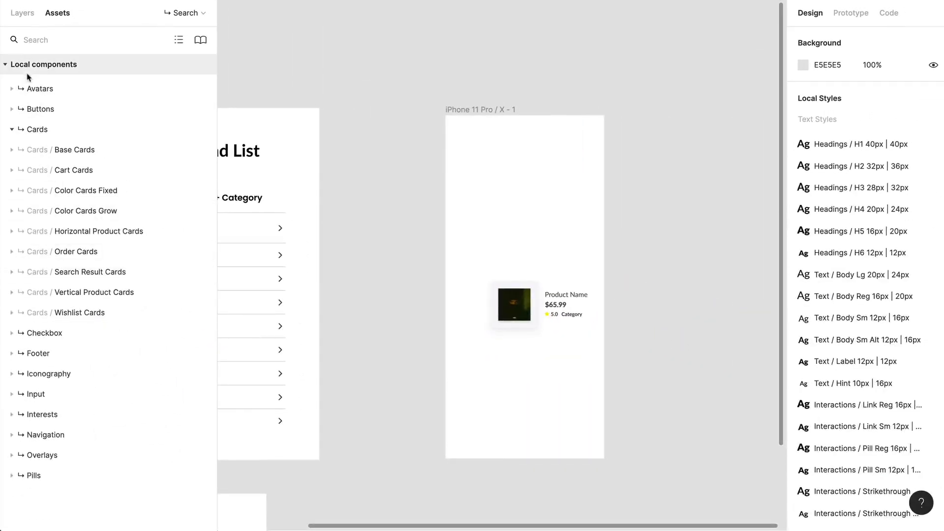
Show the layout grid and fit the search result card to its columns in the upper part of the iPhone 11 Pro / X - 1 frame.
click(35, 128)
click(22, 13)
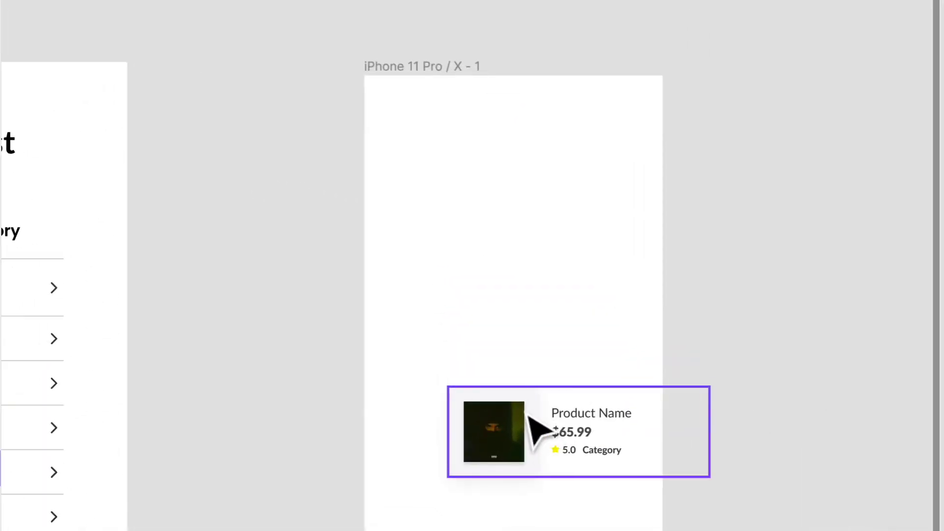
key(ctrl+g)
drag(543, 407, 542, 200)
scroll(540, 199, up, 3)
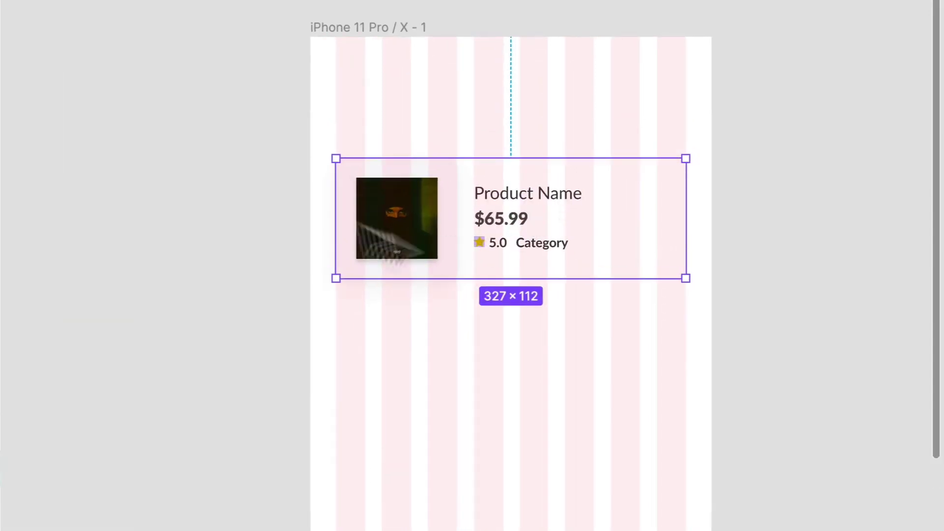
scroll(468, 264, up, 2)
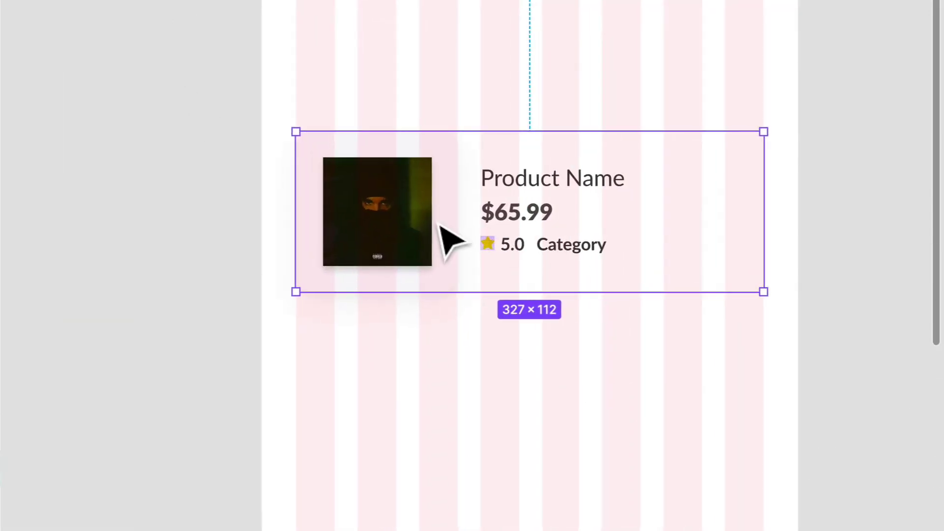
Duplicate the card below the original and swap the copy for the Results Sale + Staff Pick component that carries only the STAFF PICK badge.
drag(398, 231, 393, 414)
key(Escape)
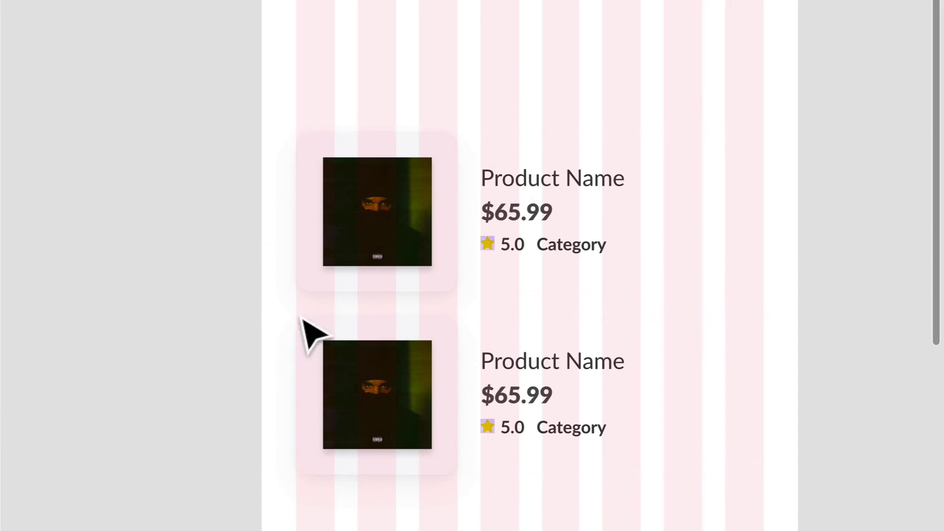
click(440, 415)
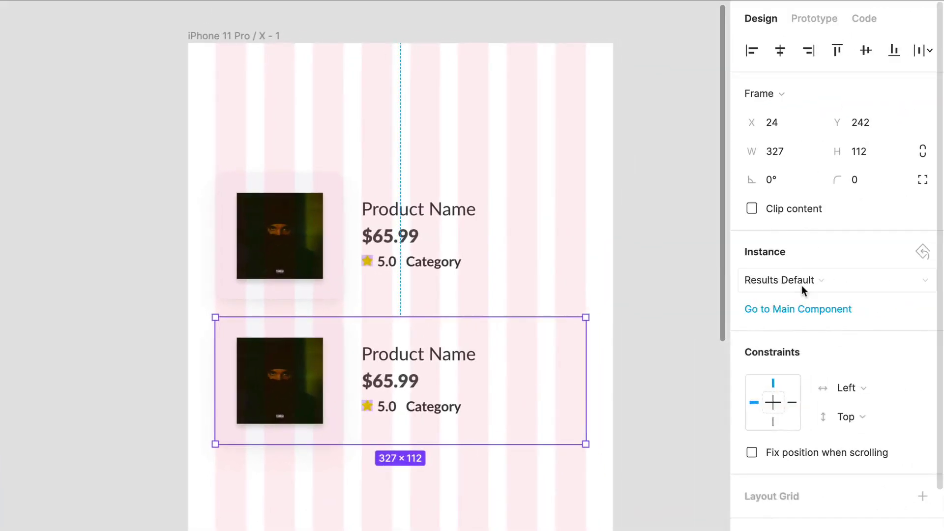
click(801, 285)
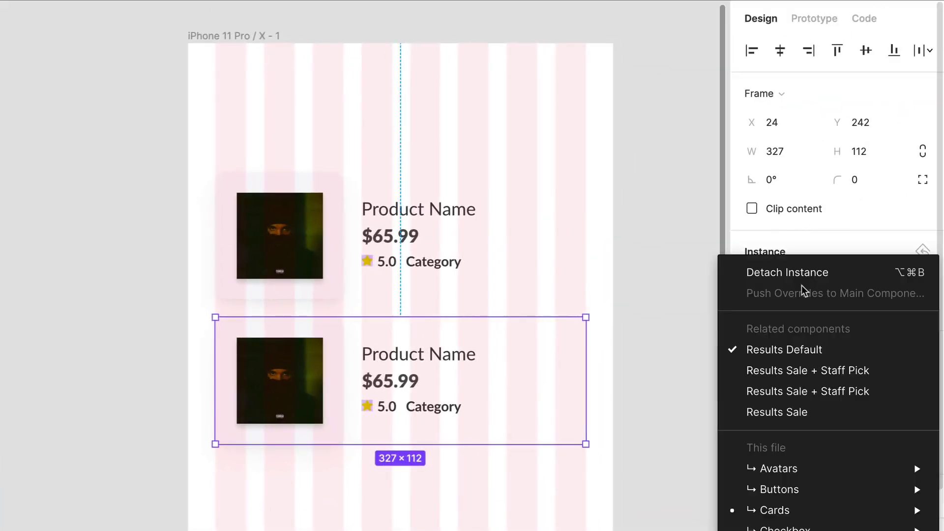
click(821, 391)
click(522, 525)
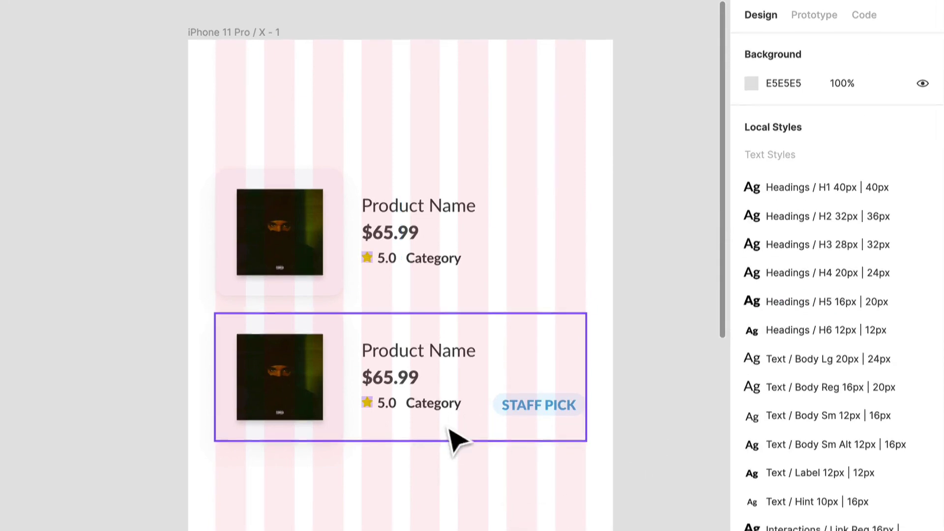
Duplicate the STAFF PICK card below itself as a third search result, keeping the same spacing.
click(450, 433)
drag(450, 434, 460, 530)
drag(460, 397, 459, 380)
Wrap all the stacked result cards in a vertical auto-layout frame named "Results".
click(676, 363)
drag(648, 364, 290, 40)
key(alt+super+g)
key(alt+super+r)
text(Results)
key(Return)
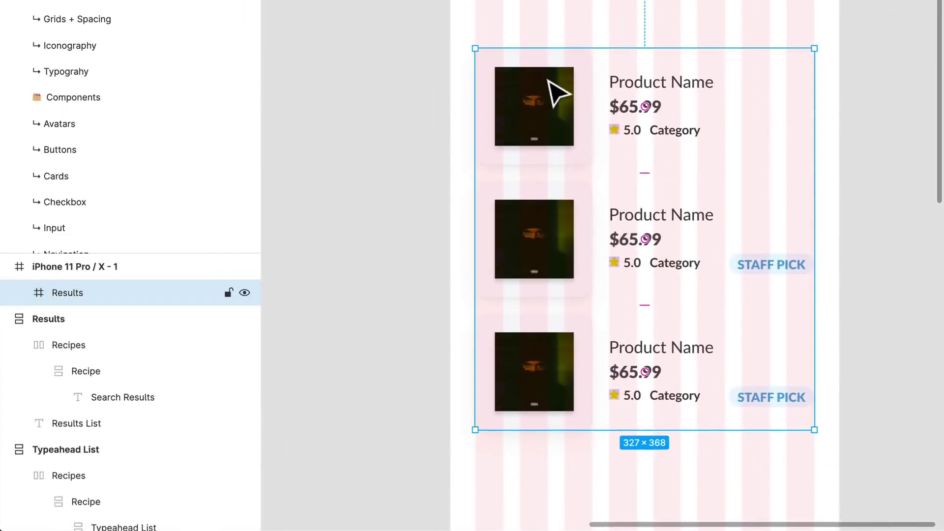
key(shift+a)
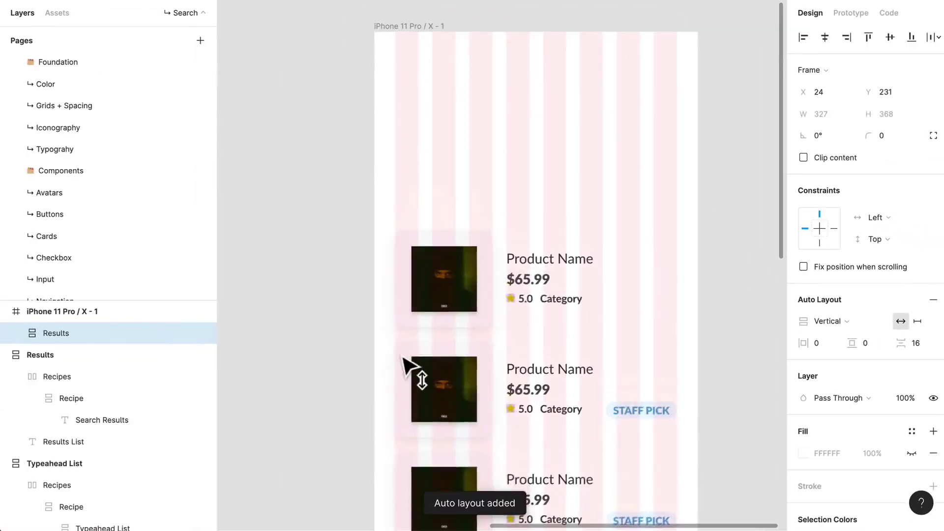
Delete the bottom STAFF PICK card from the Results auto-layout frame.
scroll(417, 342, down, 5)
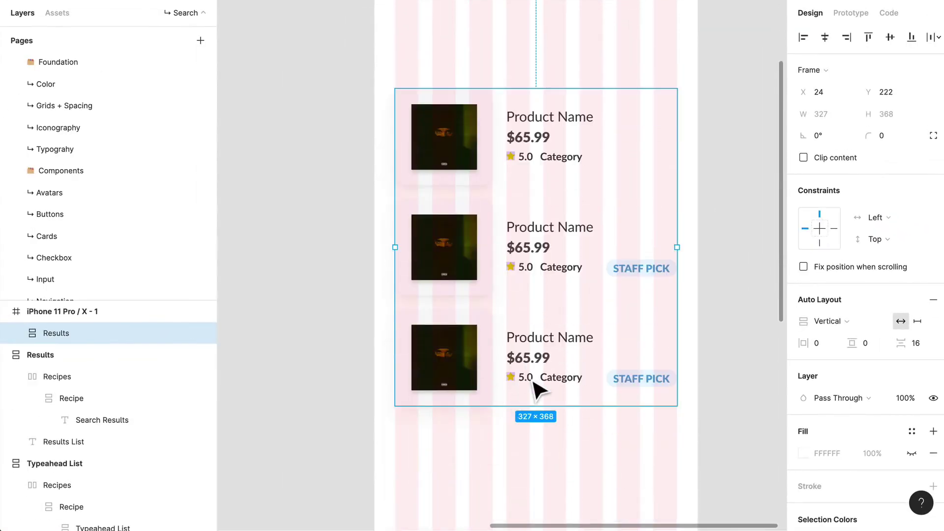
click(534, 388)
key(Delete)
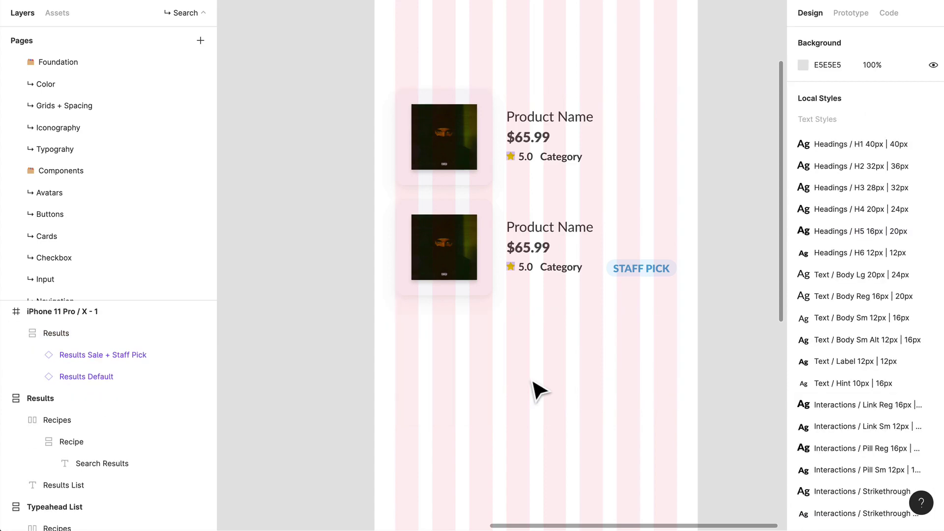
Add a text box above the result cards reading "100 Results for Music" in the Headings / H4 20px | 24px style.
click(589, 192)
scroll(590, 183, up, 1)
scroll(452, 200, up, 3)
click(453, 199)
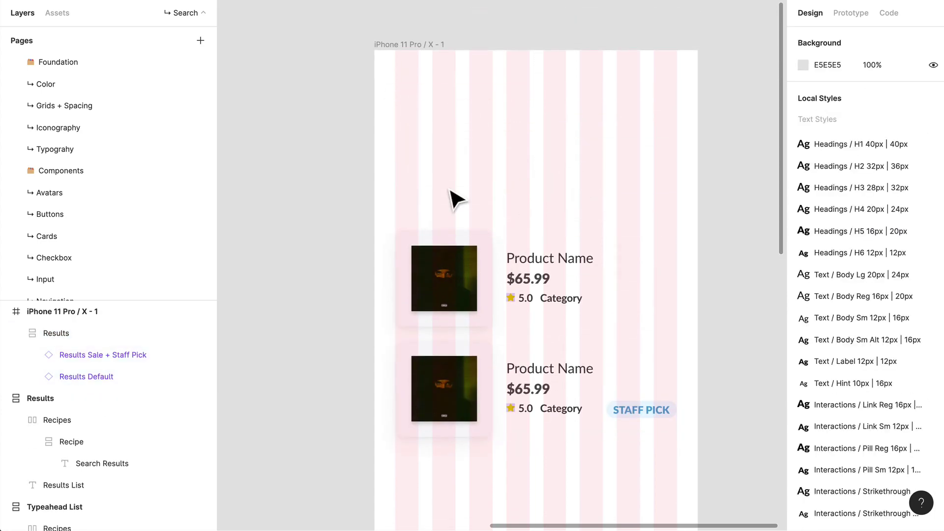
key(t)
drag(431, 172, 562, 230)
click(928, 312)
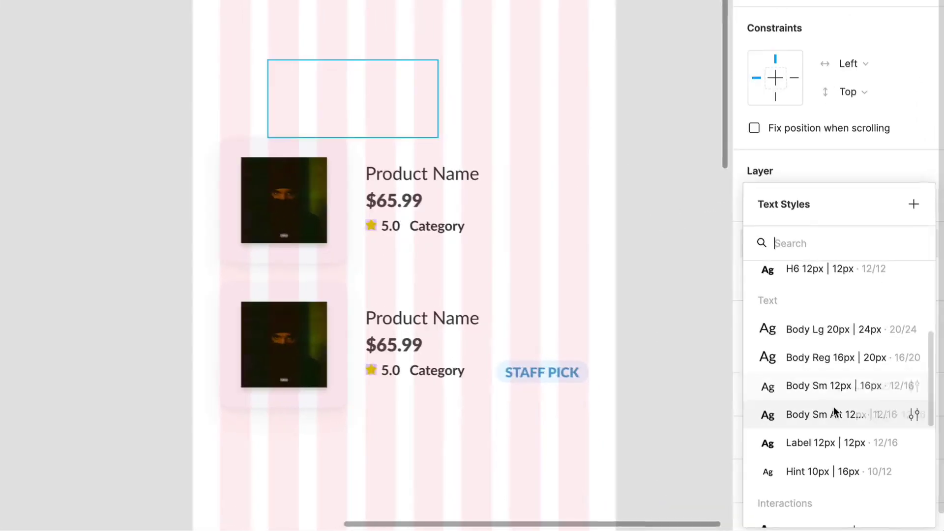
scroll(806, 404, up, 5)
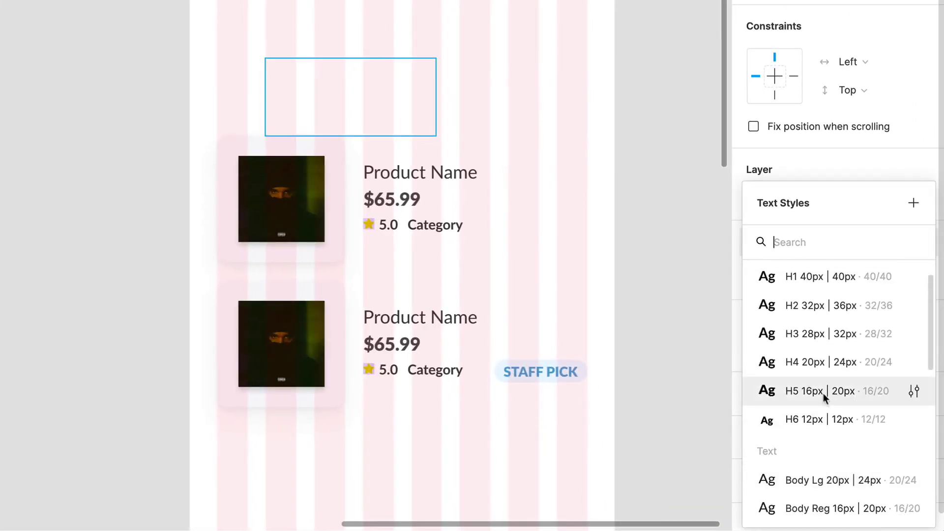
click(815, 369)
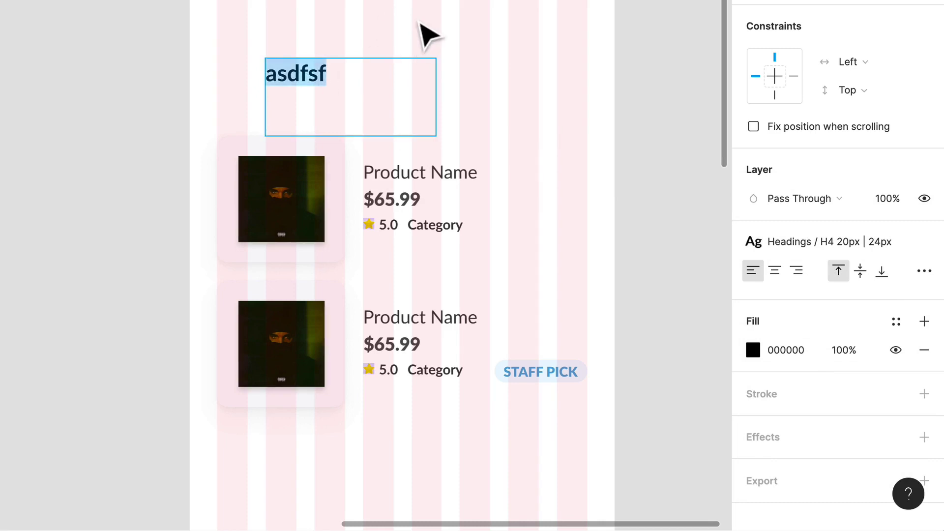
text(100 Results for Music)
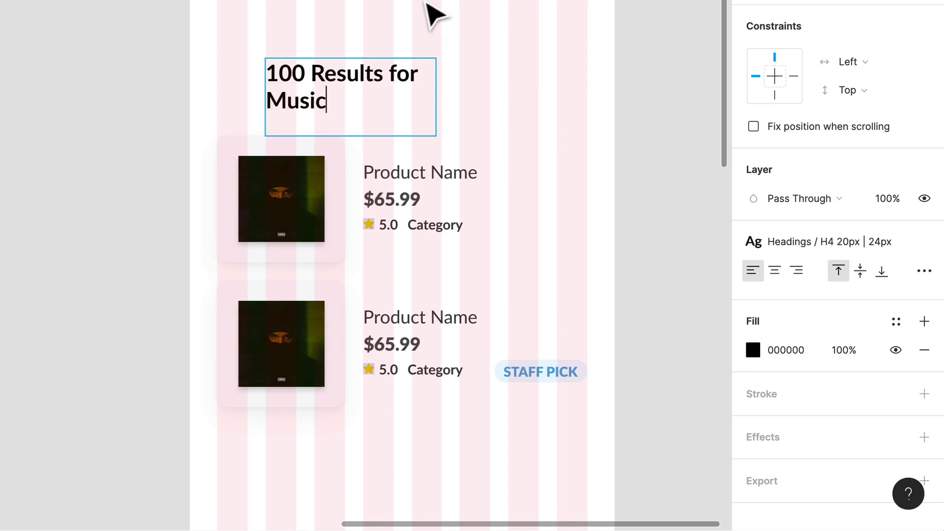
drag(344, 111, 407, 78)
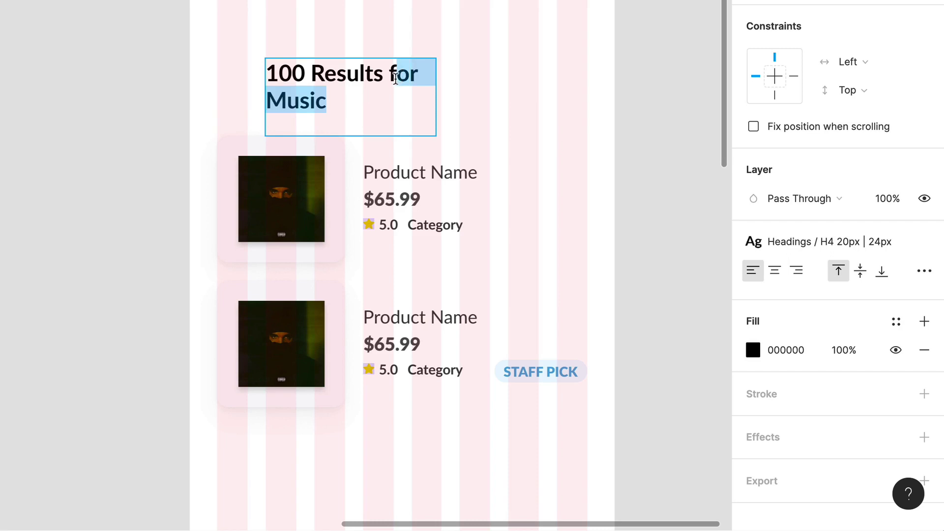
key(Right)
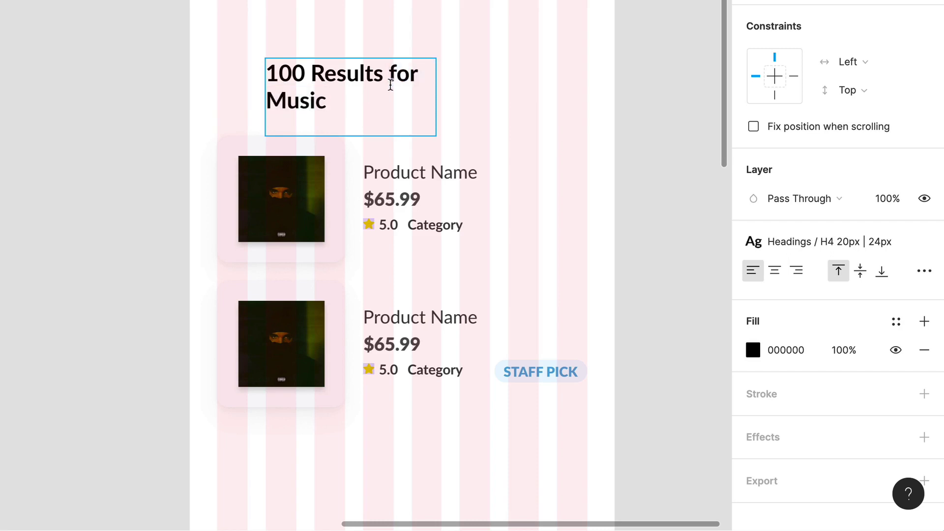
drag(389, 92, 389, 76)
key(Escape)
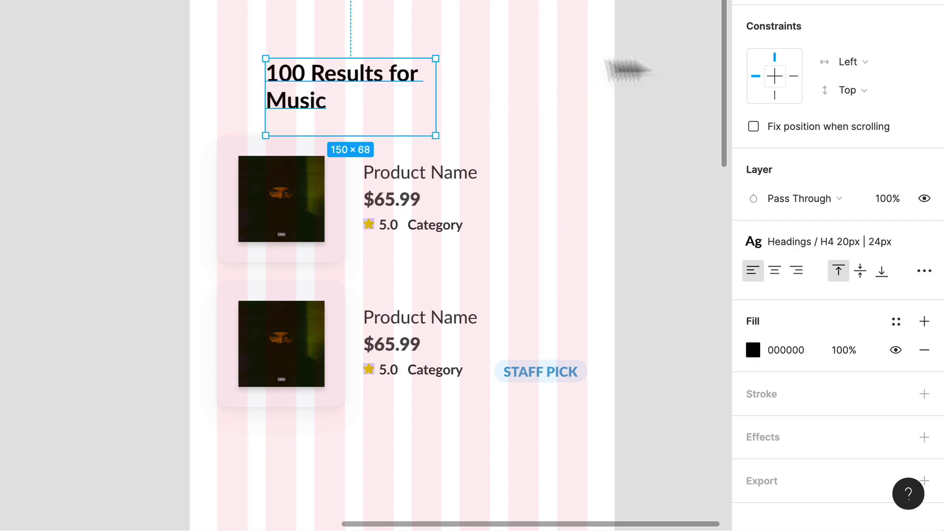
Fit the heading to one line above the cards' left edge and apply the Headings / H5 16px | 20px style.
click(924, 271)
click(665, 428)
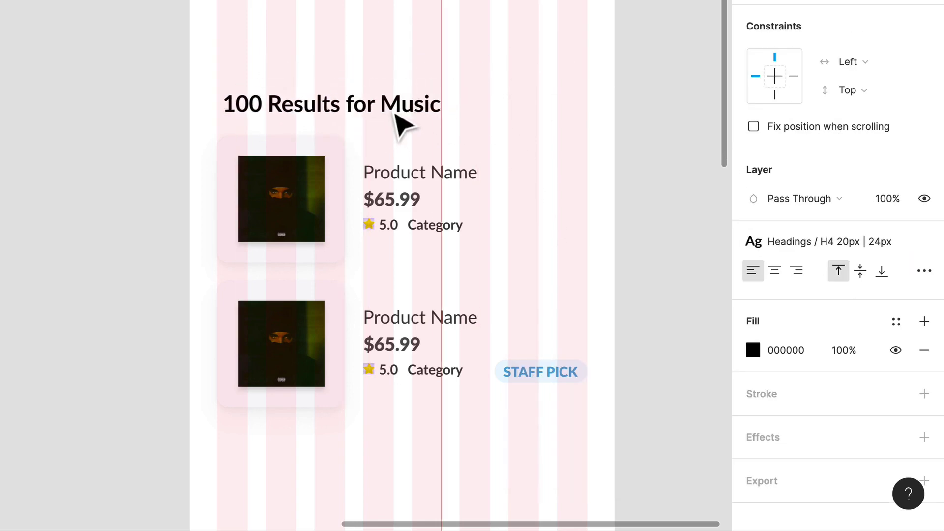
drag(395, 114, 388, 112)
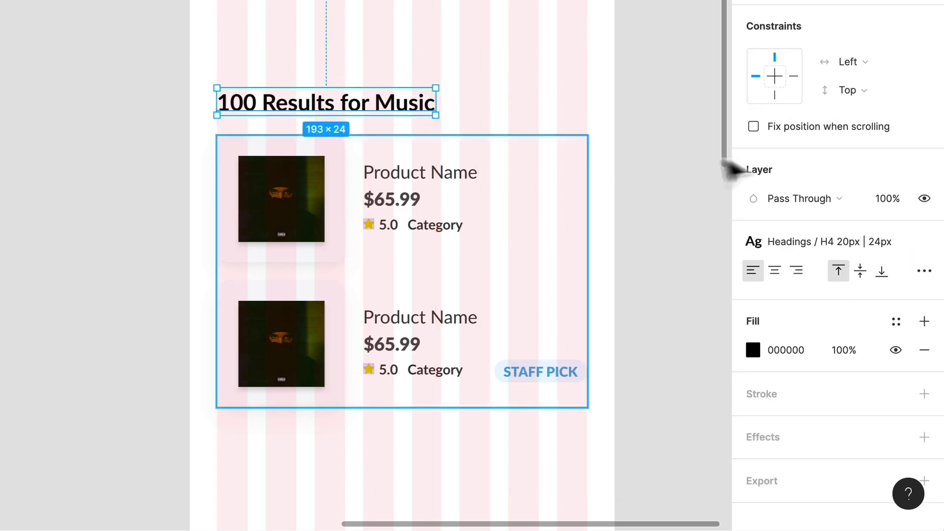
click(814, 241)
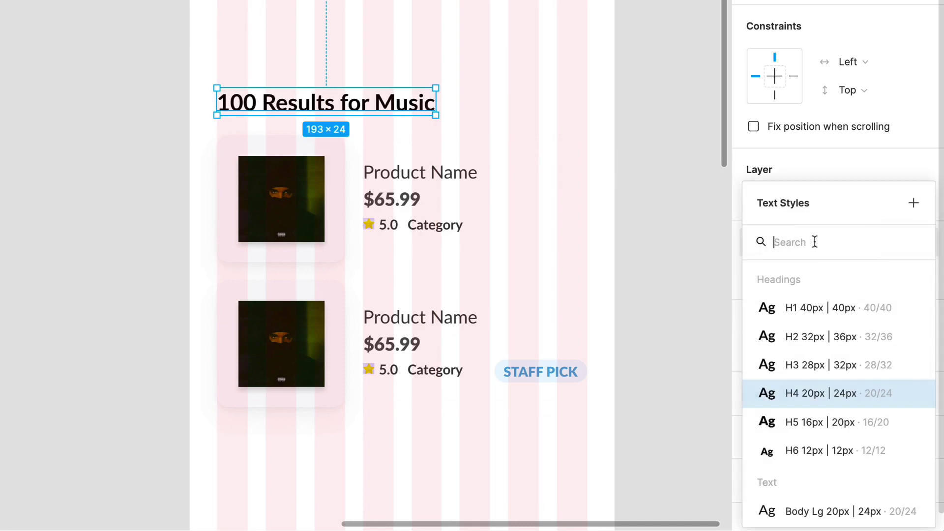
click(827, 426)
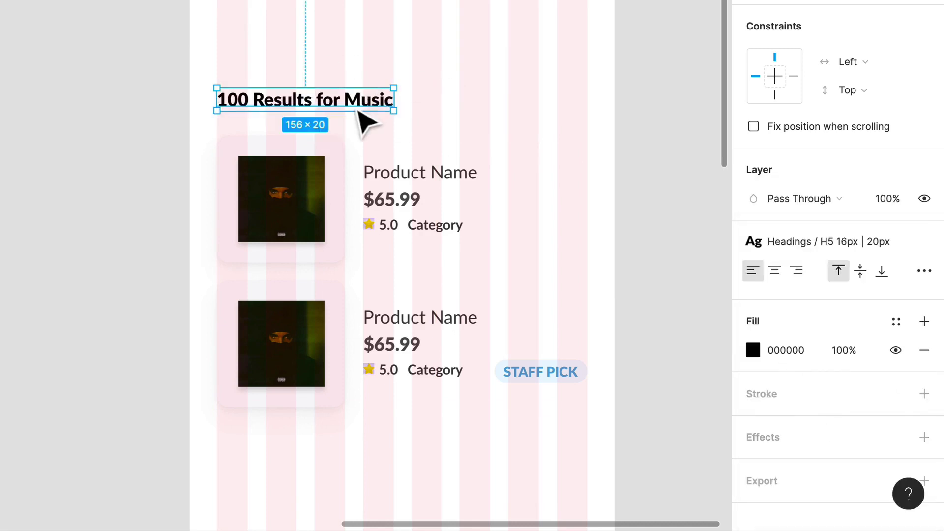
Split "for Music" out of the heading into a separate text layer placed in line with "100 Results".
double_click(308, 102)
click(315, 101)
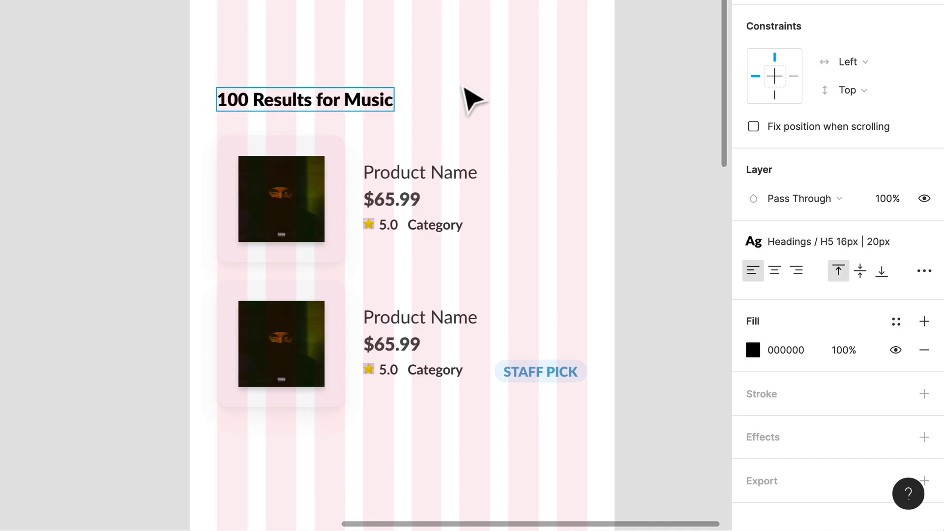
key(shift+End)
key(ctrl+c)
key(BackSpace)
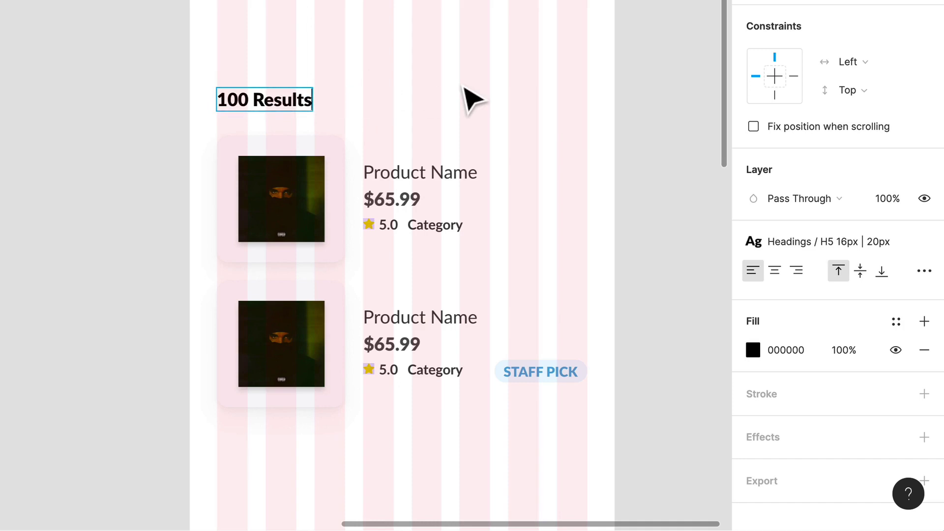
key(ctrl+v)
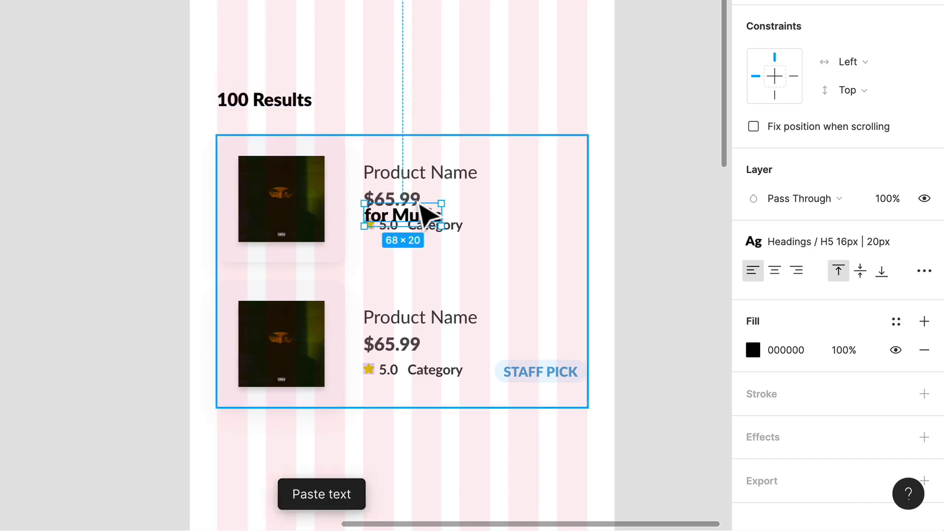
drag(421, 222, 396, 109)
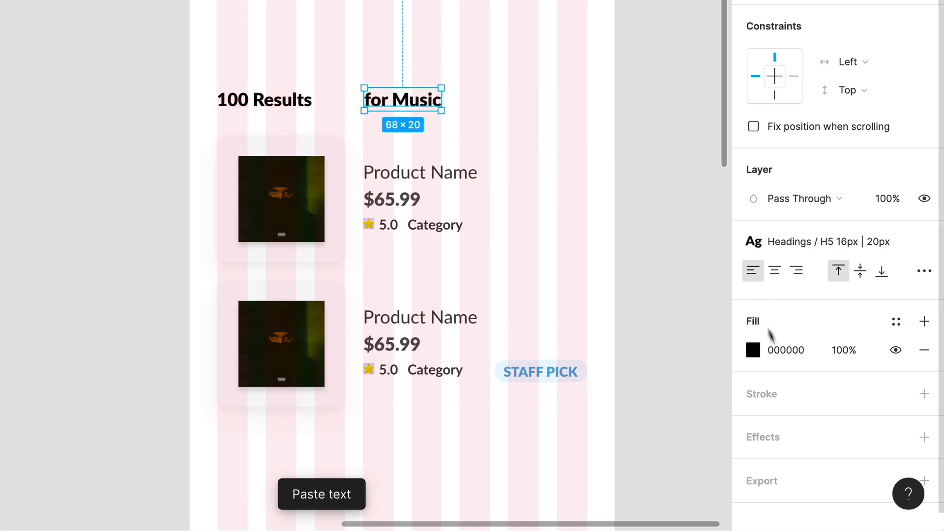
Apply the Text/Gray 80 color style to the "100 Results" text.
click(888, 322)
scroll(815, 467, down, 5)
click(797, 476)
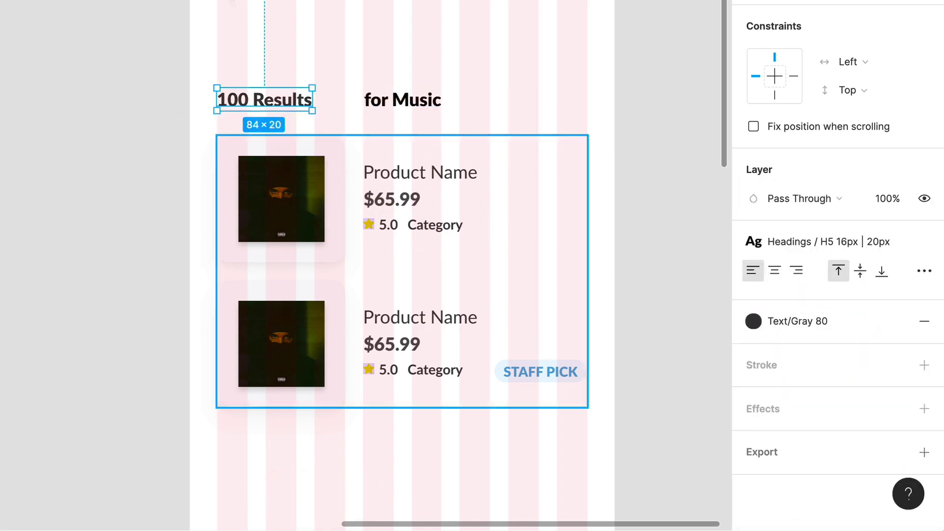
Restyle the "for Music" text with Text / Body Reg 16px | 20px and the Text/Gray 60 color style.
click(421, 113)
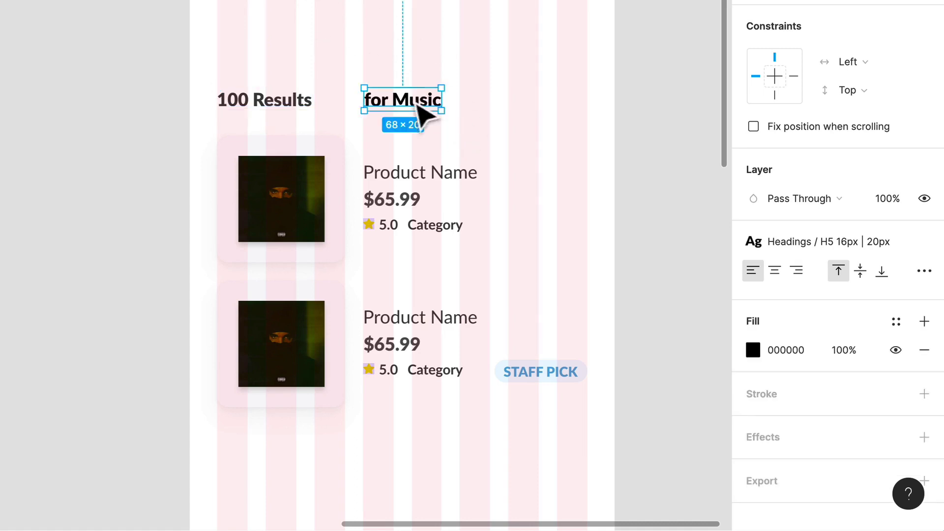
click(837, 244)
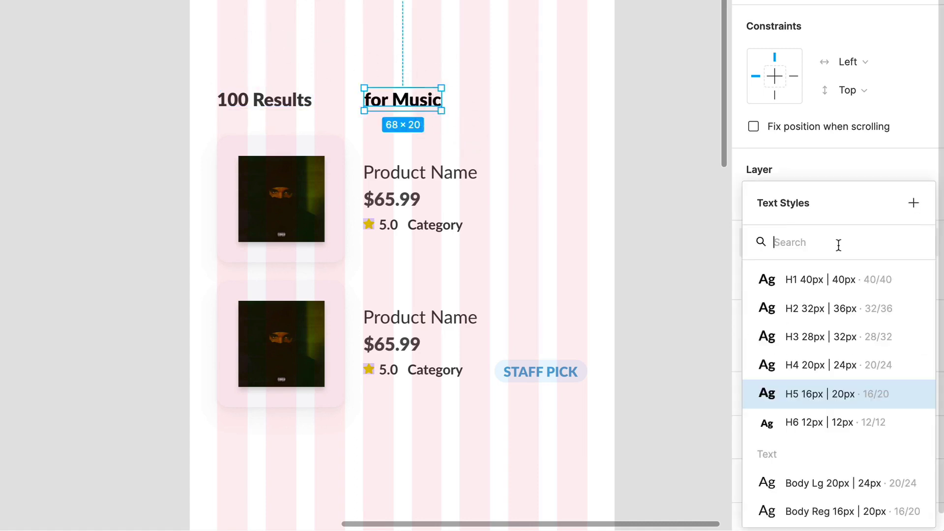
scroll(840, 424, down, 5)
scroll(828, 310, up, 1)
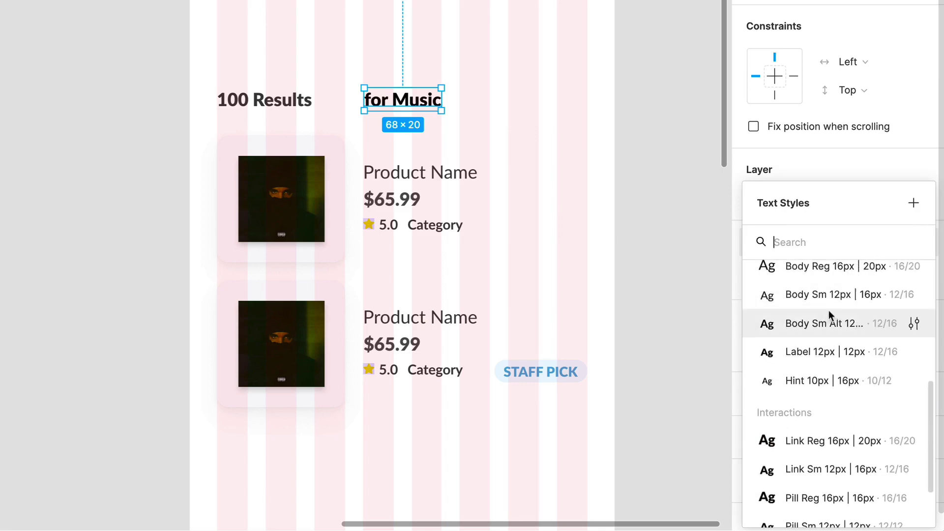
click(794, 300)
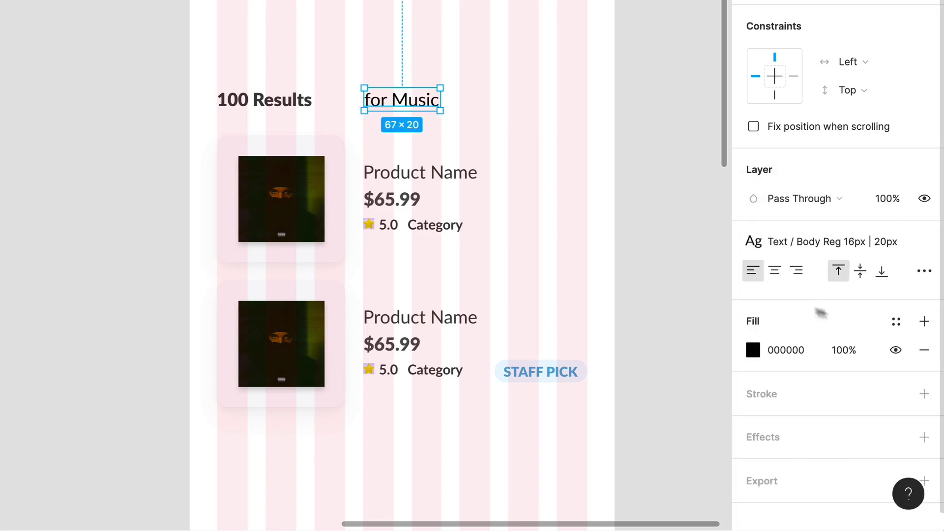
click(895, 320)
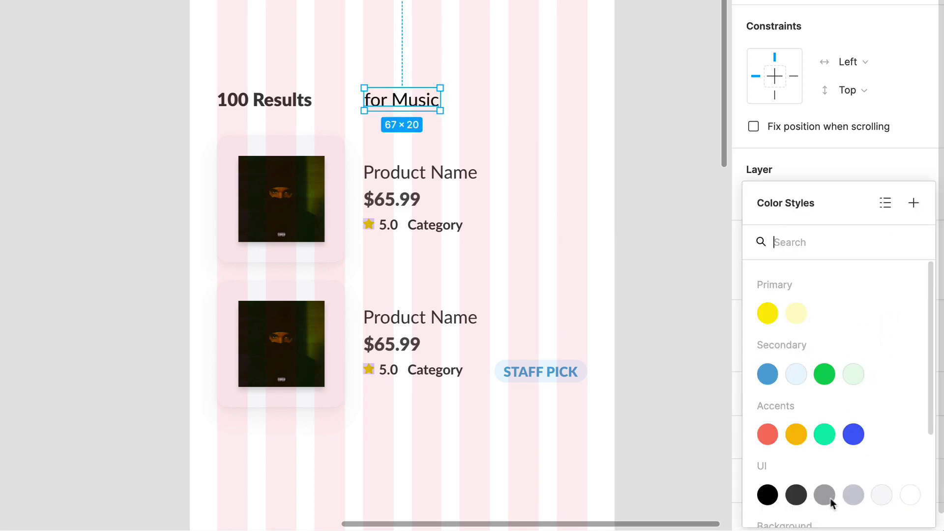
scroll(830, 497, down, 3)
click(825, 478)
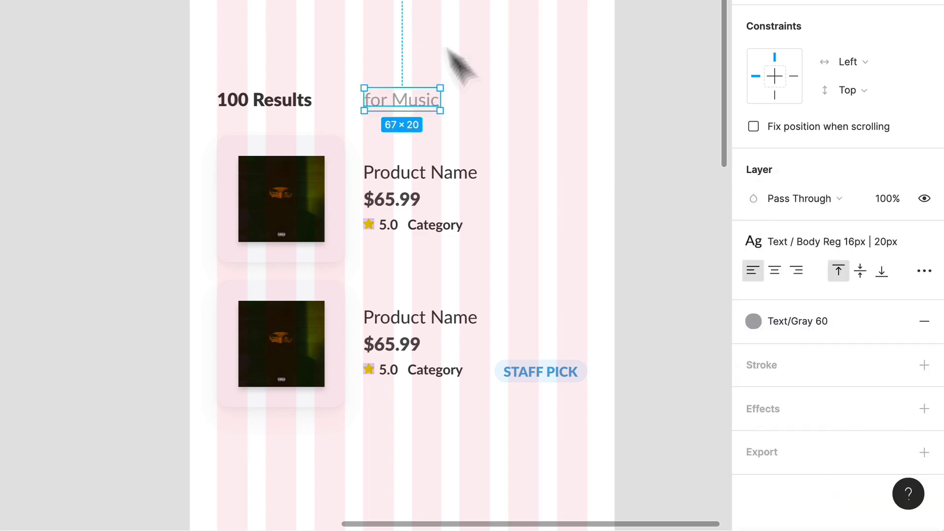
Move the "for Music" text close beside "100 Results" on the same line.
click(472, 88)
drag(413, 93, 363, 104)
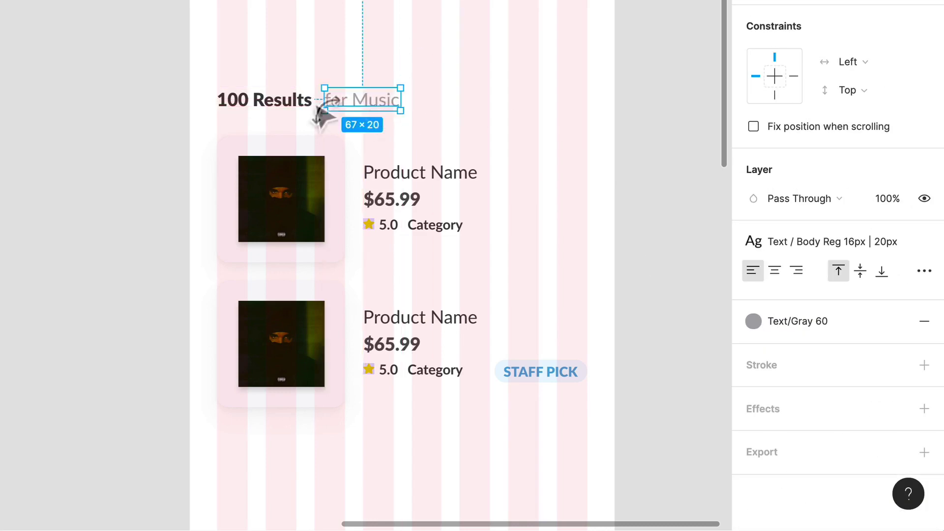
Wrap the "100 Results" and "for Music" texts in a frame and rename it Text.
key(ctrl+a)
key(alt+super+g)
key(alt+super+r)
key(shift+super+r)
text(Text)
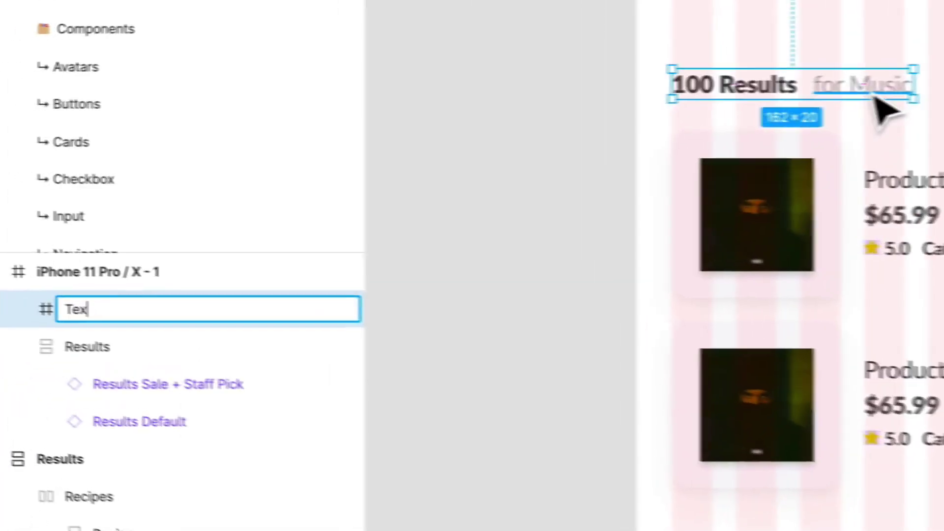
key(Return)
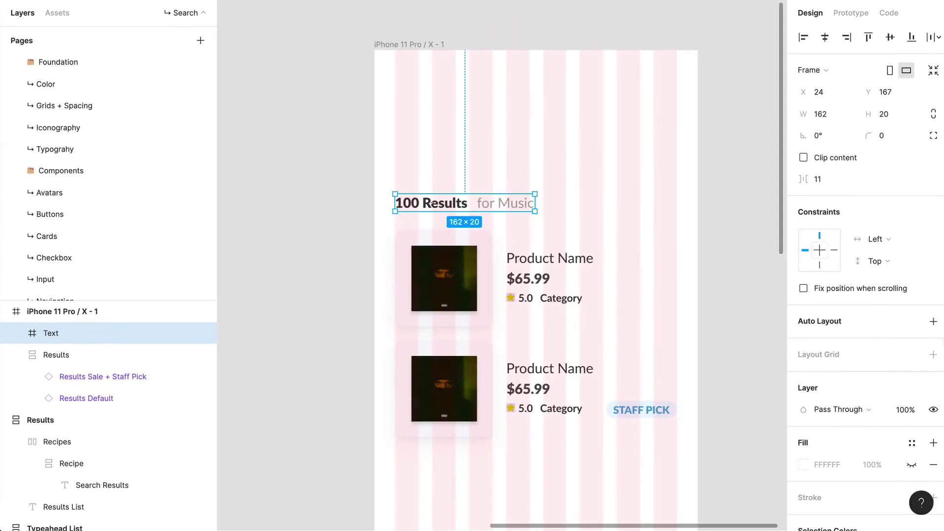
Add horizontal auto layout to the Text frame with 4 spacing between items.
click(933, 321)
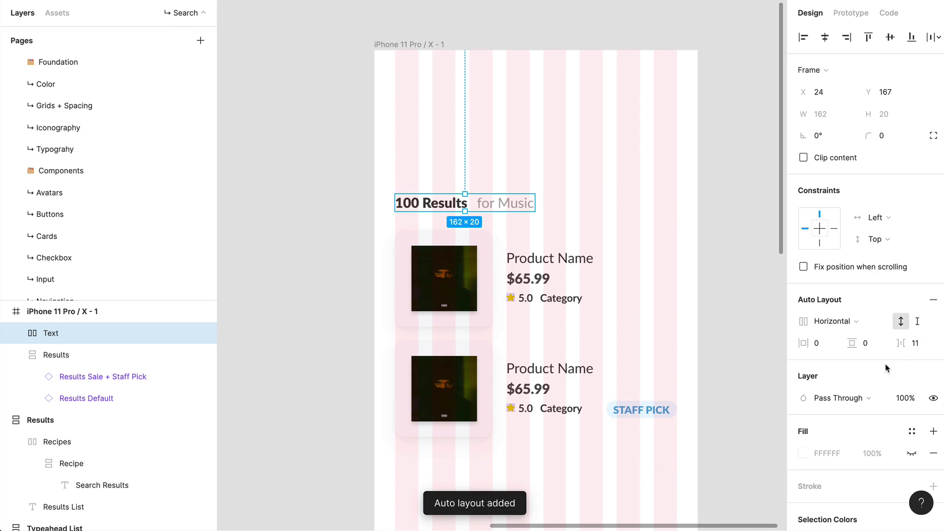
click(915, 343)
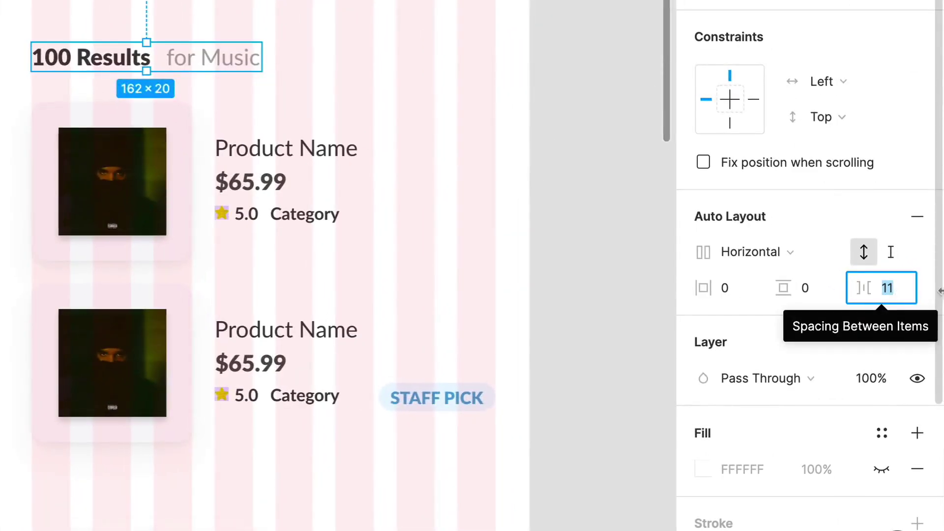
text(0)
key(Return)
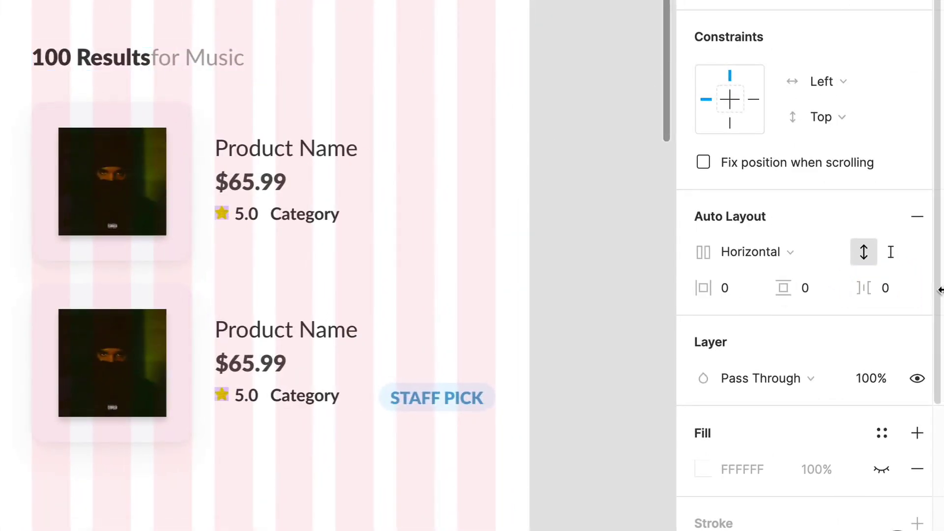
click(909, 285)
text(4)
key(Return)
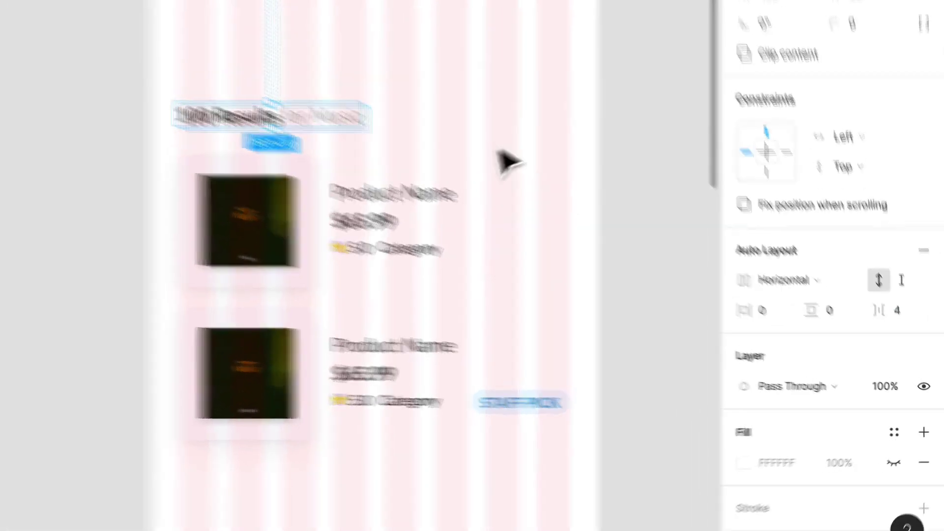
Test the heading's auto layout by overwriting "for Music" and "100 Results" with filler text, undoing each edit.
scroll(432, 173, up, 5)
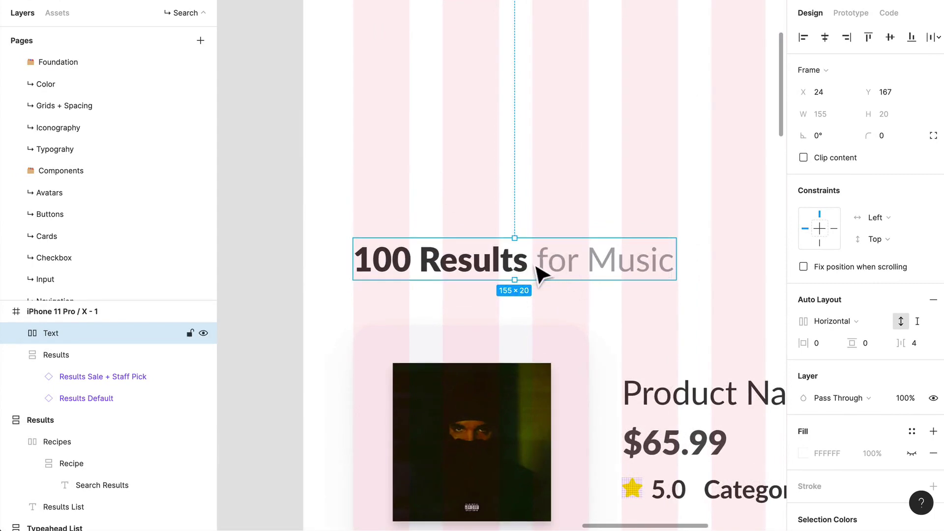
double_click(572, 277)
double_click(542, 270)
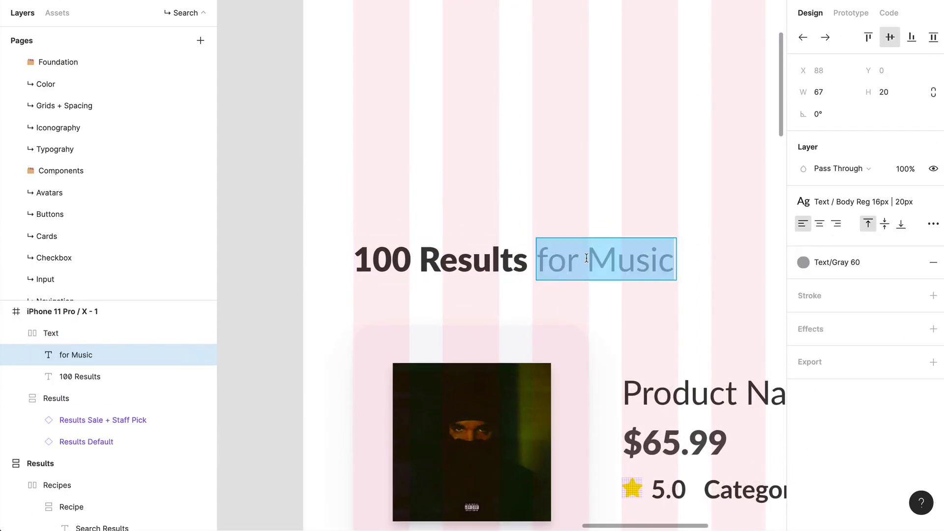
text(sdsdsdsds)
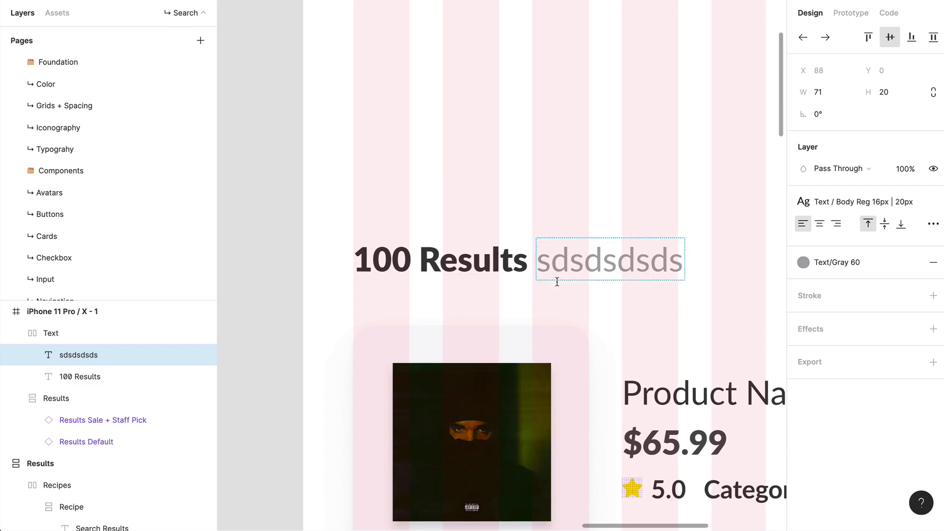
key(ctrl+z)
double_click(475, 263)
text(sdsds)
key(ctrl+z)
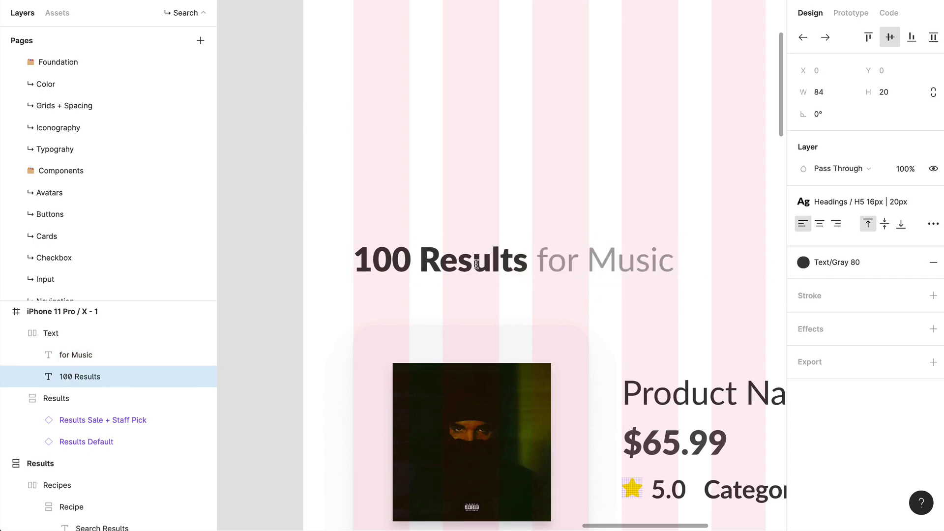
scroll(563, 246, down, 5)
key(Escape)
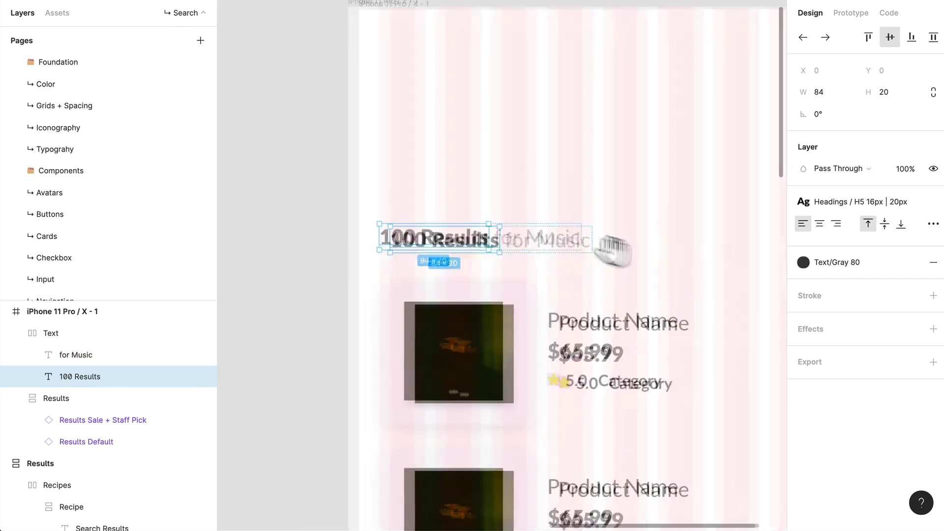
Set the vertical spacing between the Text heading and the Results list to 24.
scroll(575, 240, down, 3)
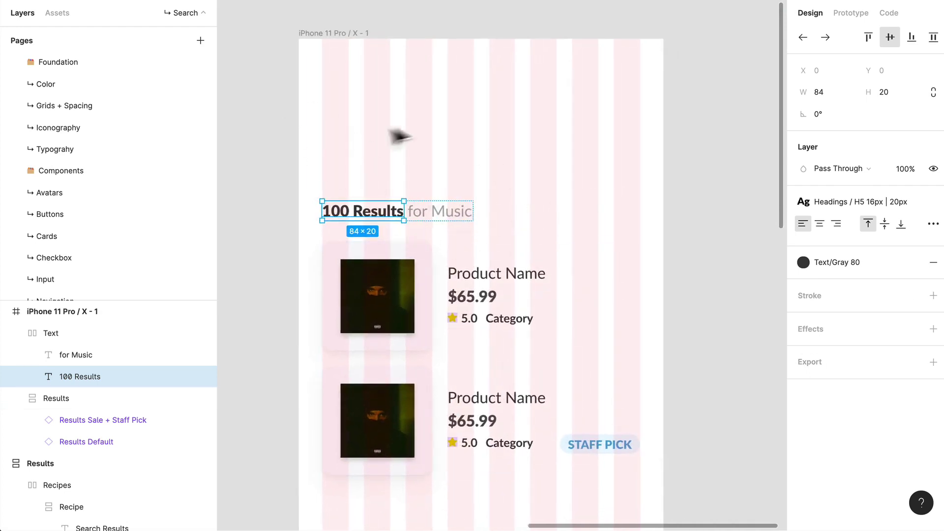
click(555, 216)
click(396, 222)
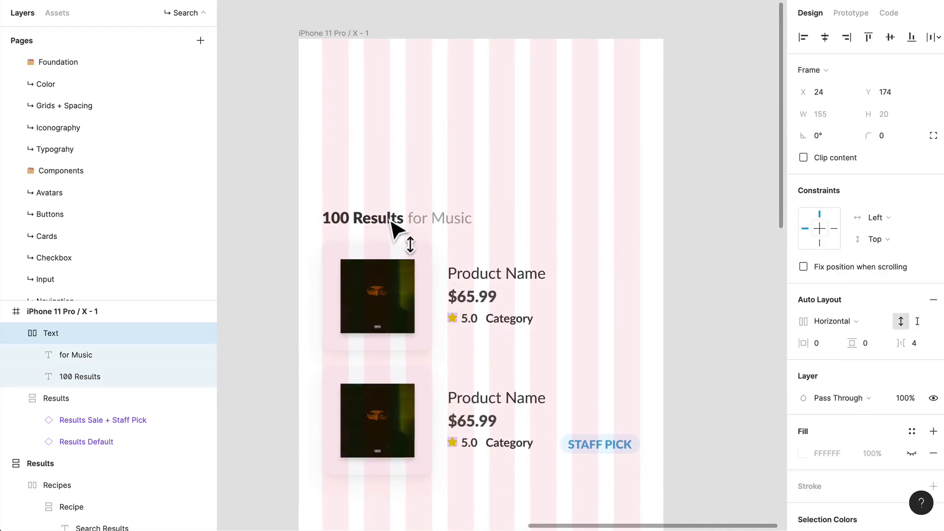
shift+click(433, 285)
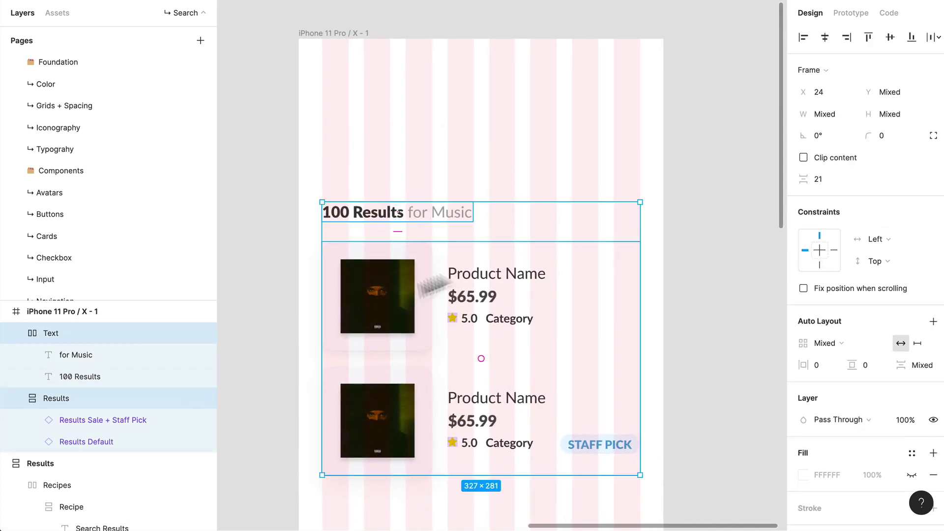
click(824, 182)
text(24)
key(Return)
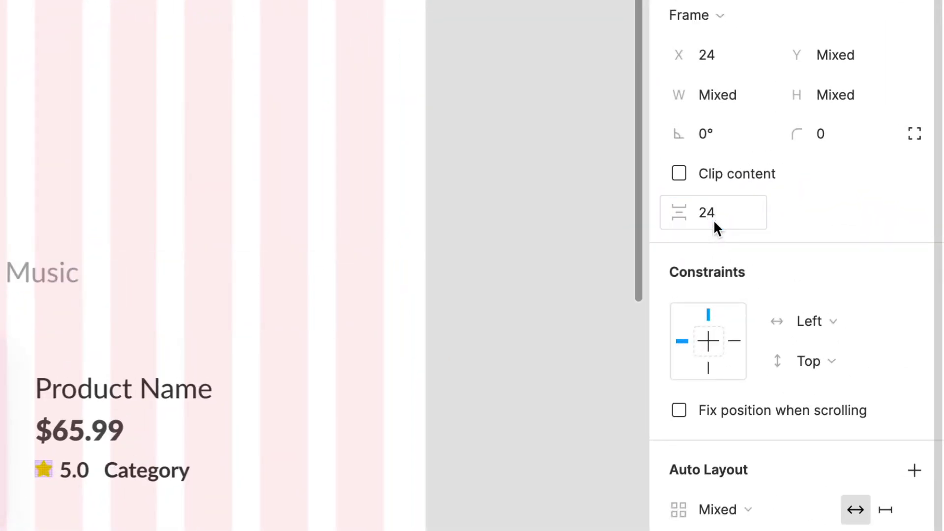
click(17, 80)
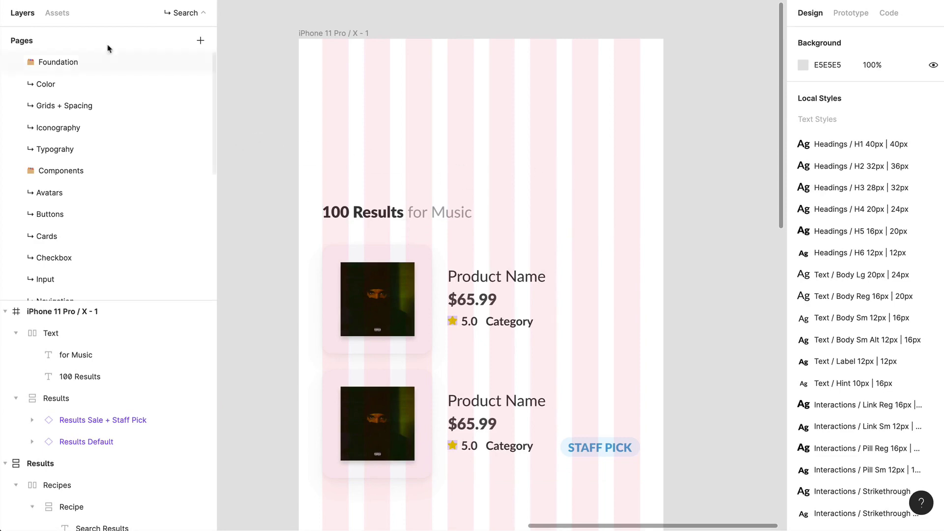
Insert the outlined Default Checkbox / Pill Grow component from the local components beside the results heading.
click(71, 17)
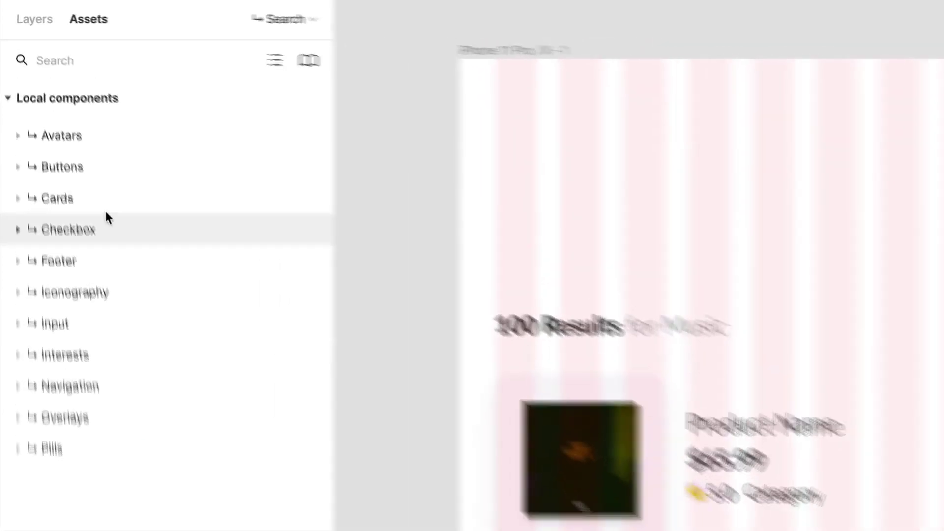
click(61, 105)
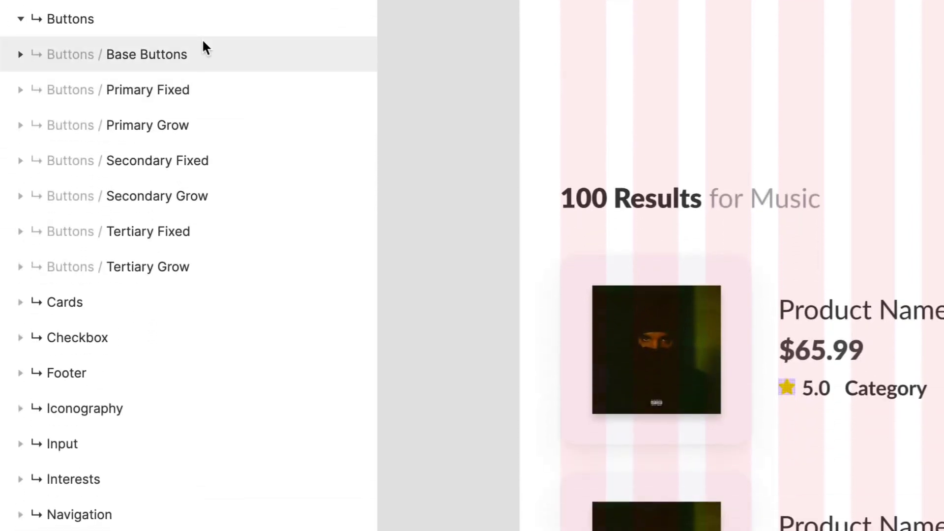
click(197, 24)
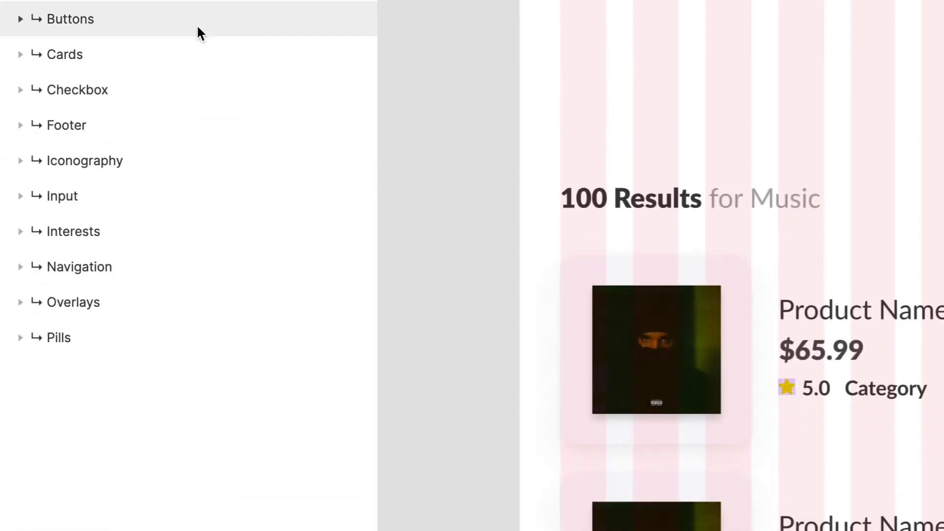
click(167, 98)
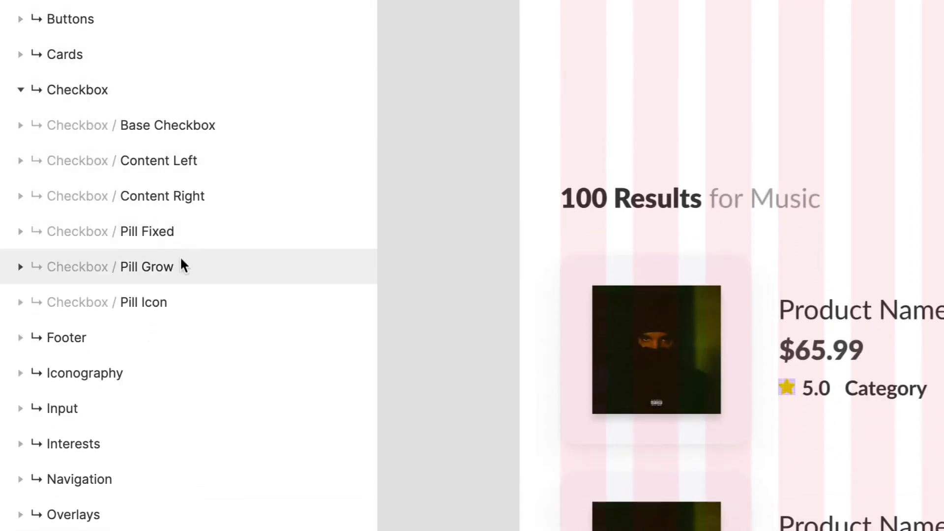
click(213, 265)
drag(279, 374, 691, 164)
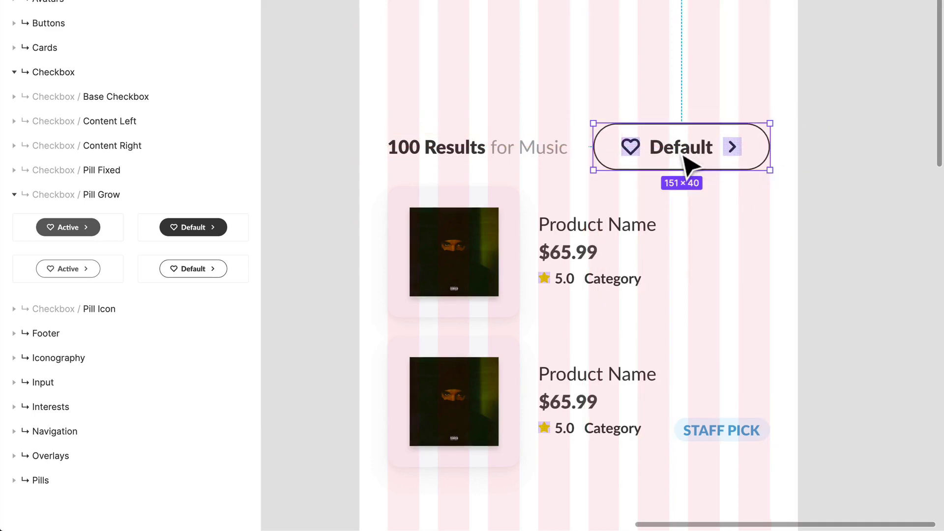
Change the pill button's label to "Filters".
double_click(678, 147)
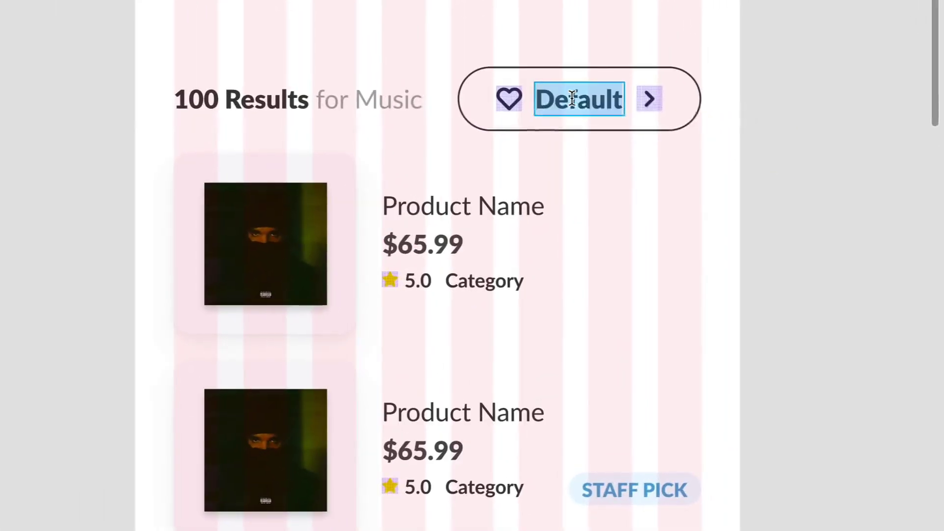
text(Fi)
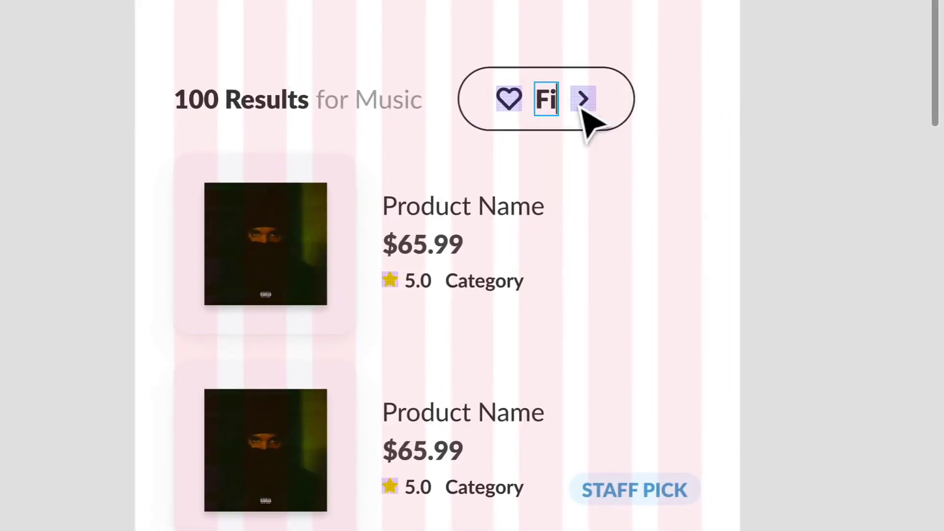
text(lters)
key(Escape)
key(Escape)
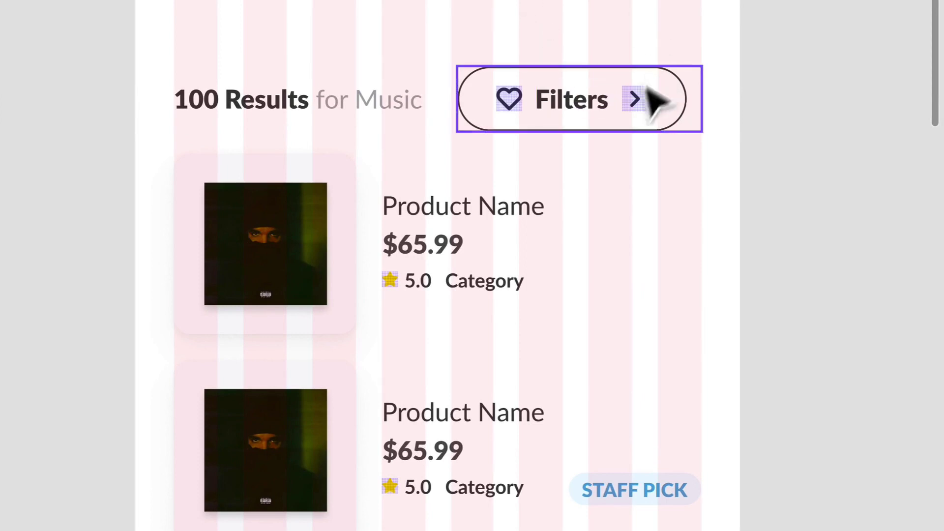
Remove the chevron and heart icons from the Filters pill.
click(642, 121)
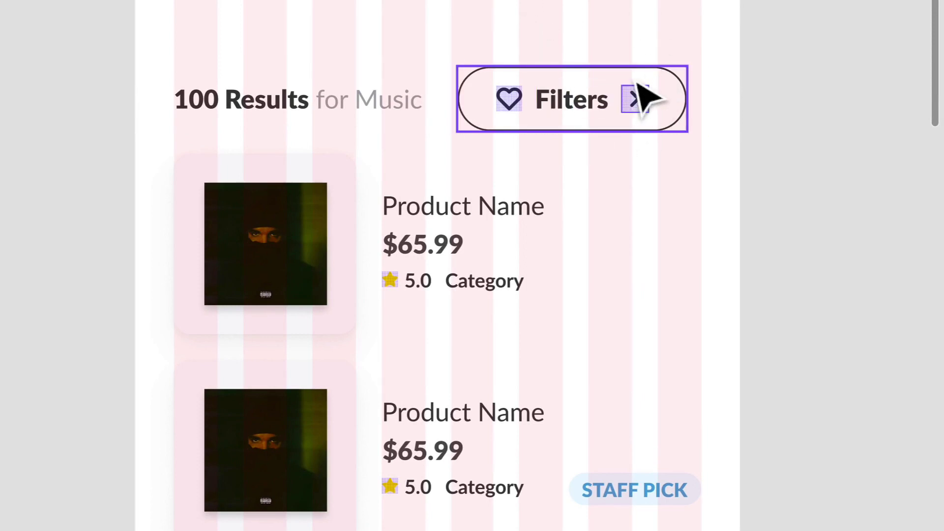
key(Delete)
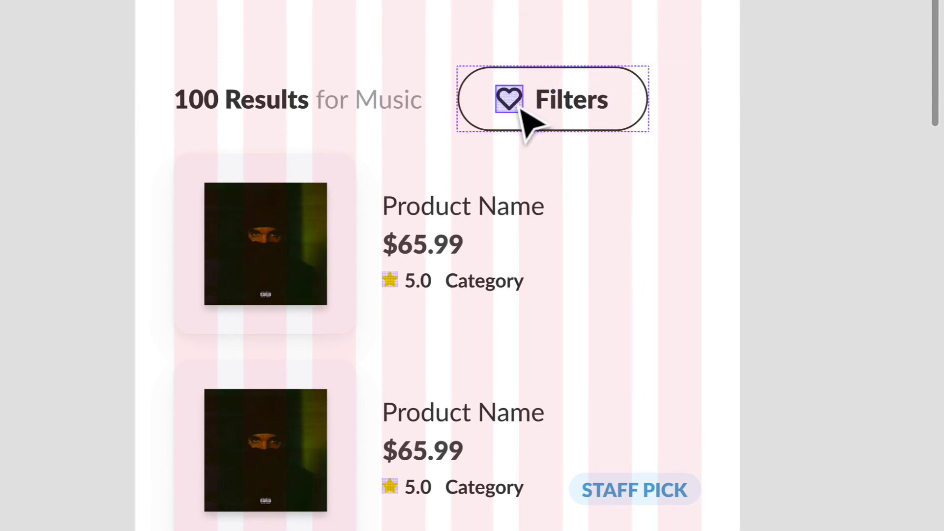
key(BackSpace)
Narrow the Filters pill instance to 94 × 40 so its bounds fit the outline.
click(619, 129)
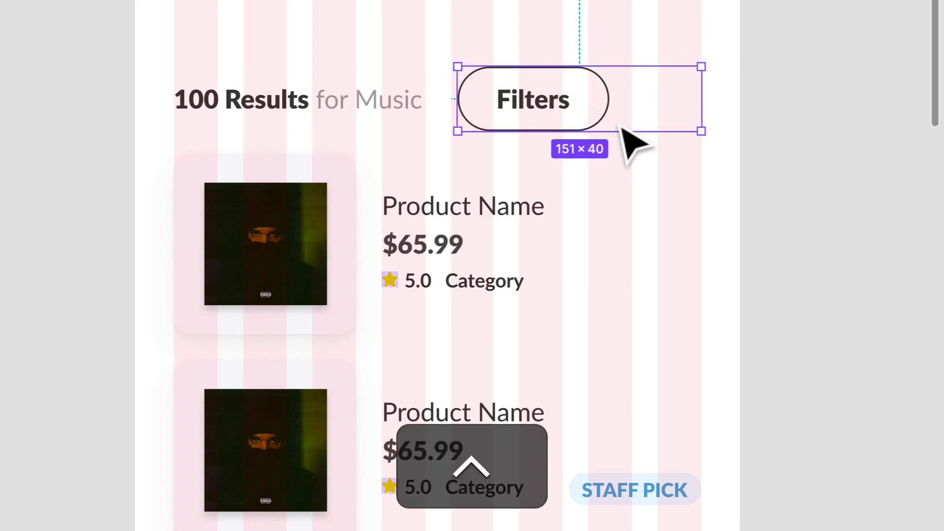
key(ctrl+g)
drag(715, 136, 629, 144)
ctrl+scroll(629, 144, up, 10)
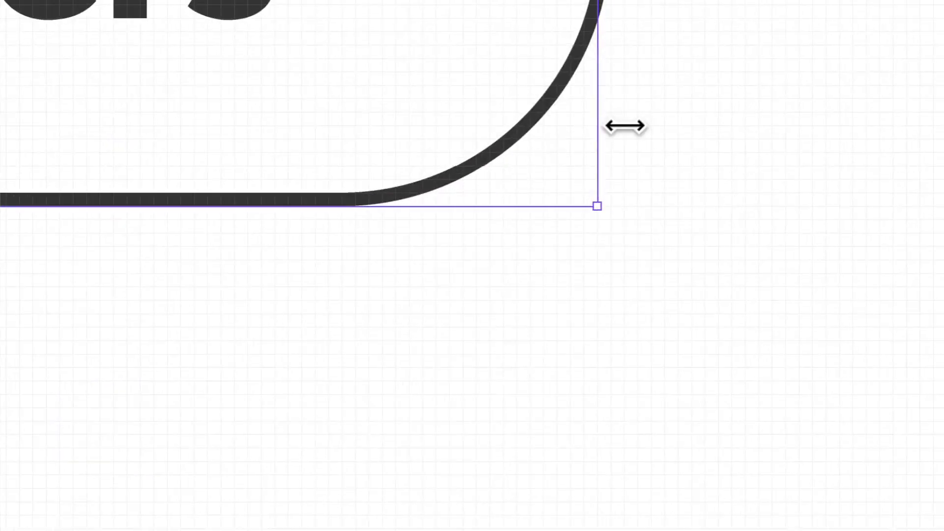
drag(628, 376, 628, 375)
ctrl+scroll(628, 375, down, 5)
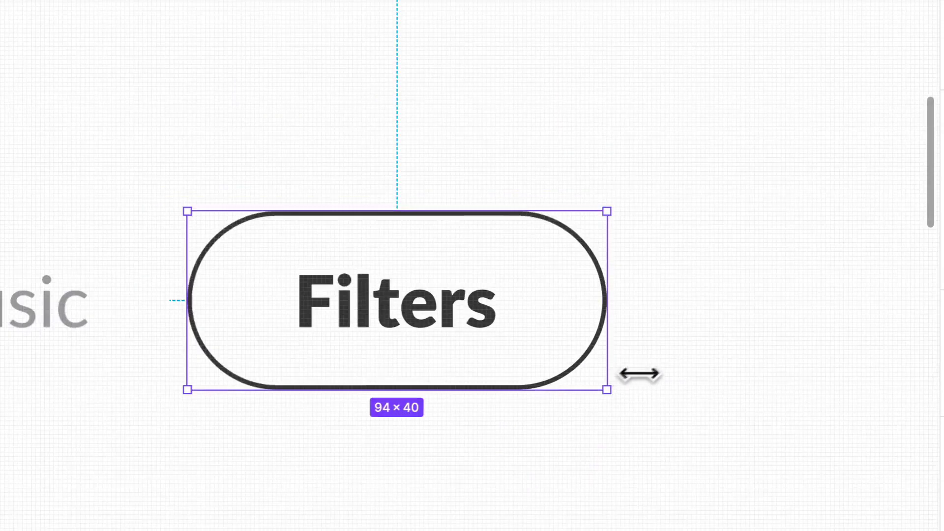
Move the Filters pill horizontally until it ends flush with the last layout column.
key(Escape)
drag(543, 328, 702, 325)
key(ctrl+g)
scroll(702, 325, down, 5)
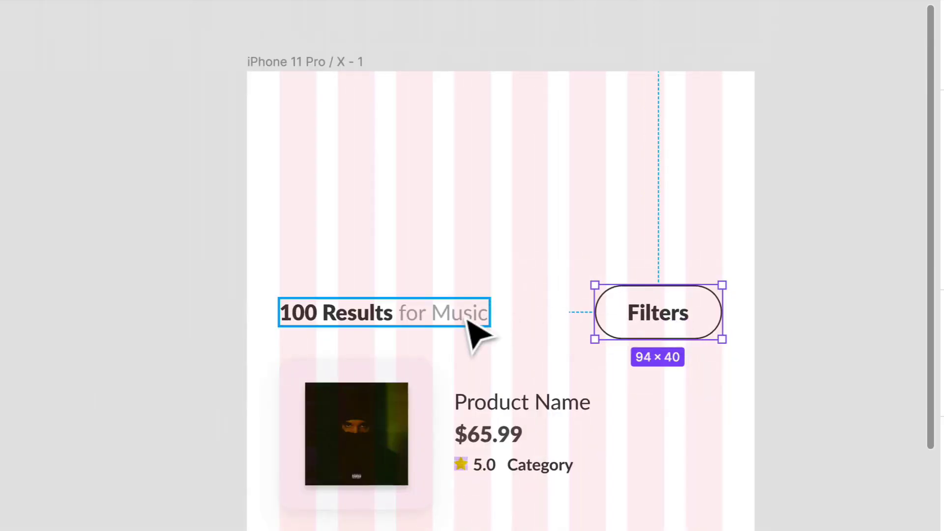
Align the vertical centers of the results heading and the Filters pill.
click(469, 319)
shift+click(639, 329)
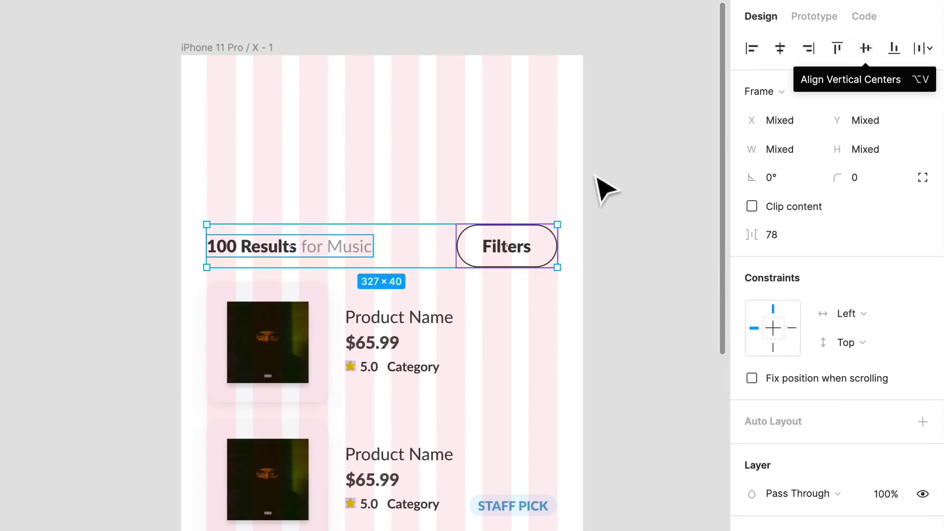
click(596, 189)
Frame the results heading together with the Filters pill and name the frame Result Info.
click(506, 247)
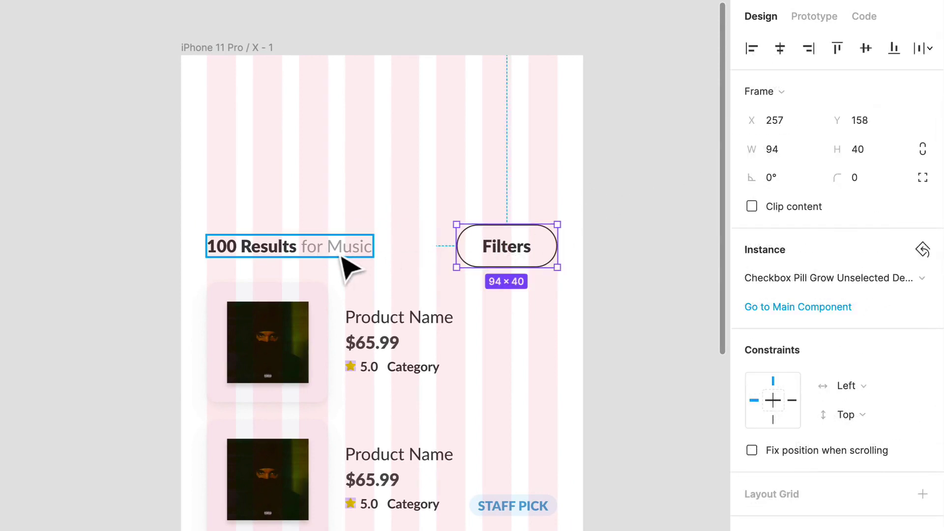
shift+click(342, 258)
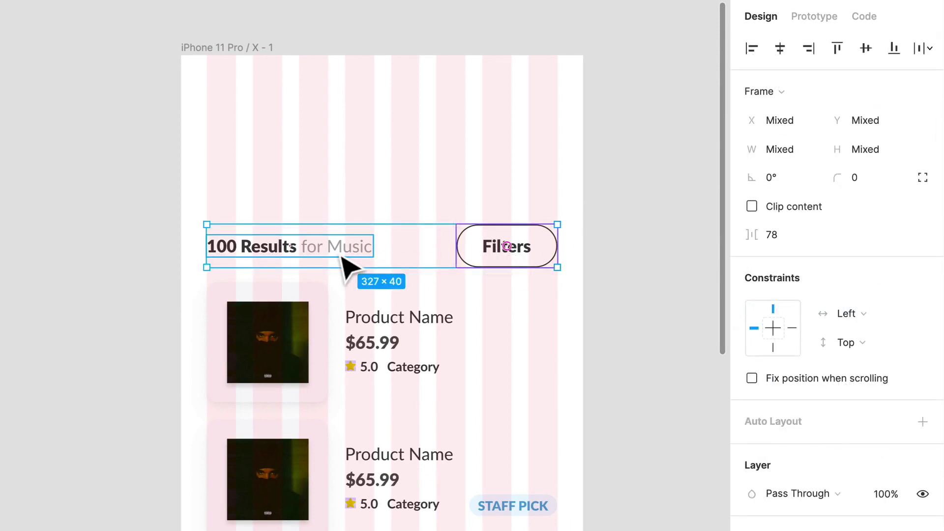
key(alt+super+g)
key(super+r)
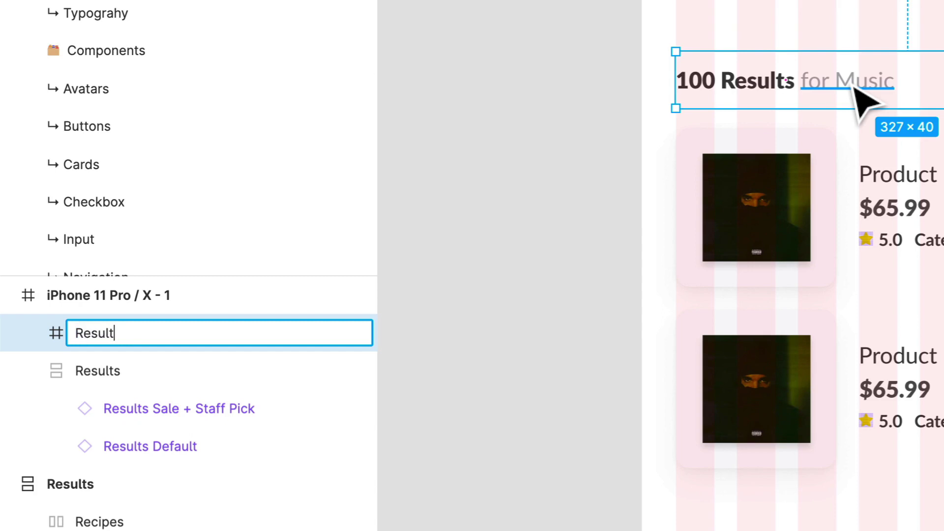
text(Result Info)
key(Return)
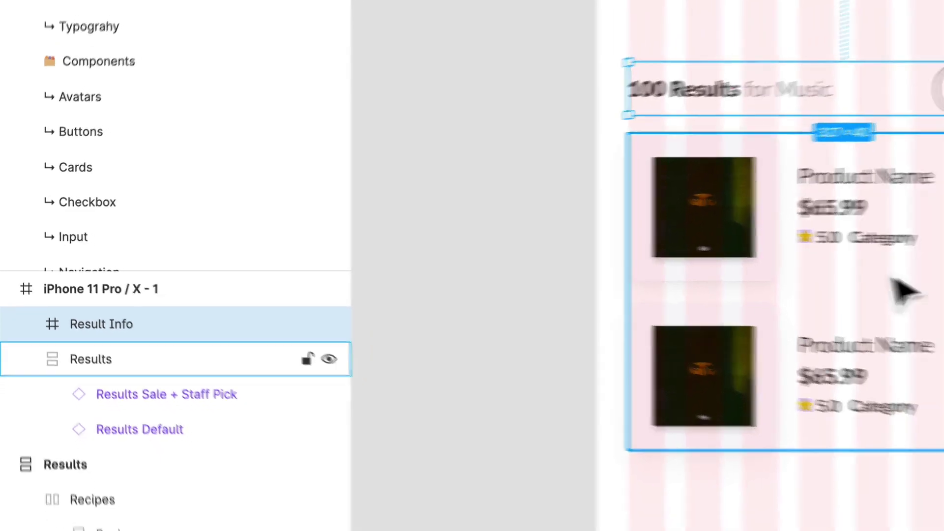
Frame Result Info together with the Results stack, name the frame Search Results, and hide the layout grids.
shift+click(943, 296)
key(ctrl+alt+g)
key(ctrl+r)
text(Se)
text(arch Re)
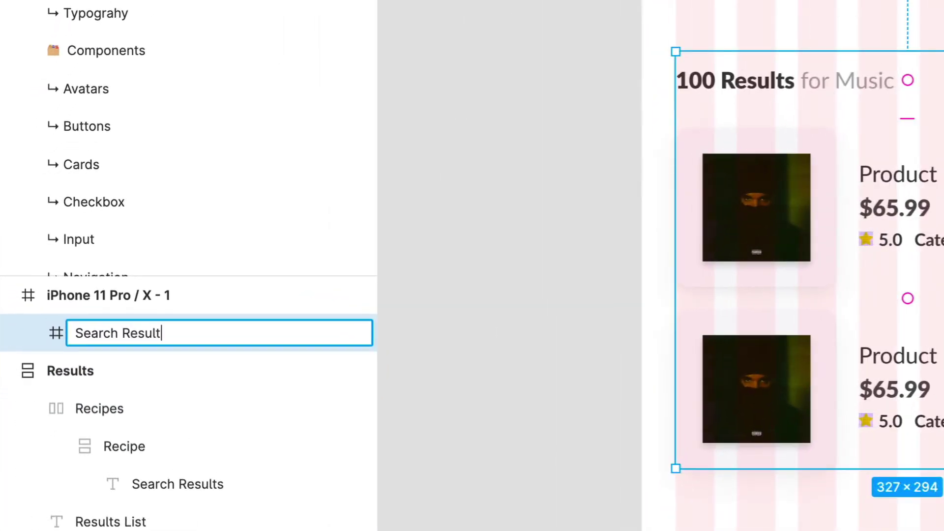
text(sults)
key(Return)
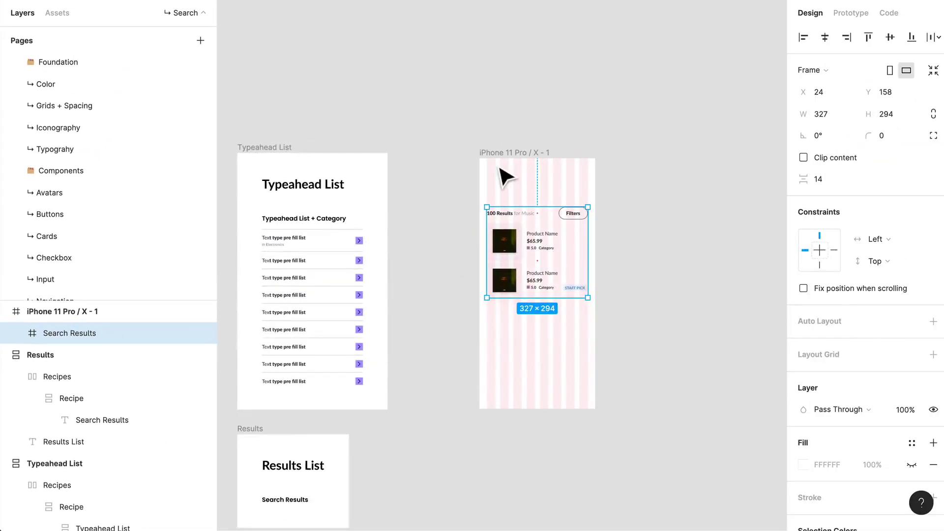
key(ctrl+shift+4)
Duplicate the Results Sale + Staff Pick card in the Results stack, keeping three cards in total by deleting the surplus one.
scroll(585, 209, up, 5)
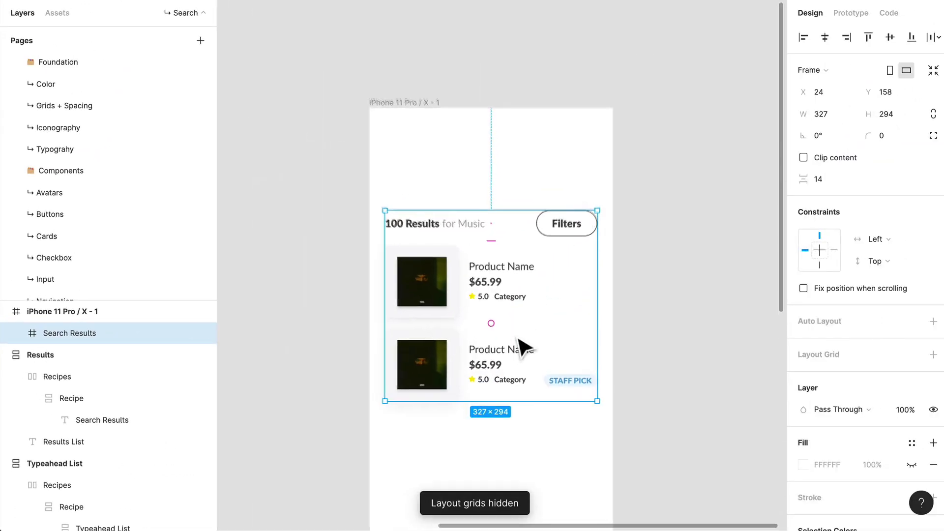
scroll(523, 346, up, 3)
drag(544, 312, 520, 211)
double_click(514, 263)
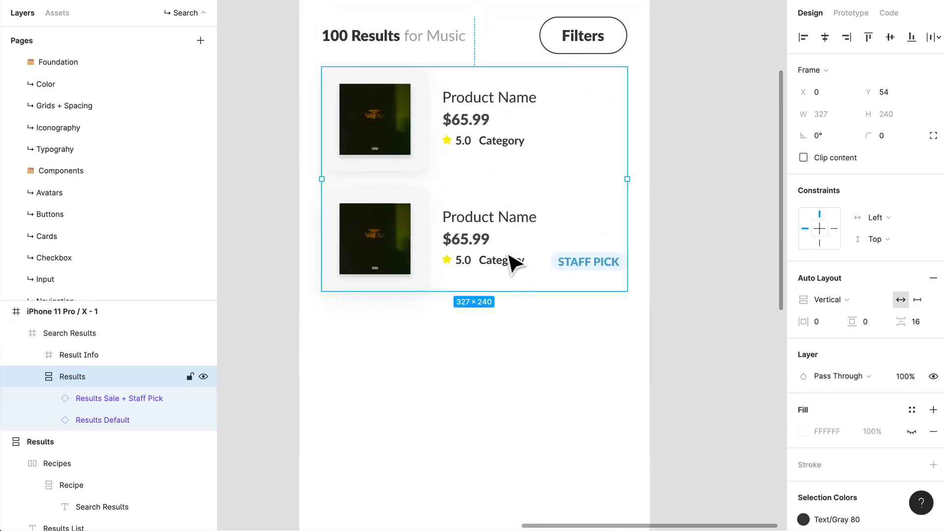
double_click(514, 263)
key(ctrl+v)
key(ctrl+v)
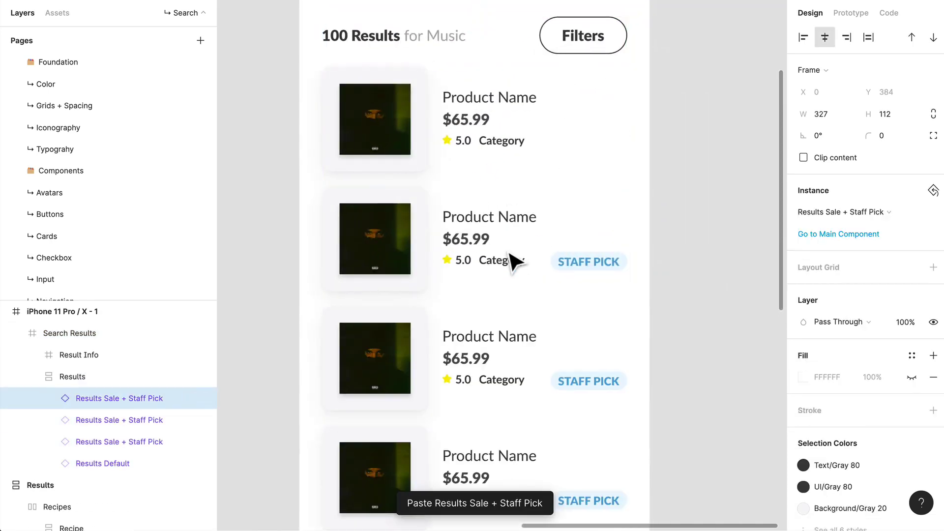
scroll(663, 290, down, 5)
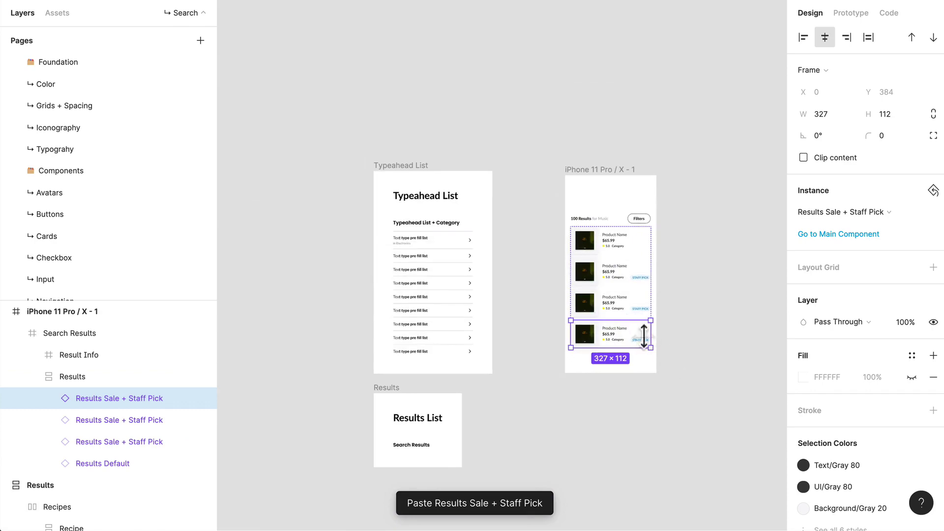
click(626, 312)
key(Delete)
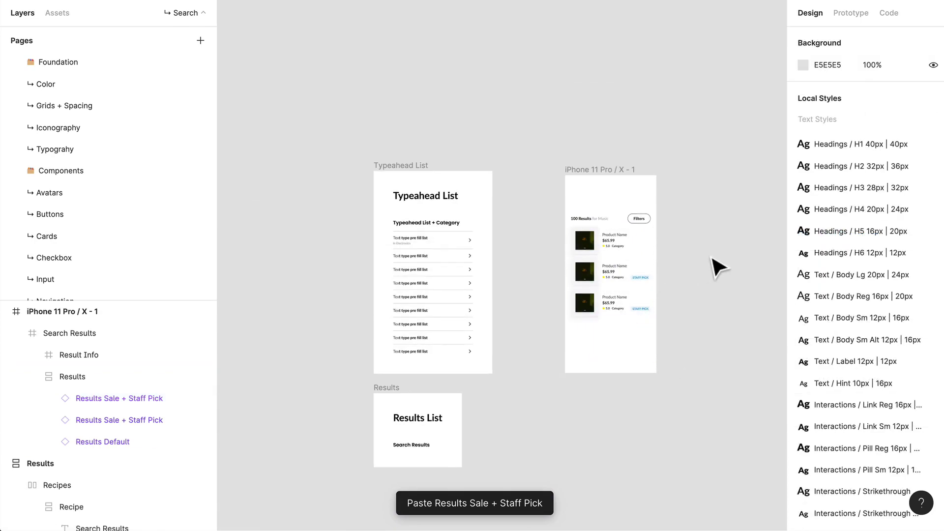
Resize the Search Results frame to fit its contents and give it vertical auto layout with 24 spacing between items.
scroll(606, 271, down, 3)
click(624, 152)
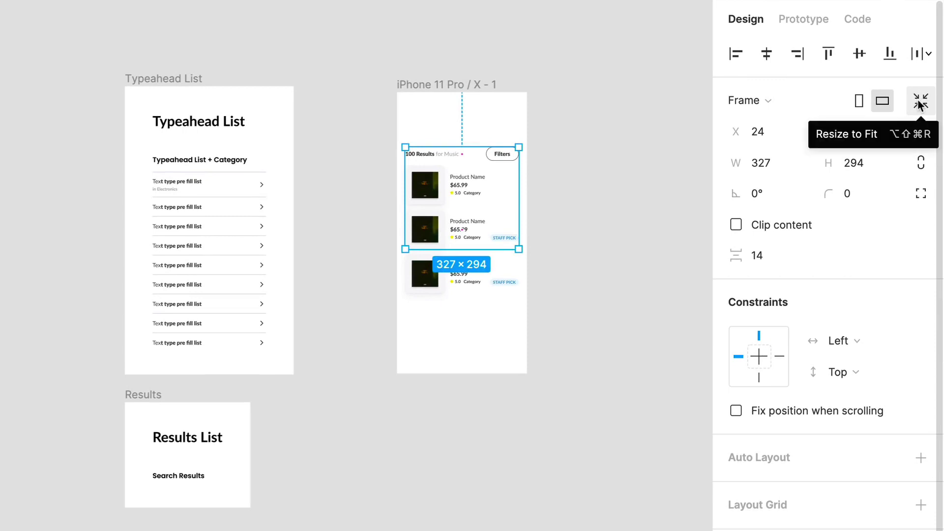
click(919, 104)
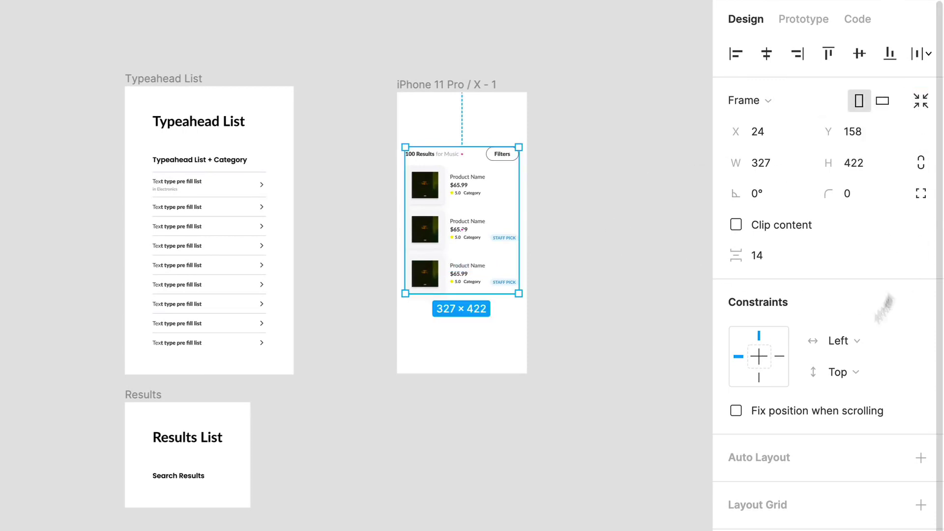
click(922, 459)
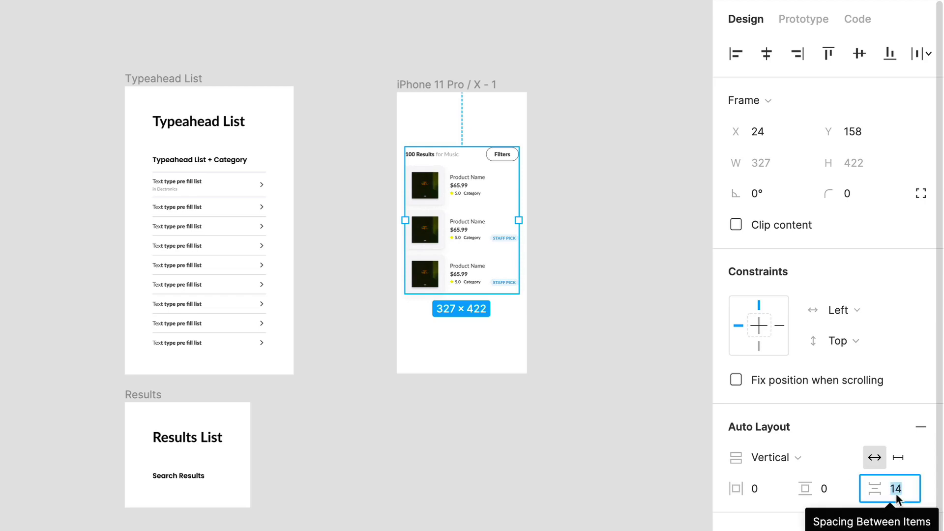
text(24)
key(Return)
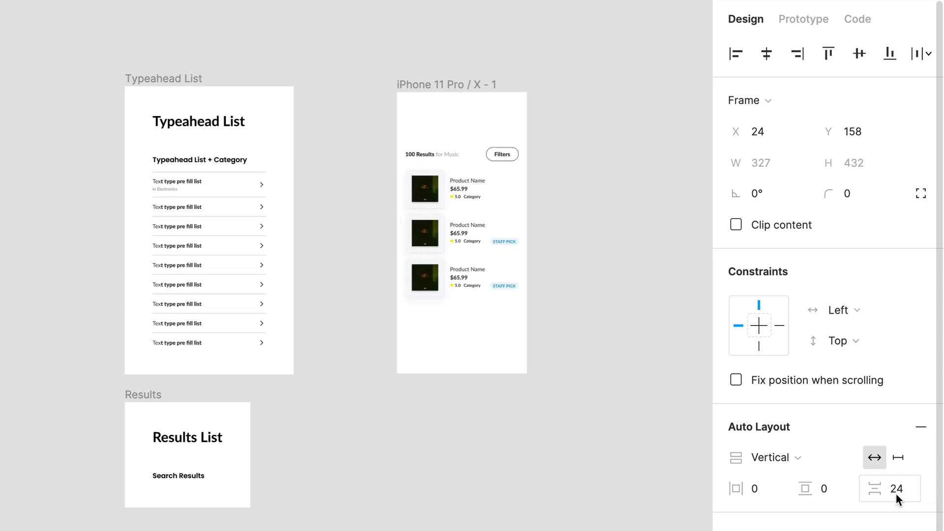
Try adding a fourth Staff Pick card to the Results stack to test the auto layout, and undo it.
key(shift+2)
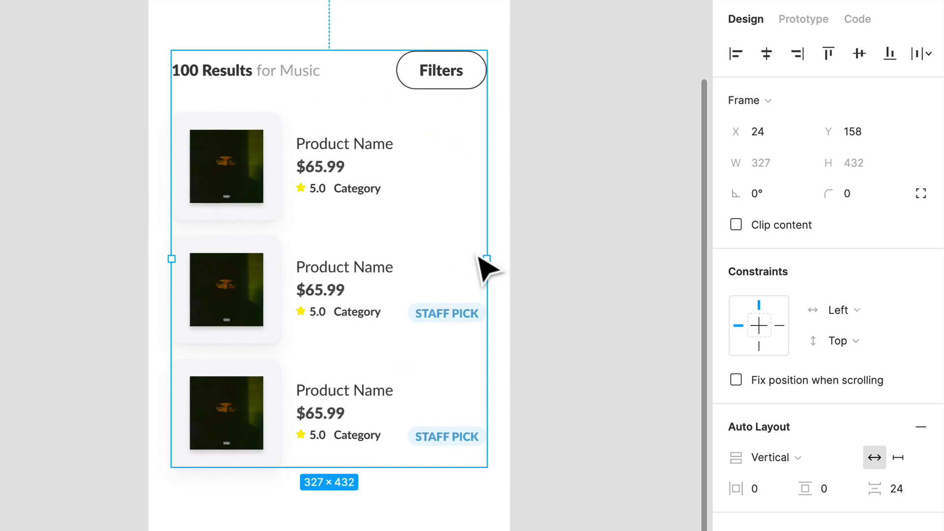
click(362, 297)
click(369, 323)
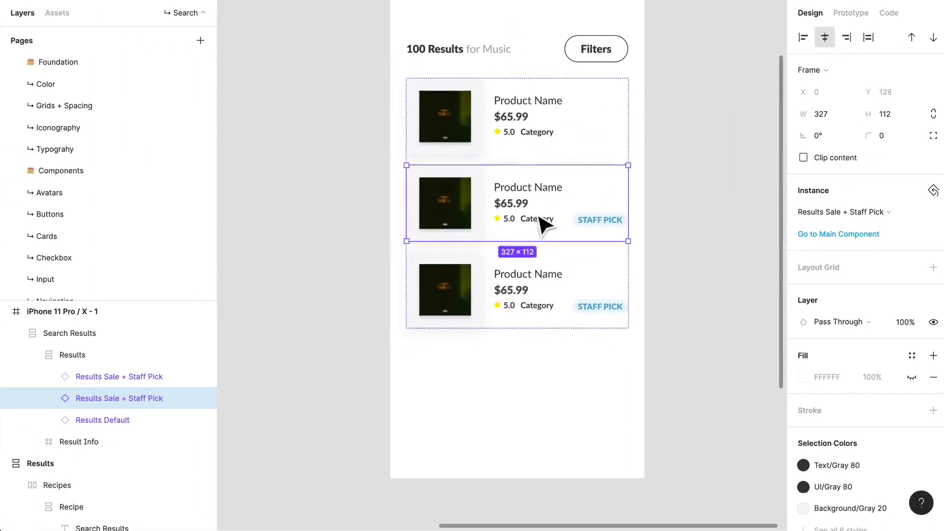
key(ctrl+v)
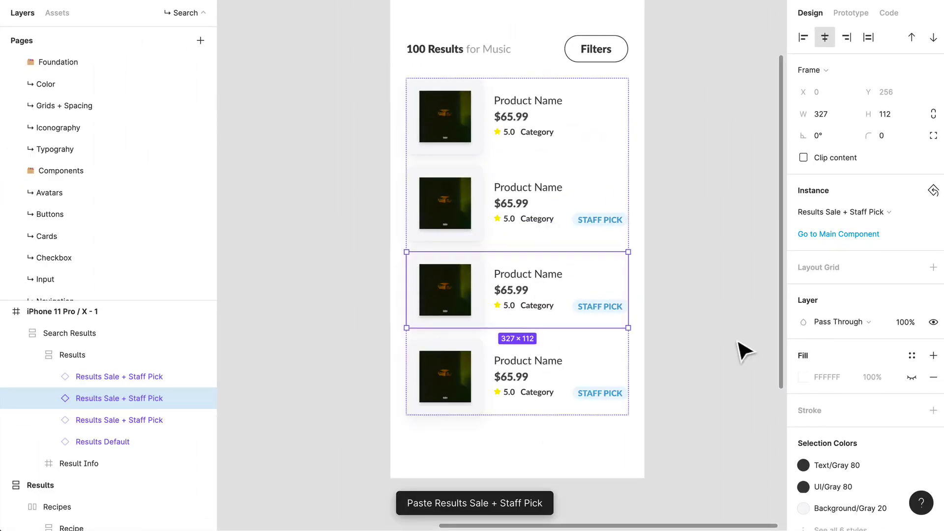
click(742, 349)
key(ctrl+z)
key(ctrl+z)
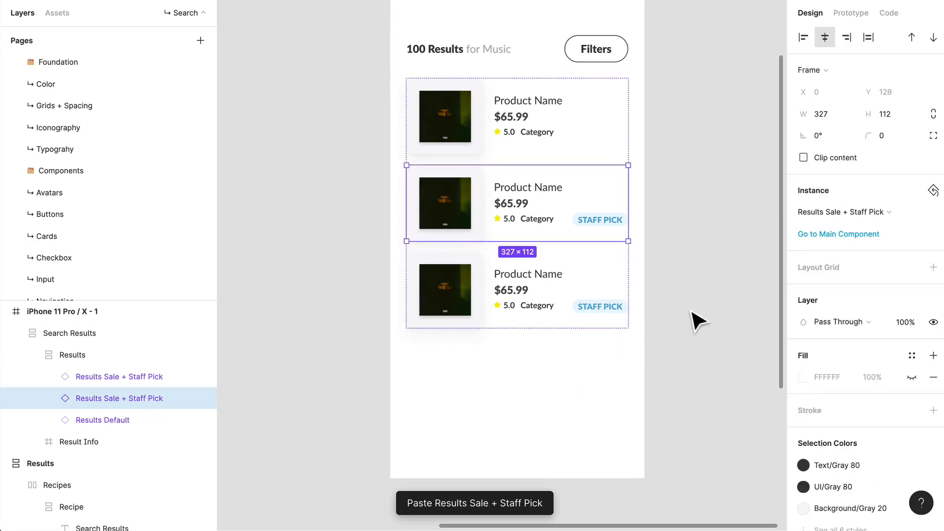
Copy the Search Results frame from the iPhone mockup into the Recipes frame of the Results List documentation.
scroll(691, 320, down, 5)
drag(578, 416, 632, 274)
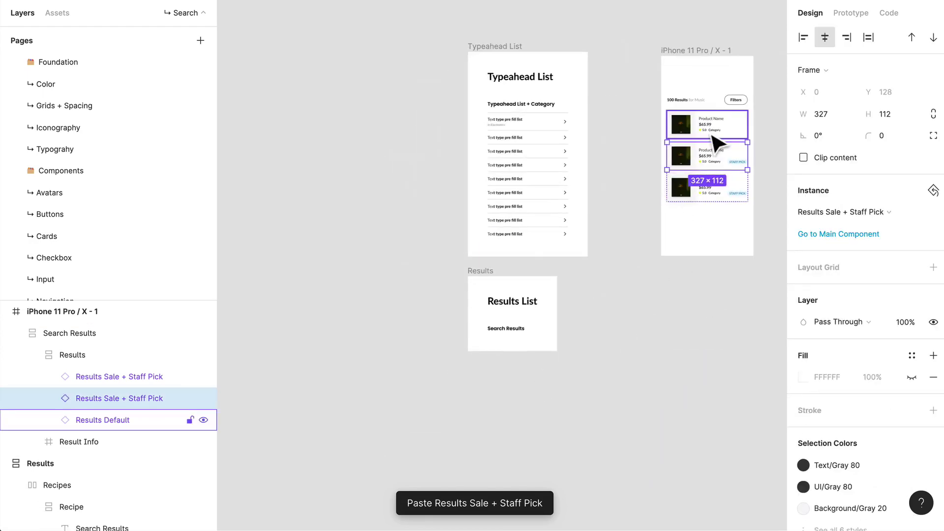
key(Escape)
click(695, 109)
key(ctrl+c)
click(500, 333)
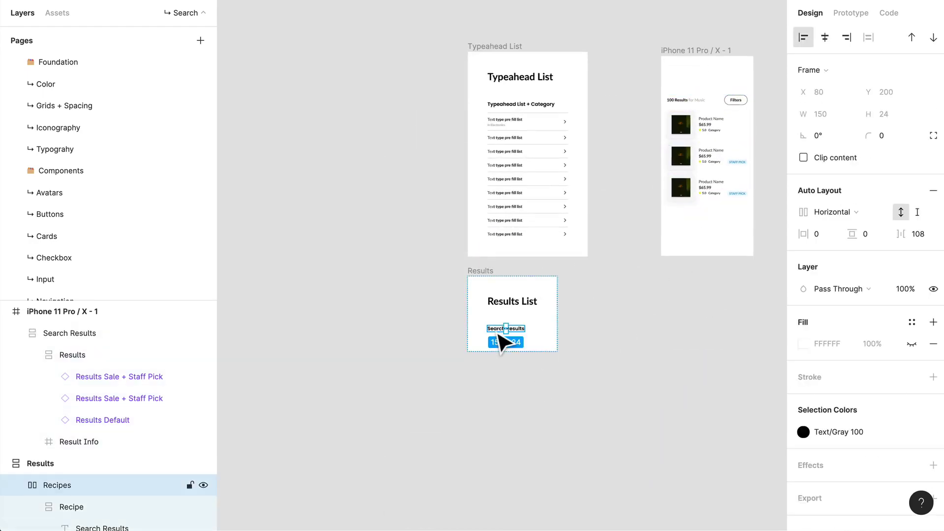
key(ctrl+v)
Nest the pasted Search Results frame inside Recipe beneath its label, and delete the iPhone 11 Pro / X - 1 frame.
scroll(127, 392, down, 3)
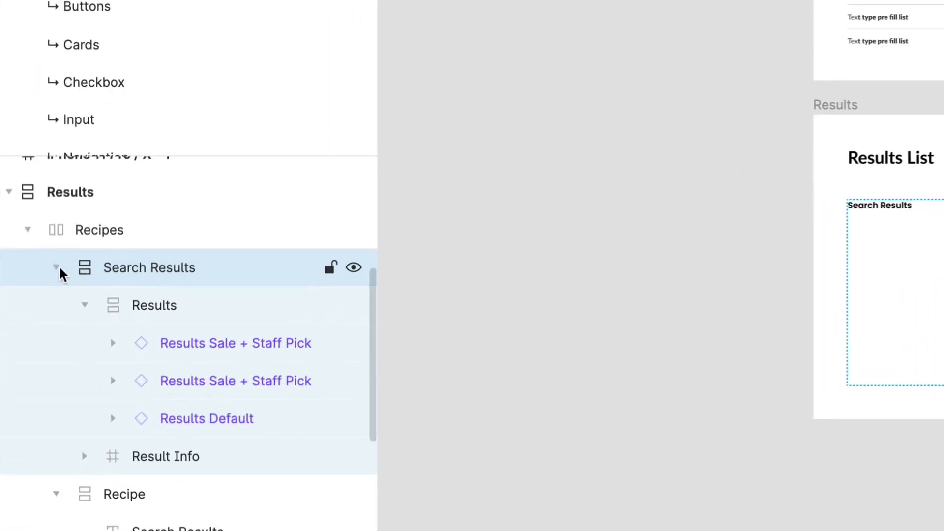
click(32, 362)
drag(101, 280, 157, 326)
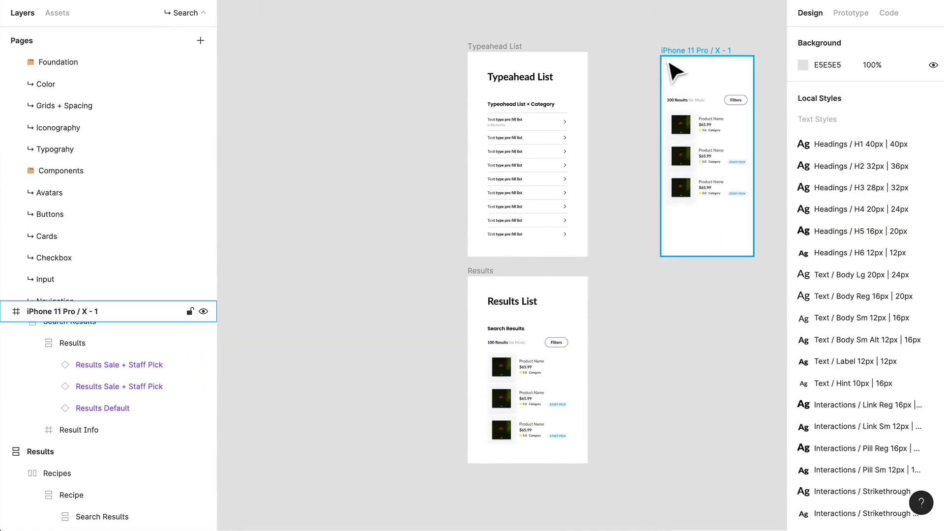
click(669, 64)
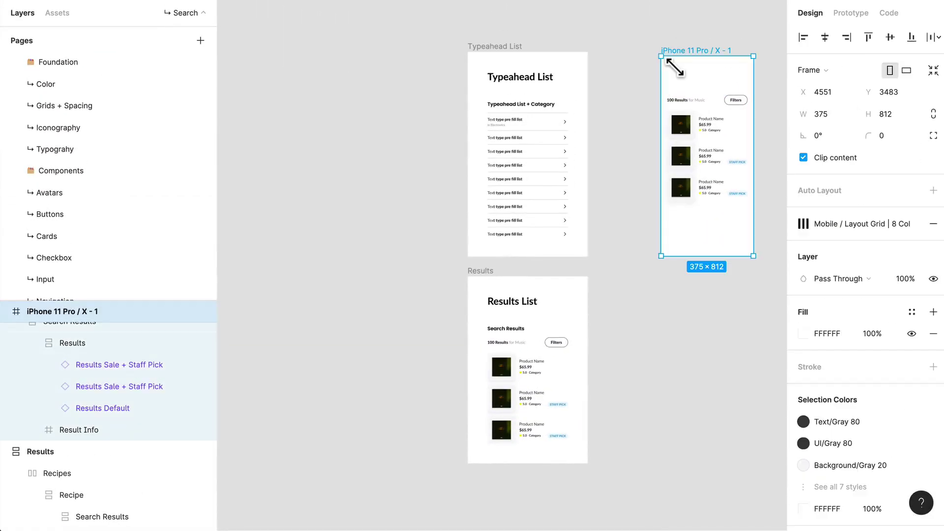
key(Delete)
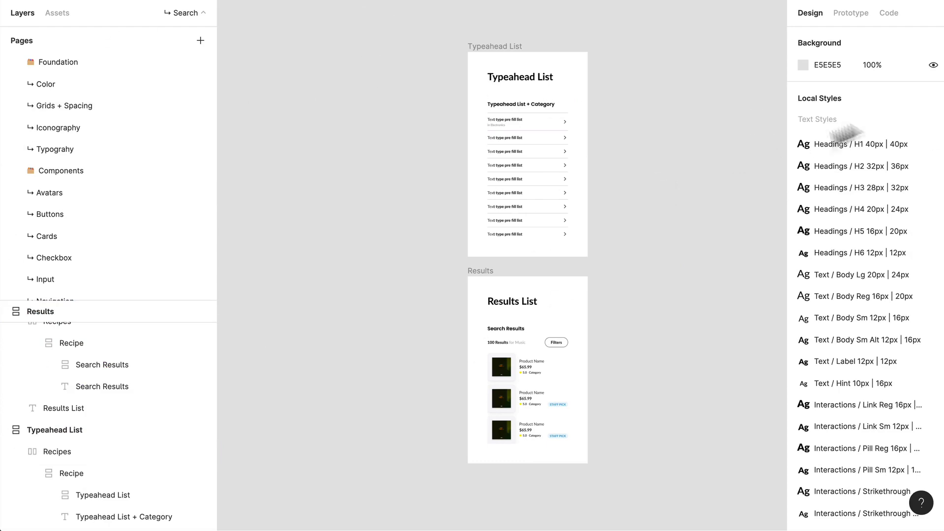
Examine the Typeahead List and Results List documentation frames, including the layout of the search results recipe.
scroll(514, 142, up, 5)
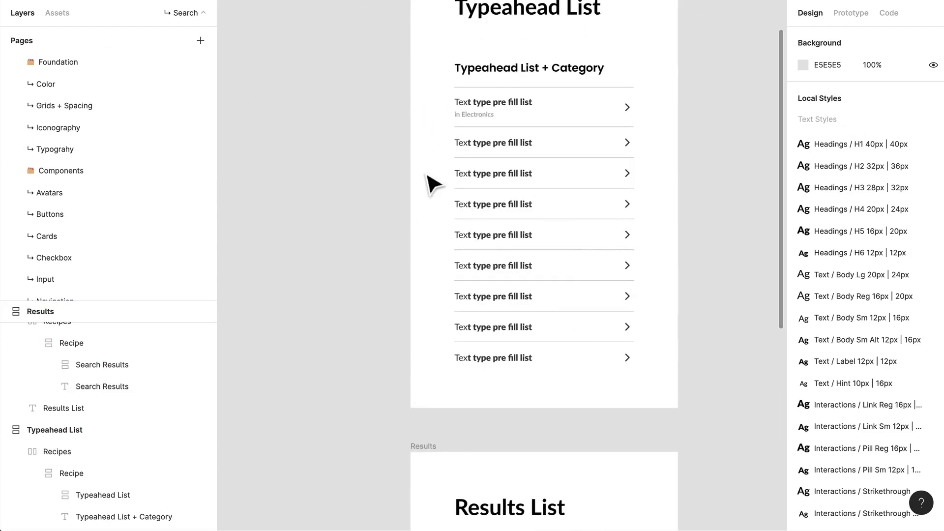
scroll(432, 184, down, 8)
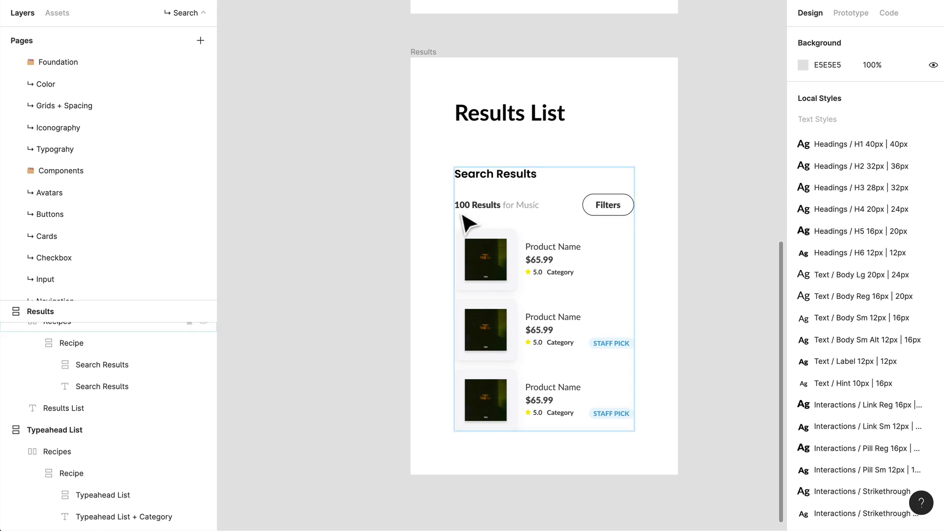
click(545, 220)
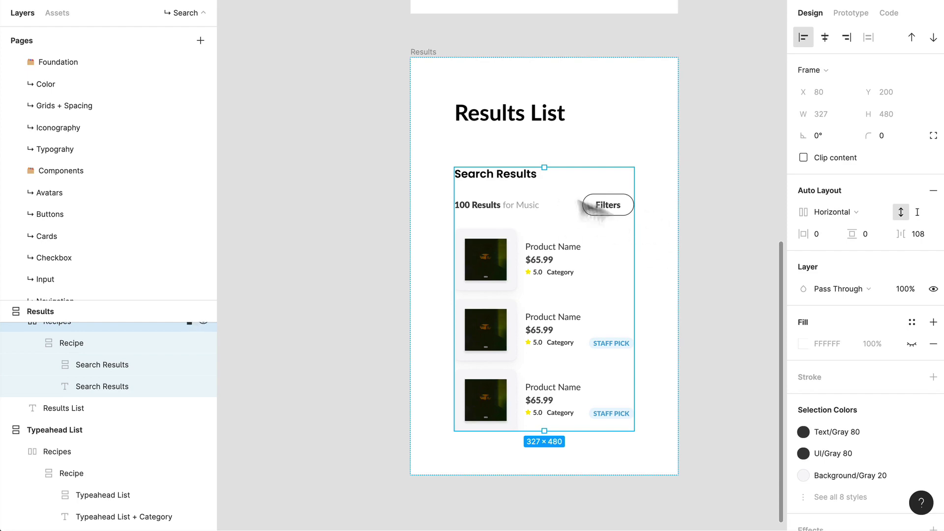
scroll(590, 275, down, 1)
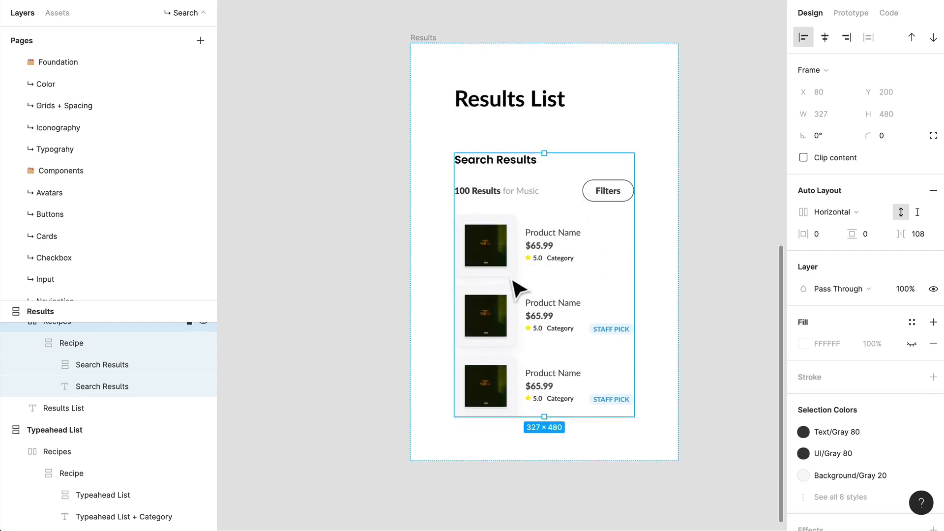
scroll(517, 286, up, 5)
scroll(673, 321, down, 3)
scroll(683, 319, down, 2)
Swap the last card in the documented Results stack for the Results Sale component.
drag(683, 318, 516, 294)
double_click(516, 294)
double_click(516, 293)
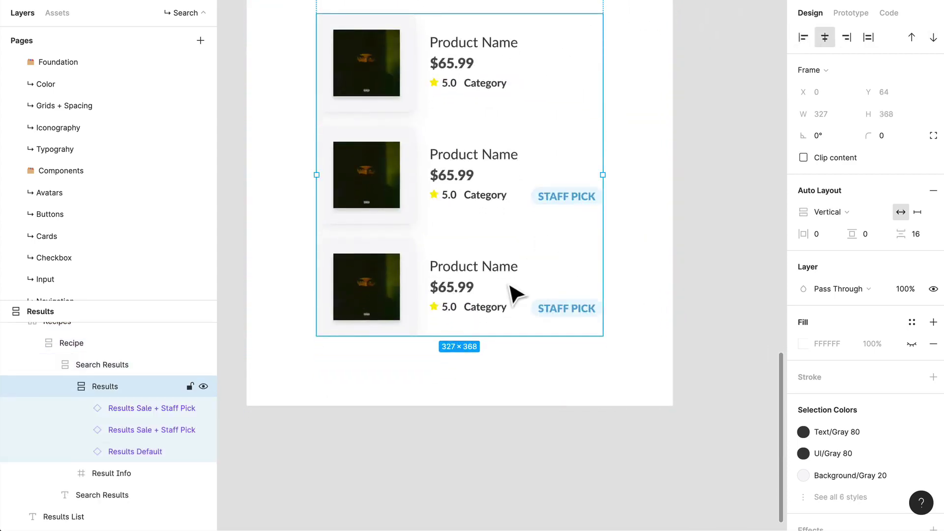
double_click(516, 293)
click(852, 216)
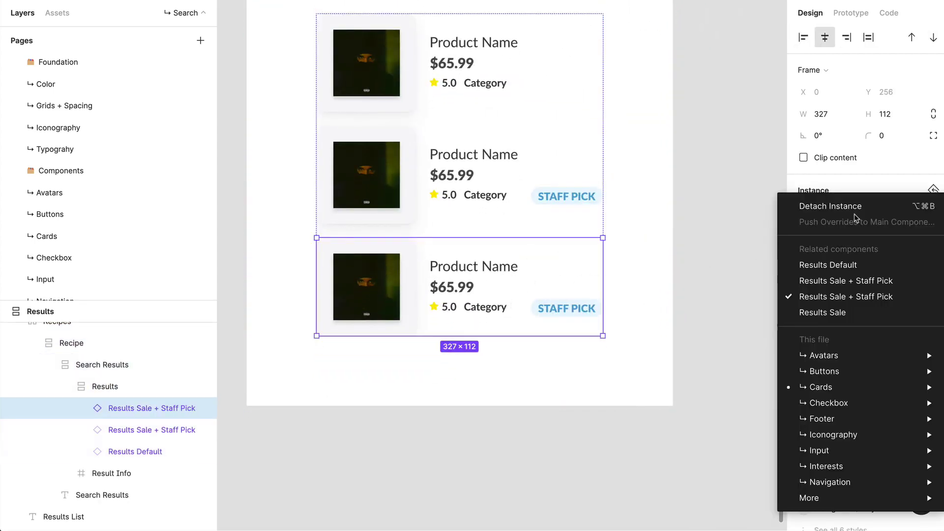
click(871, 312)
scroll(506, 219, down, 2)
click(698, 191)
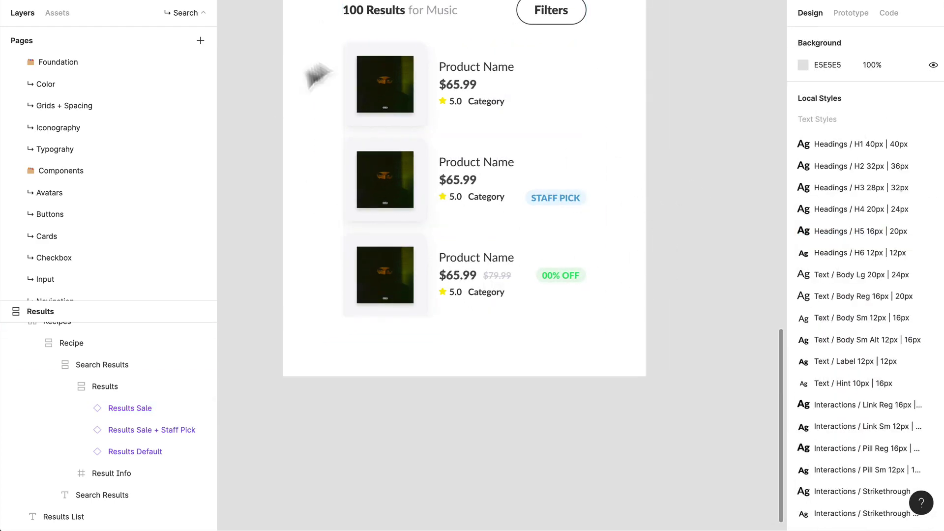
Review the updated Results List cards and compare both search documentation frames.
scroll(484, 172, up, 3)
scroll(569, 358, down, 2)
scroll(639, 231, down, 5)
drag(706, 226, 672, 223)
scroll(698, 200, up, 3)
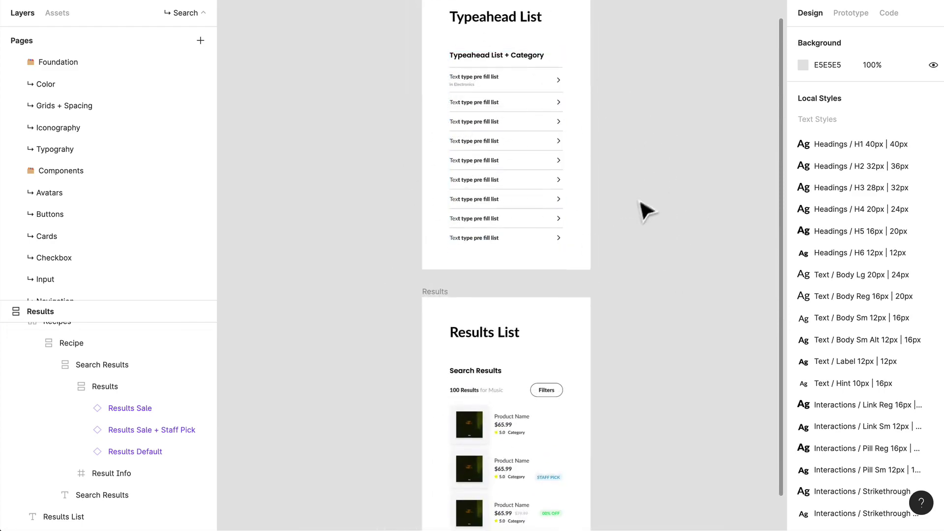
scroll(648, 209, down, 5)
scroll(758, 172, up, 3)
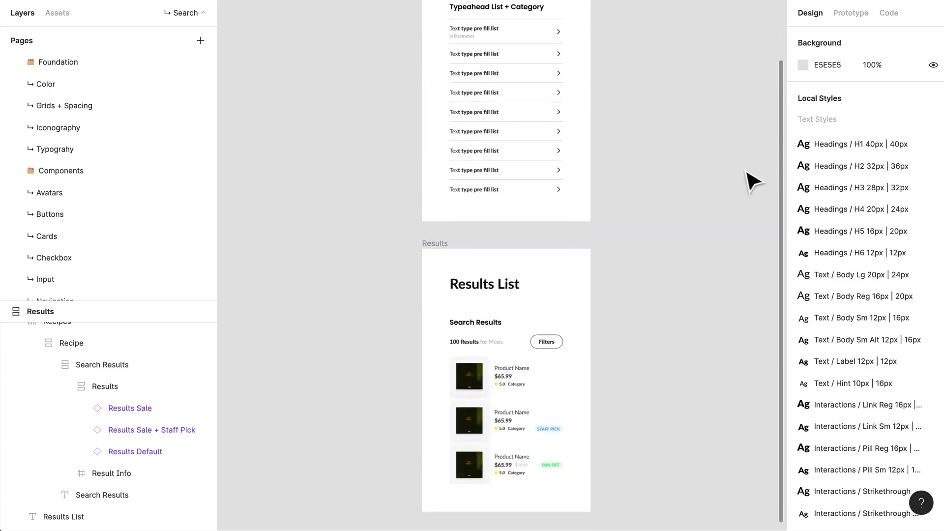